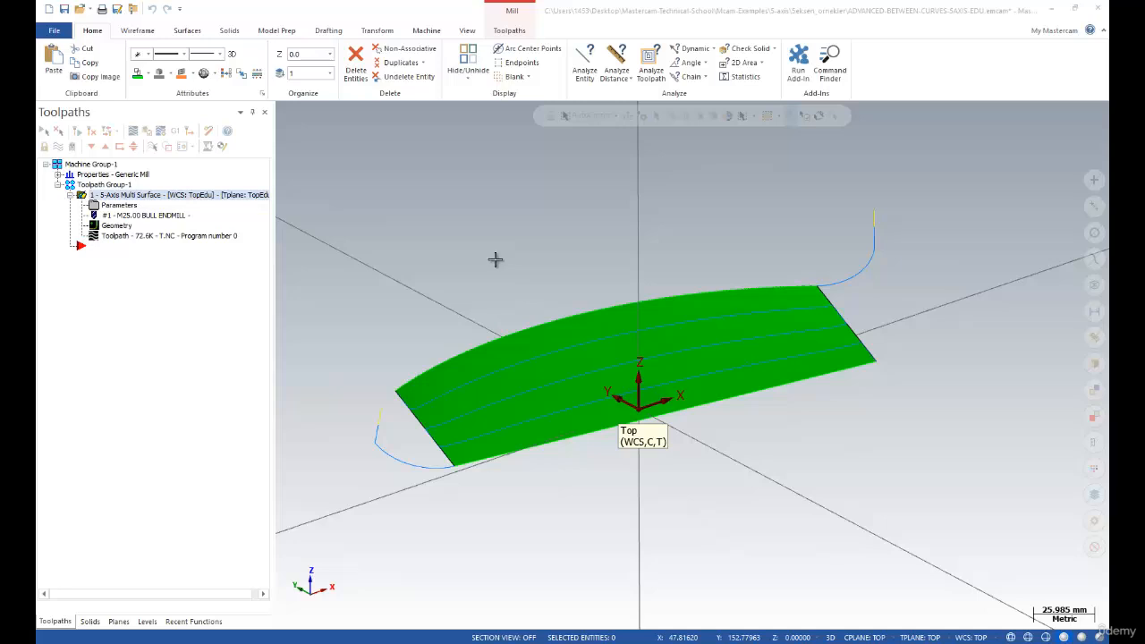
Widen the Toolpaths manager panel and zoom in on the 5-Axis Multi Surface toolpath
scroll(451, 259, "down", 2)
scroll(451, 259, "up", 2)
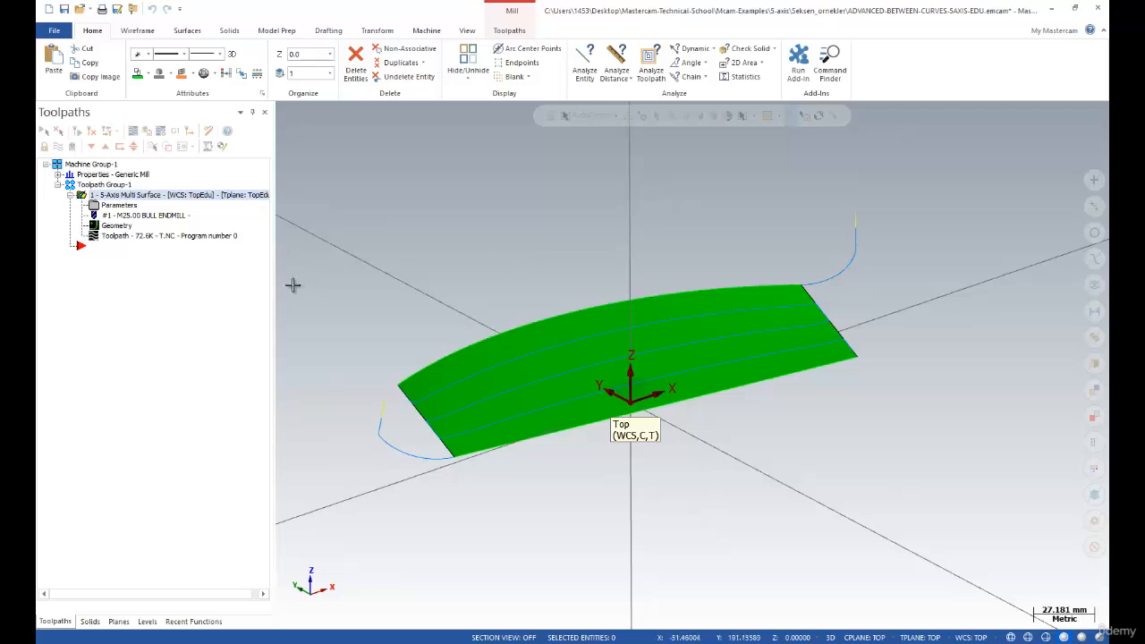
left_click_drag(274, 298, 317, 304)
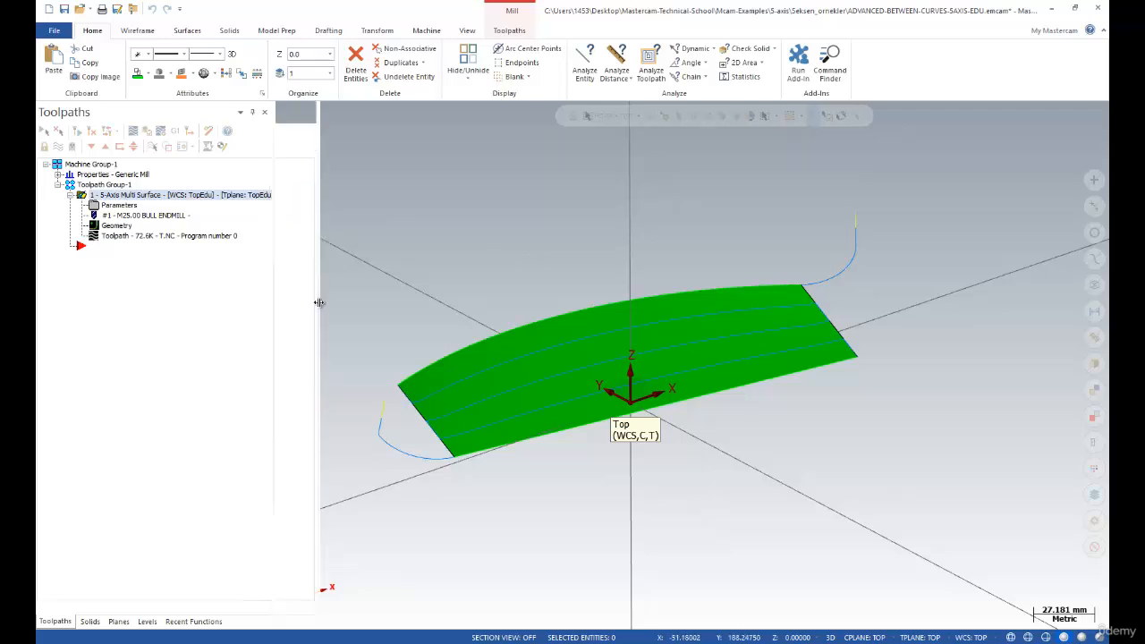
scroll(326, 257, "up", 1)
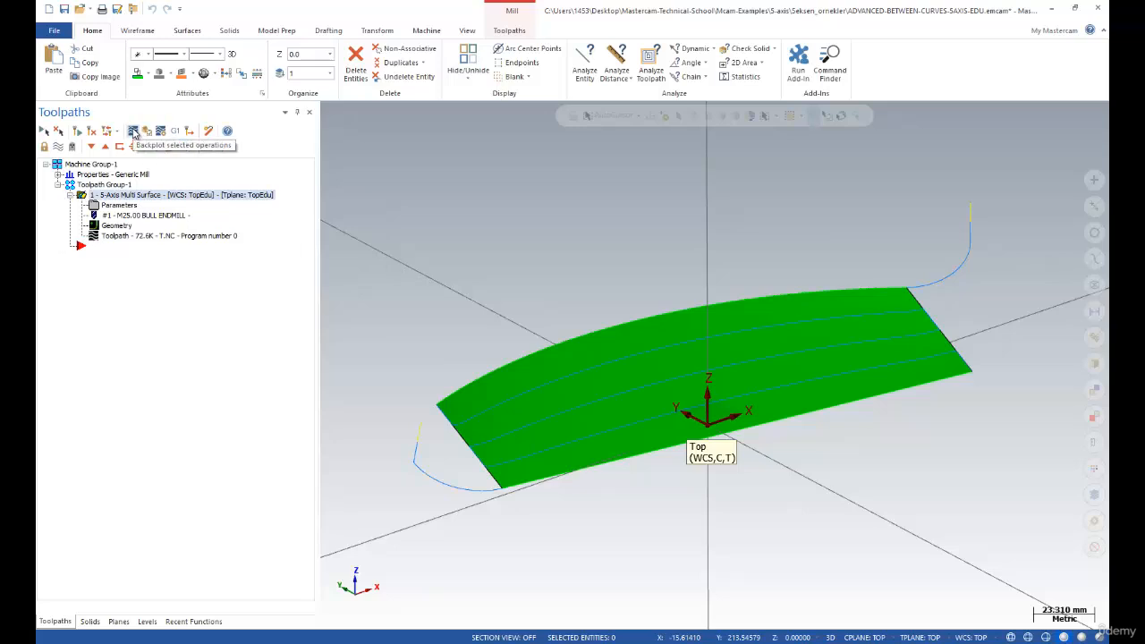
left_click(133, 132)
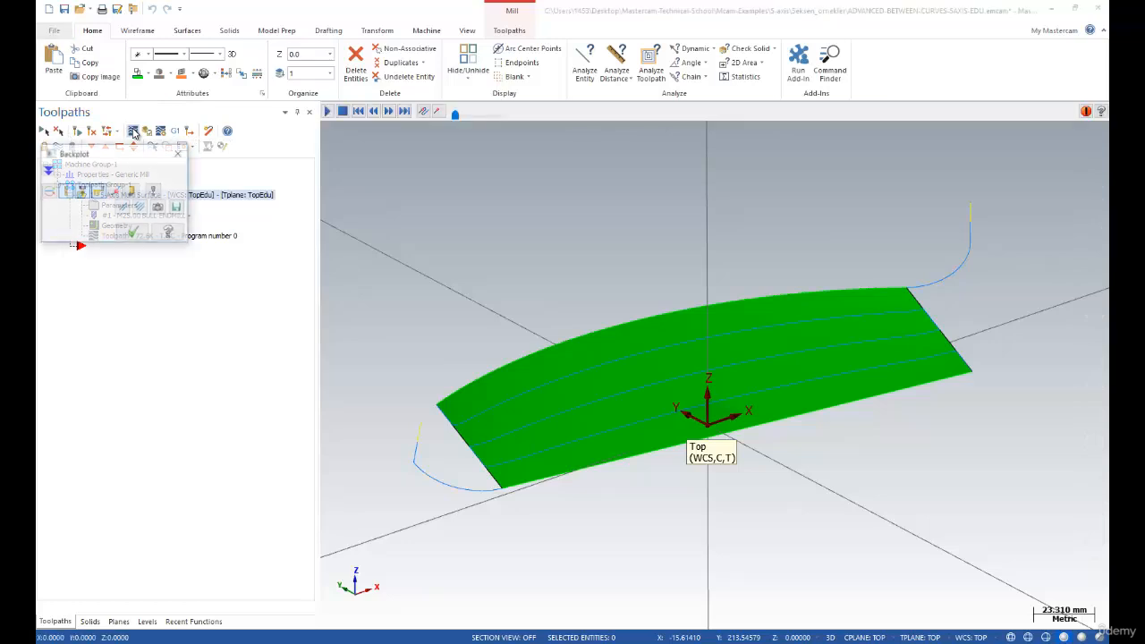
left_click(327, 112)
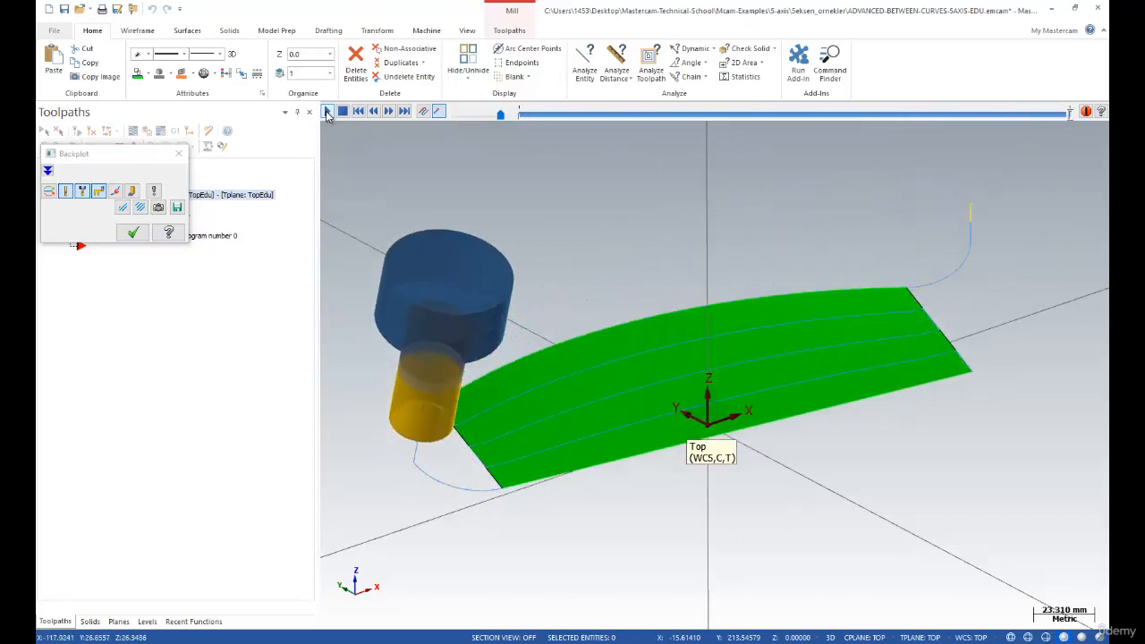
left_click(133, 233)
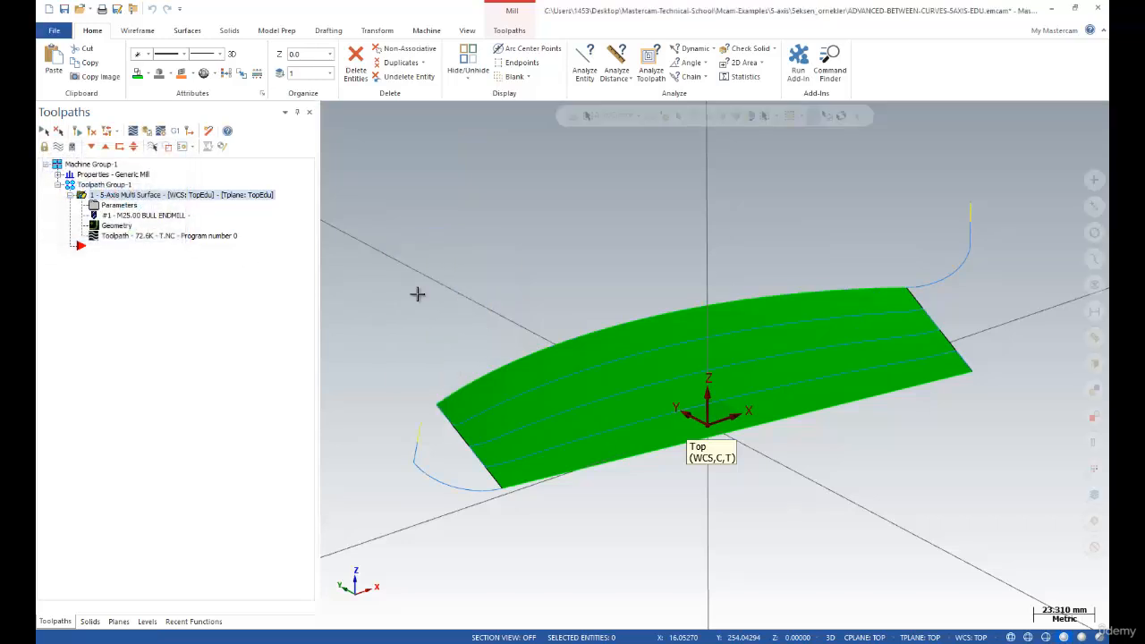
middle_click_drag(417, 293, 518, 328)
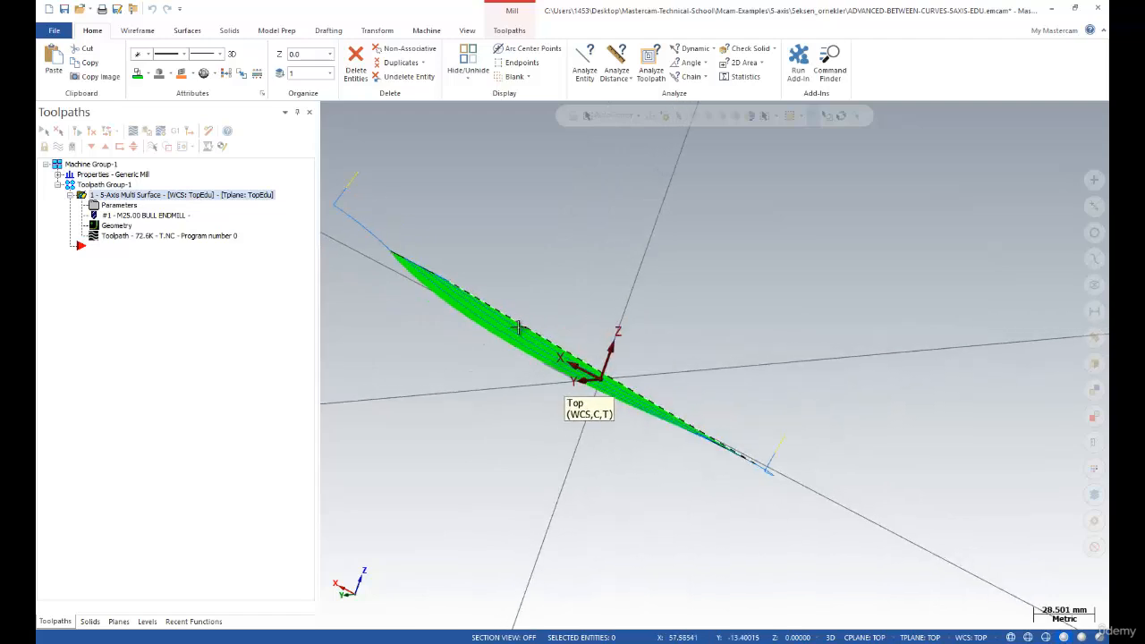
right_click(525, 259)
left_click(549, 323)
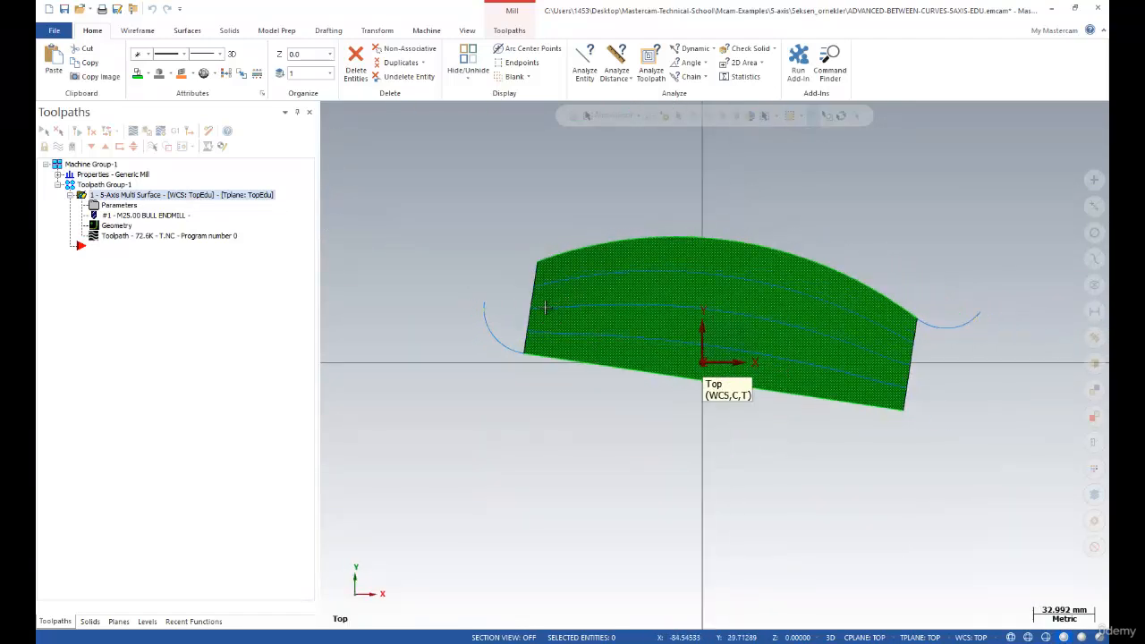
scroll(545, 307, "up", 3)
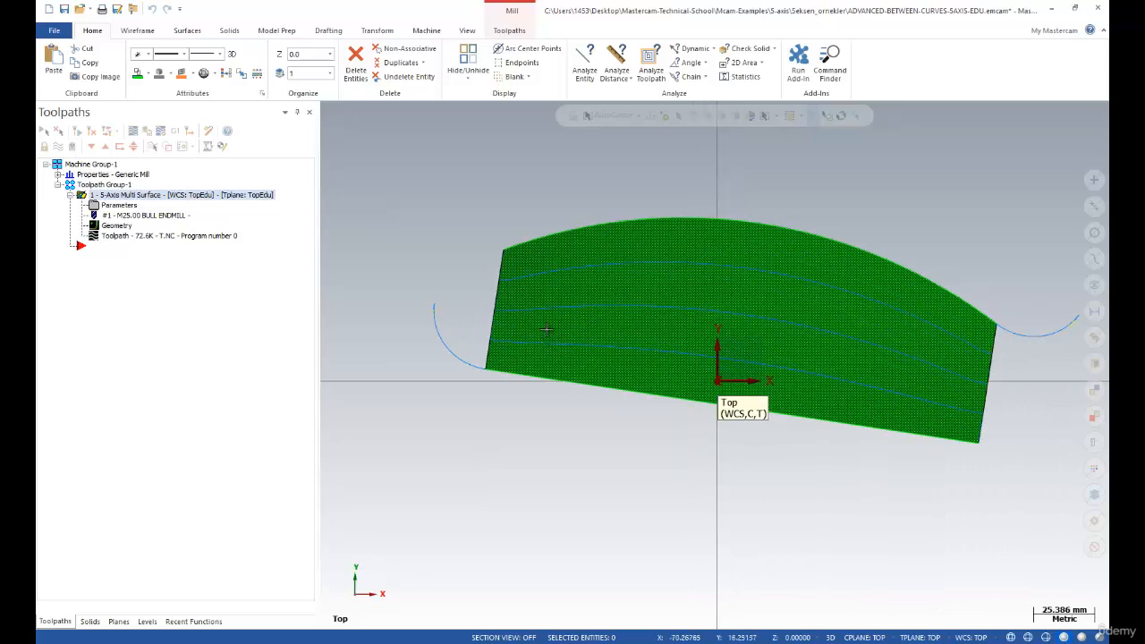
middle_click_drag(546, 330, 746, 342)
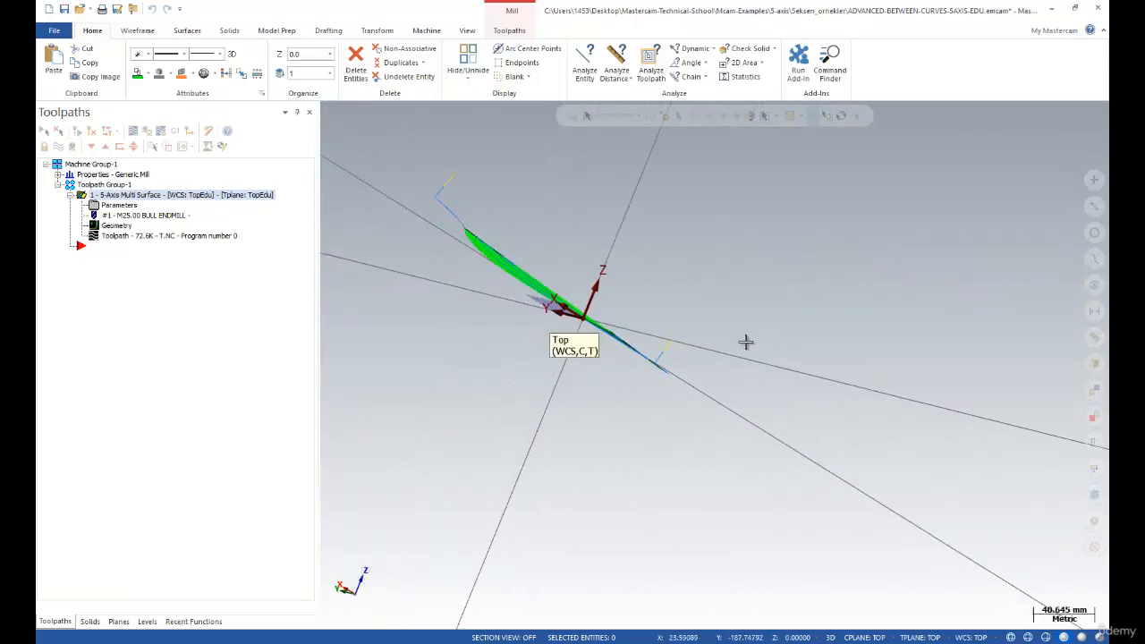
scroll(427, 248, "up", 4)
scroll(511, 253, "up", 4)
middle_click_drag(511, 253, 582, 271)
left_click(541, 307)
scroll(493, 307, "down", 3)
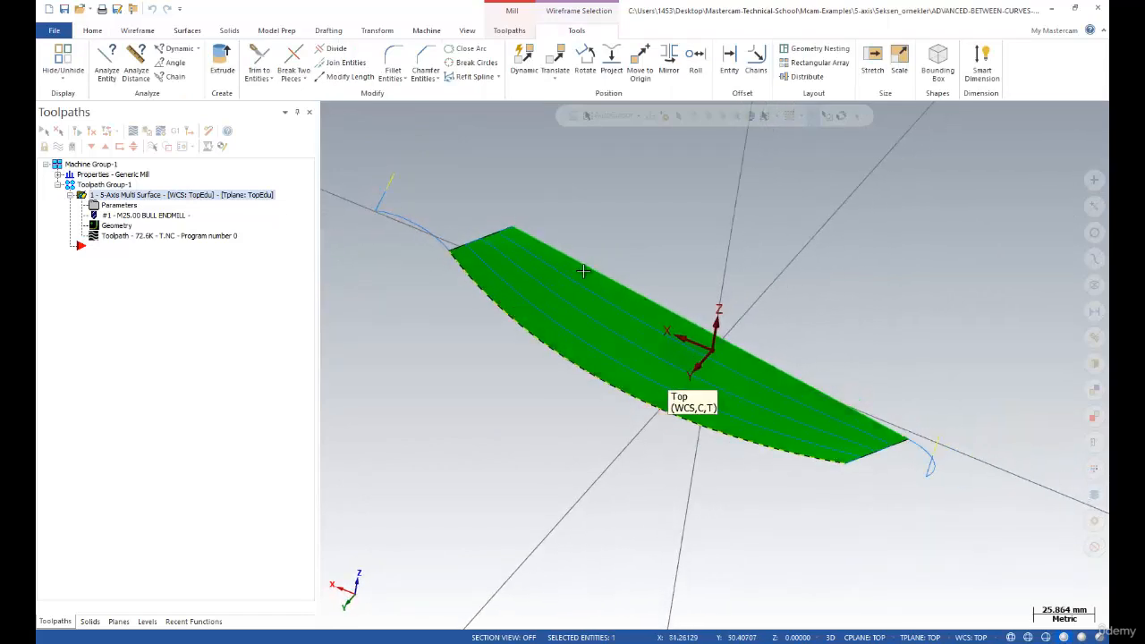
left_click(593, 266)
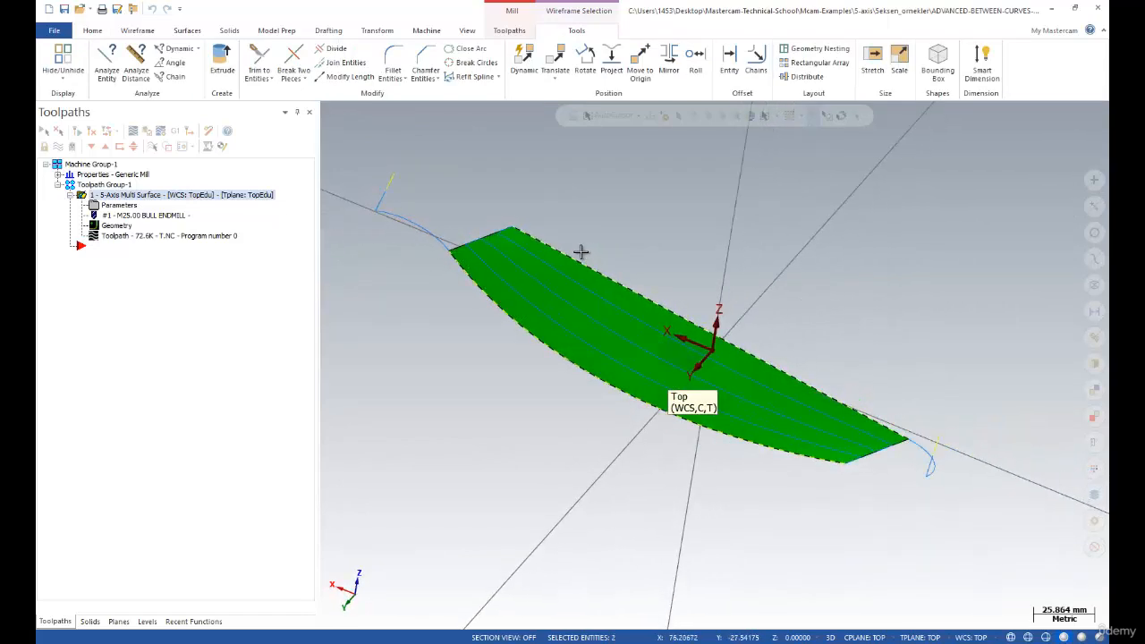
key("Escape")
scroll(526, 255, "down", 3)
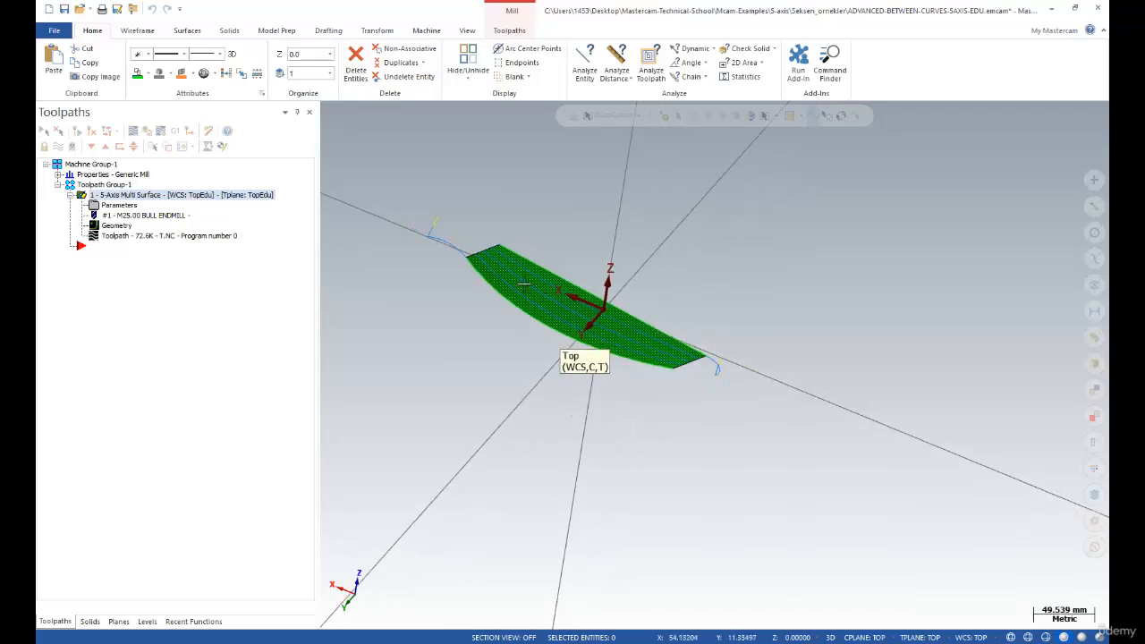
middle_click_drag(524, 283, 382, 356)
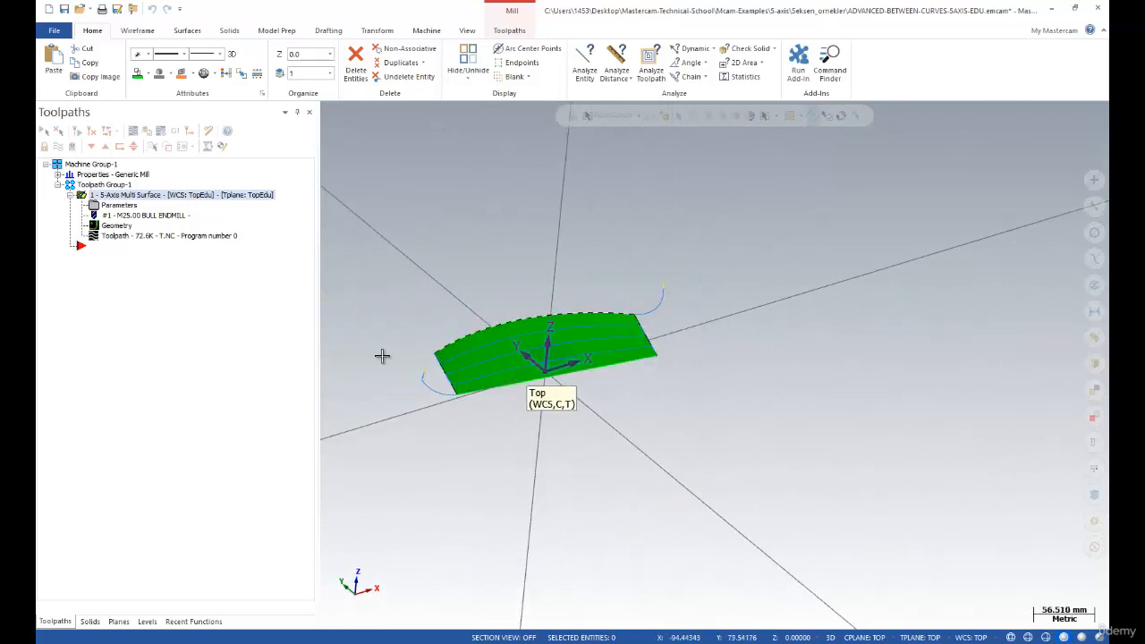
scroll(420, 348, "up", 3)
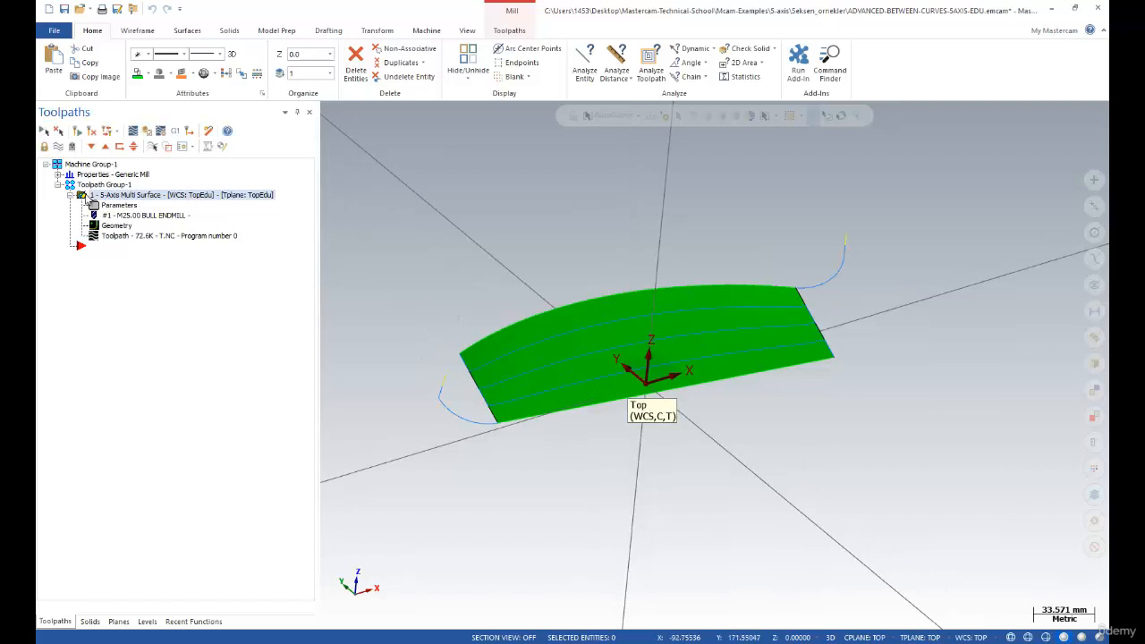
Open the toolpath's parameters on the Toolpath Type gallery listing Curve, Morph and Flow
left_click(95, 206)
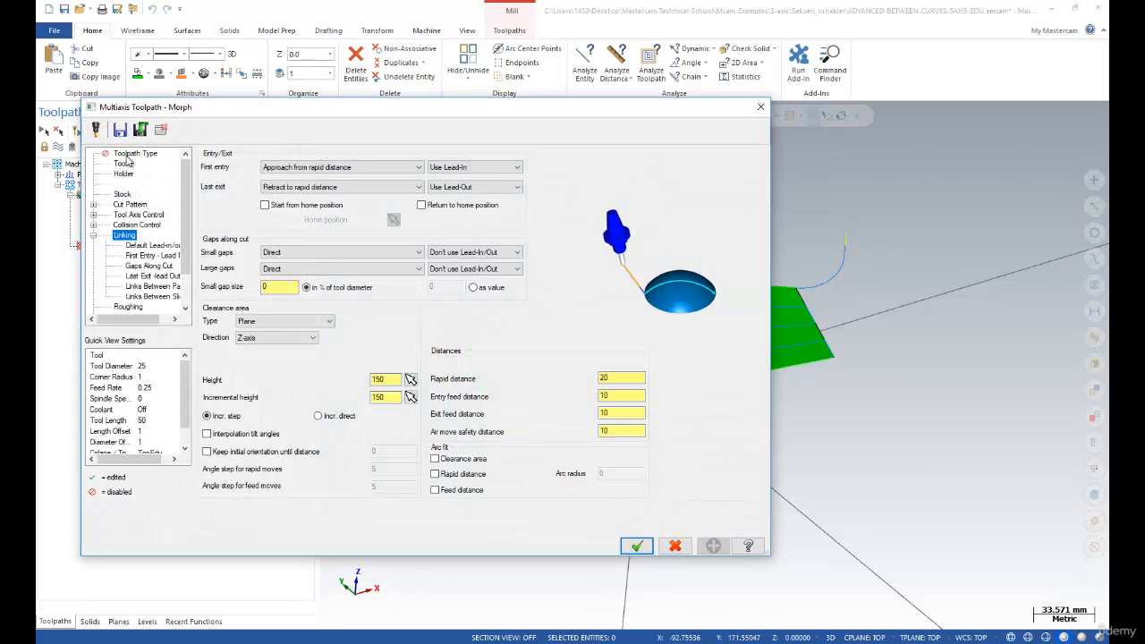
left_click(130, 156)
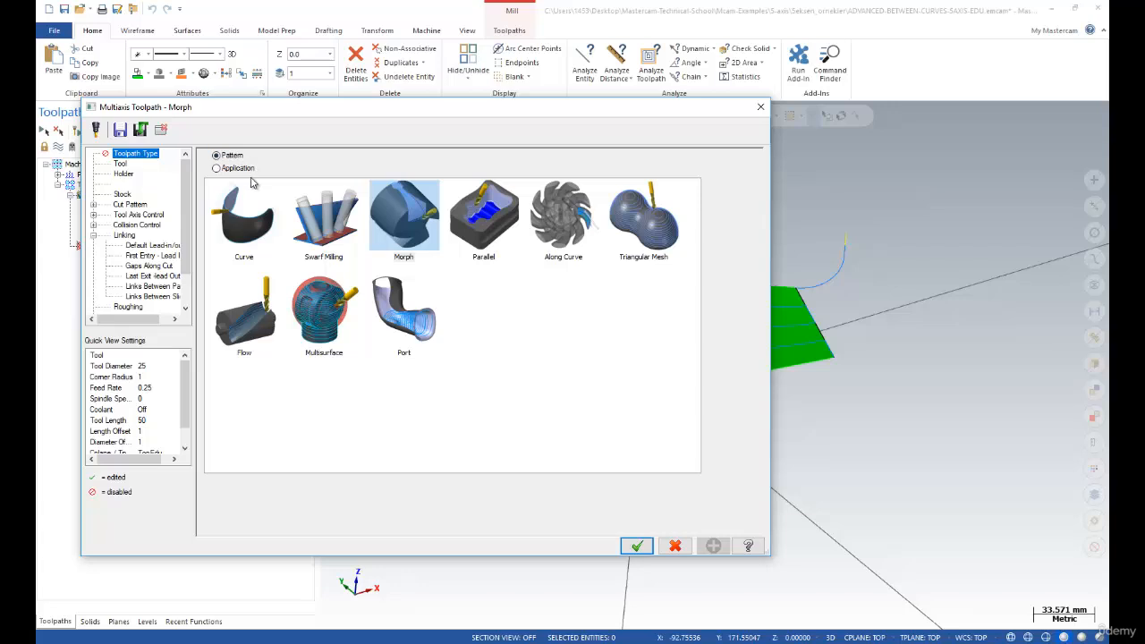
Switch the toolpath type to the Morph pattern and go to its Tool page
left_click(216, 168)
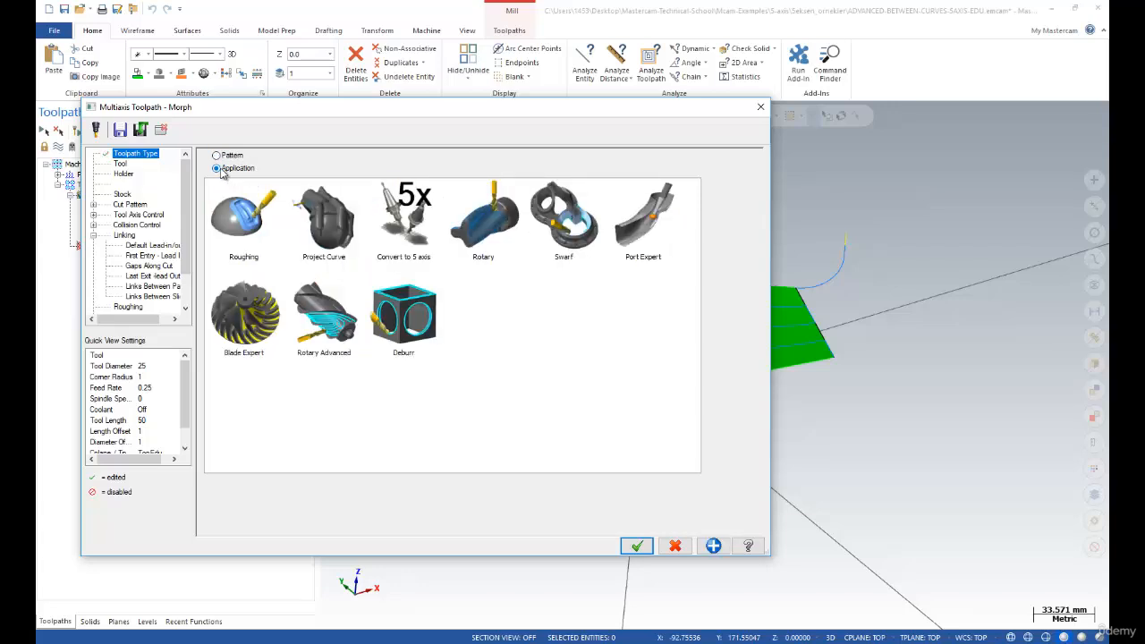
left_click_drag(308, 112, 464, 142)
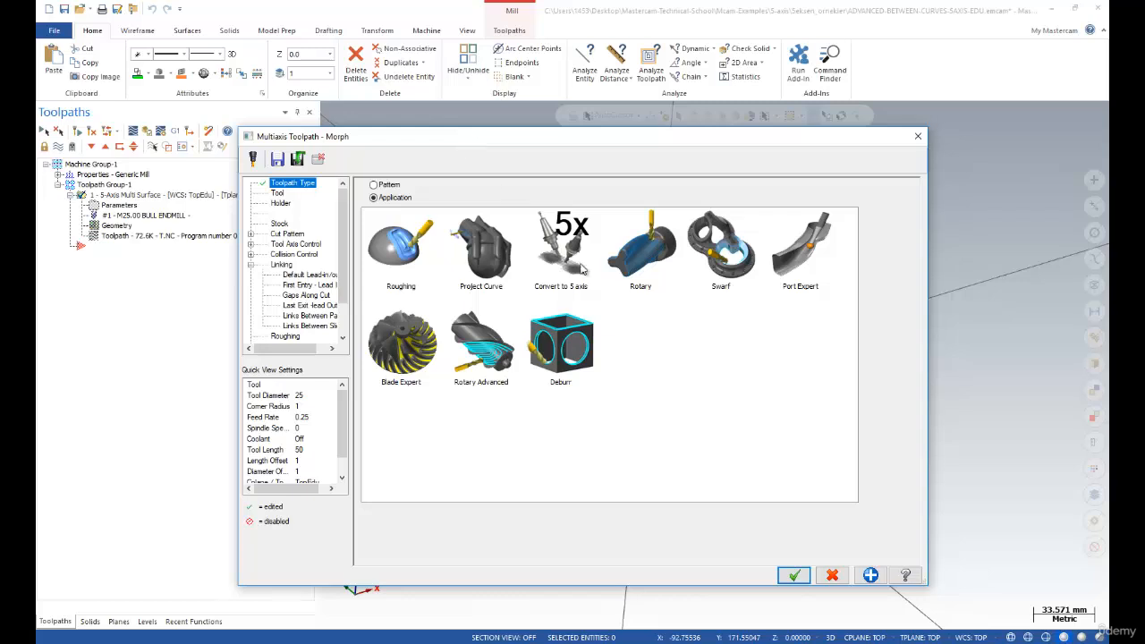
left_click(375, 186)
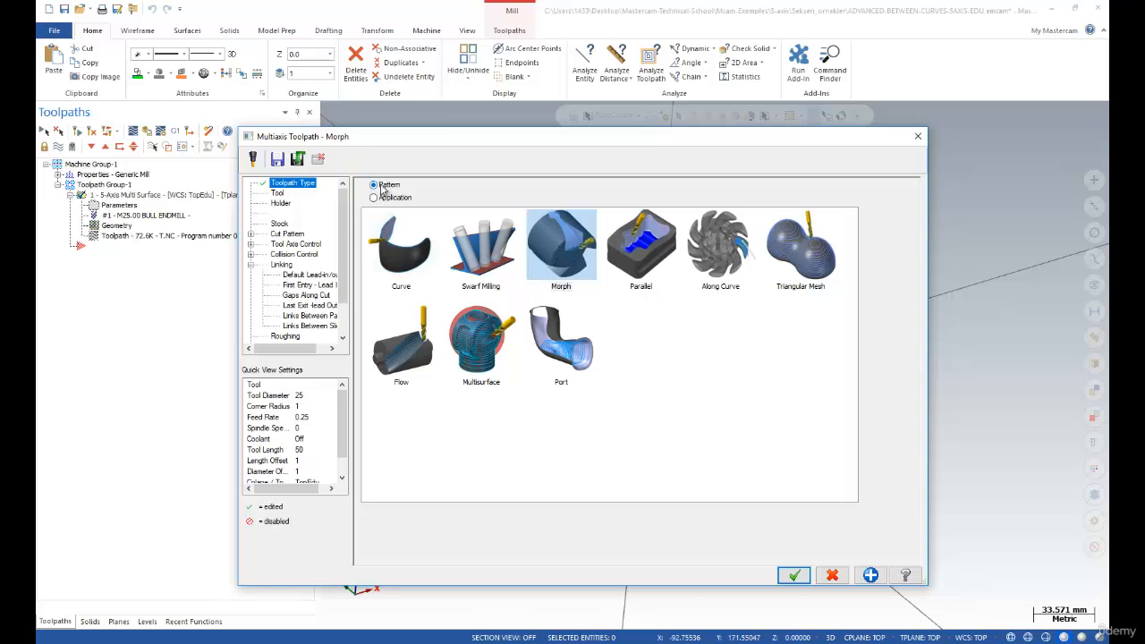
left_click(562, 266)
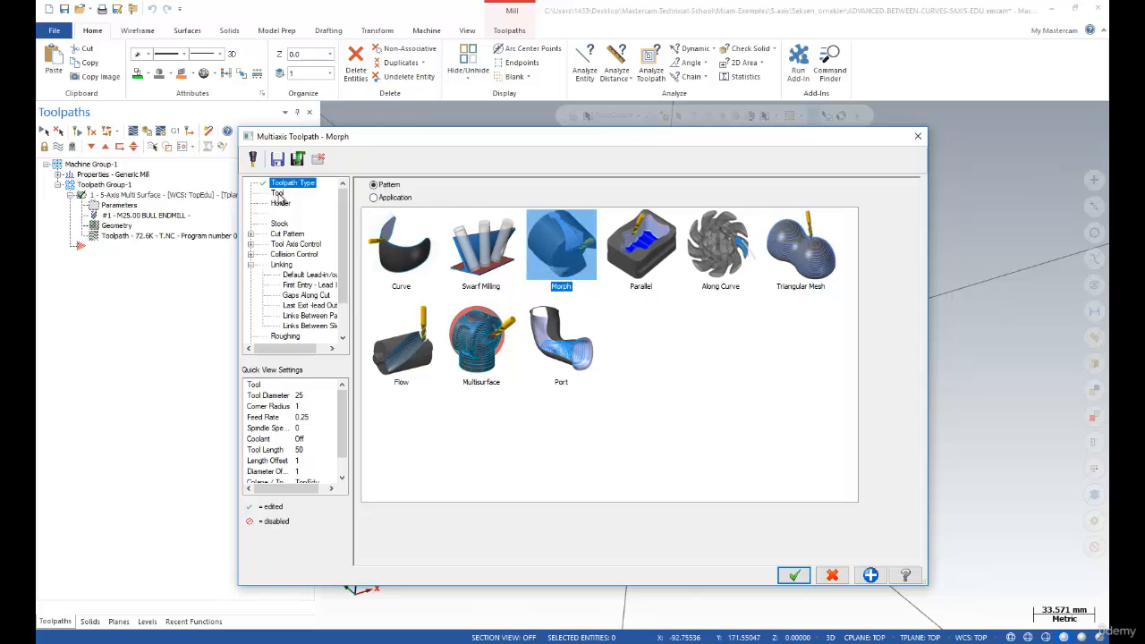
left_click(278, 194)
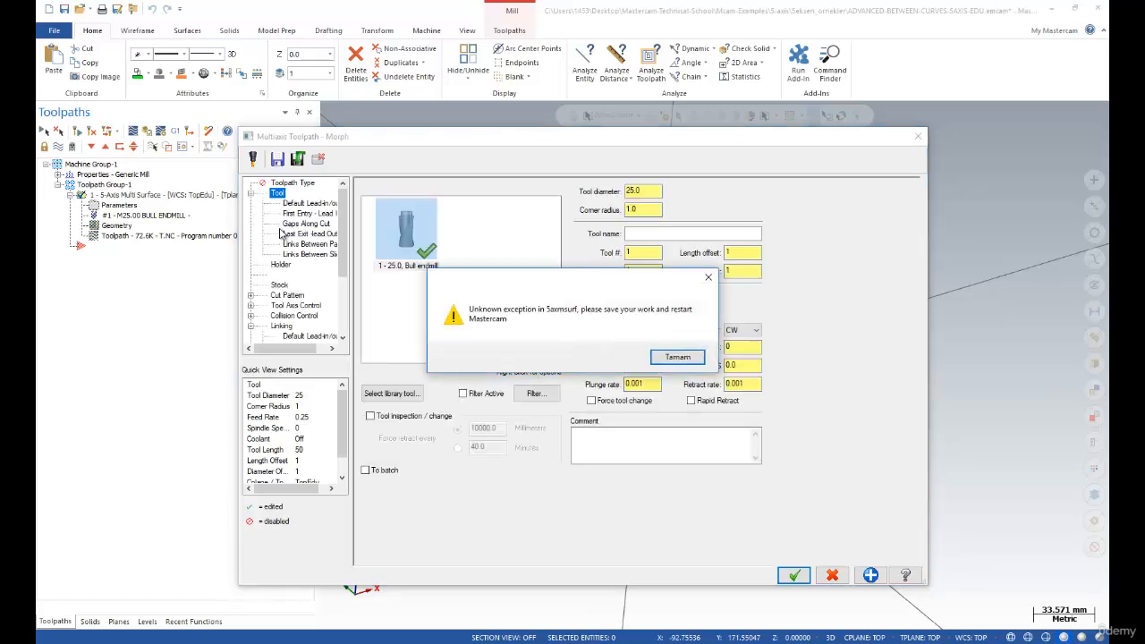
Dismiss the 5axmsurf error, try feed rate 2000 and FPT 0.1, and accept the settings-modified warning
left_click(677, 357)
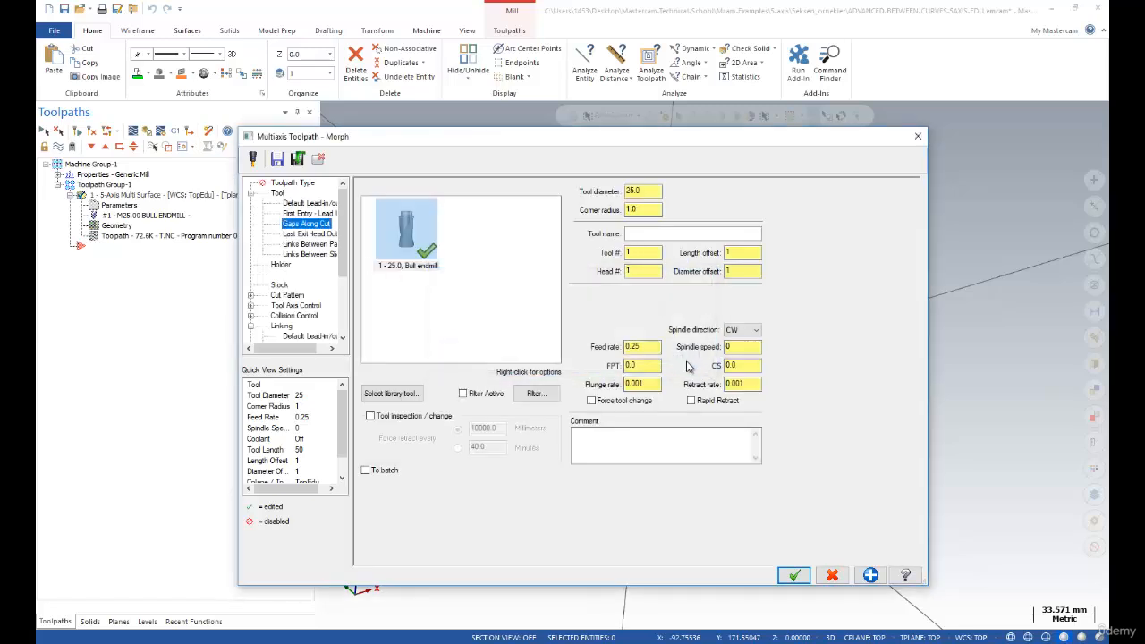
double_click(632, 348)
type("2000")
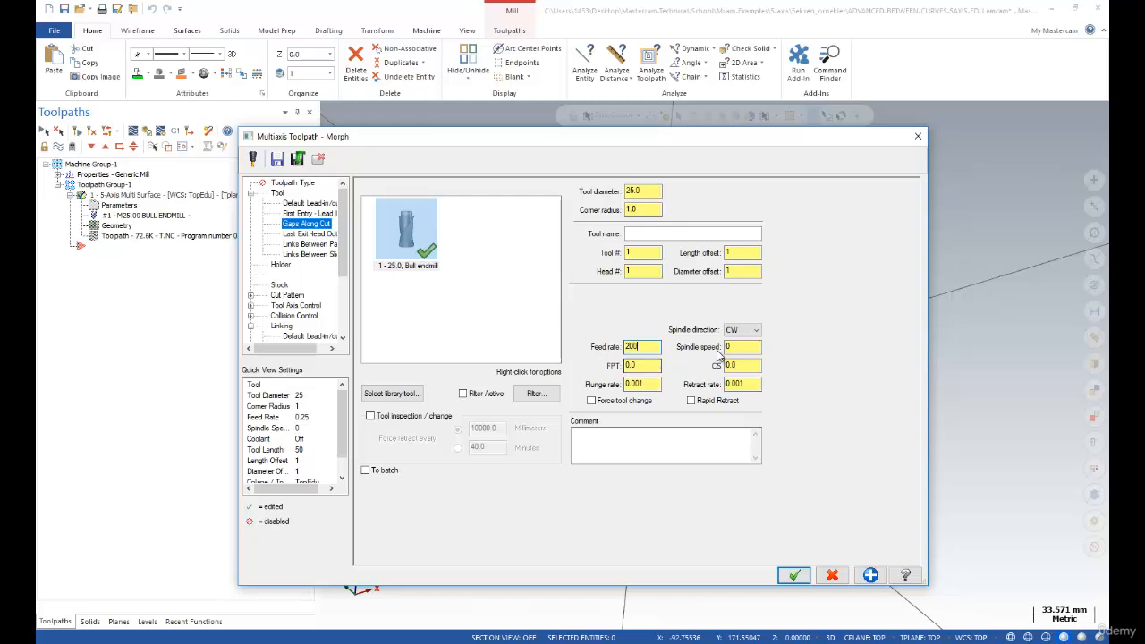
double_click(732, 348)
left_click(637, 365)
type("1")
left_click(736, 366)
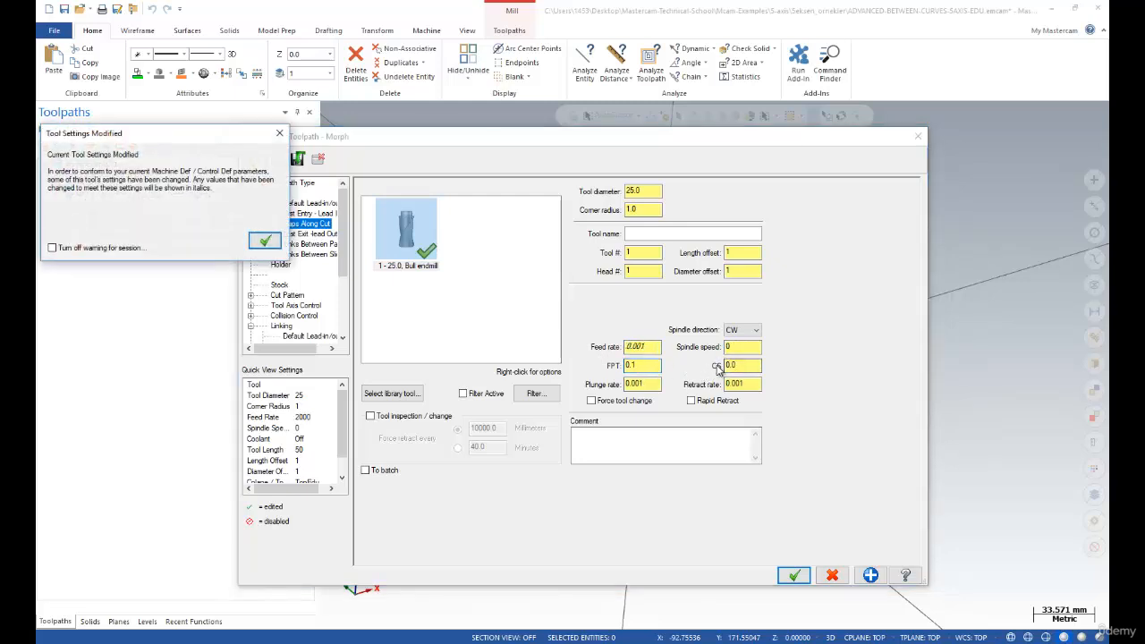
left_click(261, 240)
Enter feed rate 2000, spindle speed 2400 and plunge rate 1000 on the Tool page
double_click(654, 349)
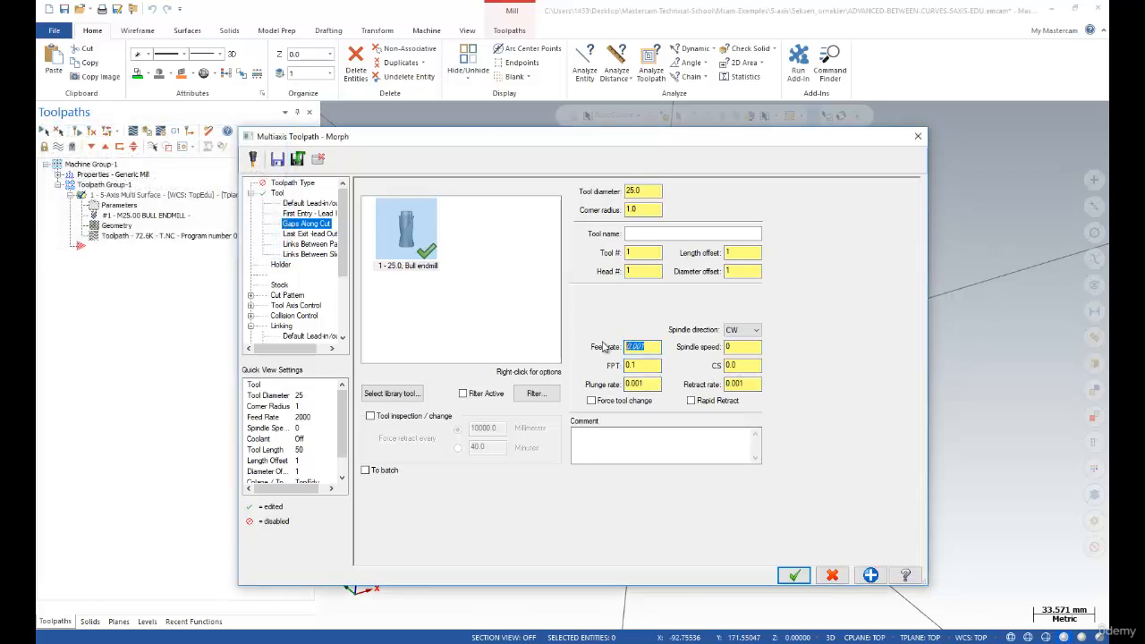
type("2000")
left_click(743, 347)
type("2400")
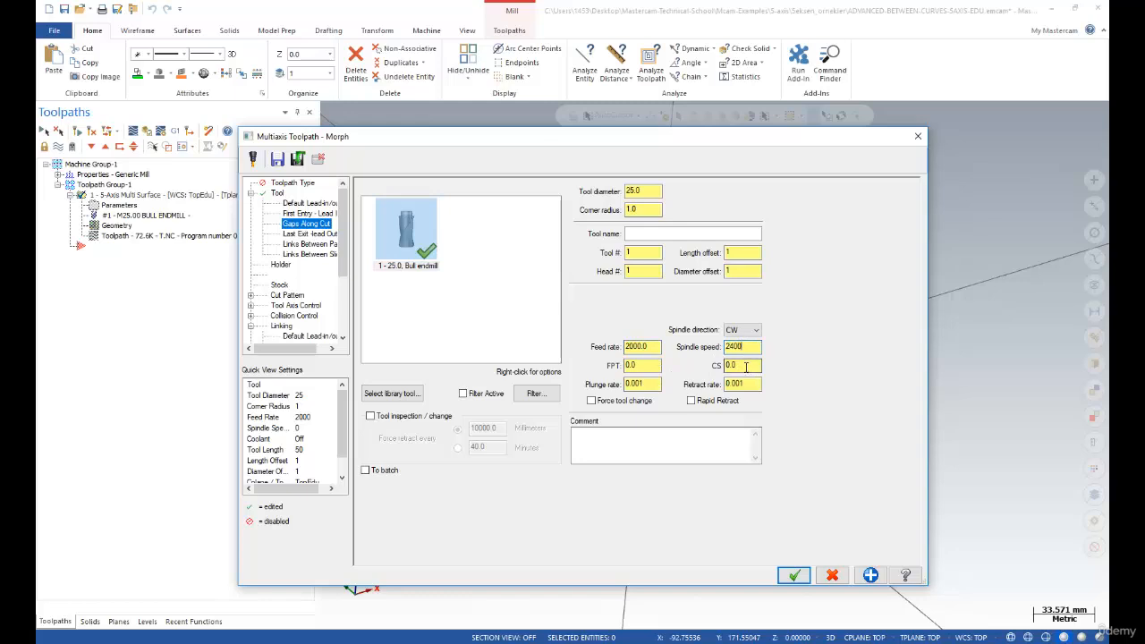
left_click(745, 367)
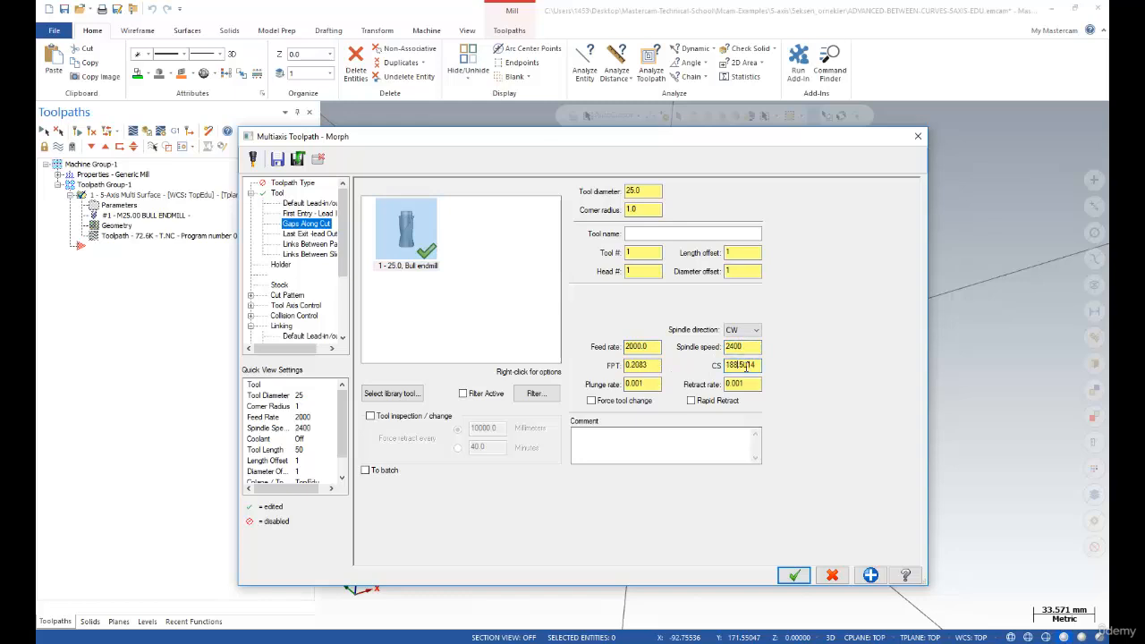
double_click(640, 383)
type("1000")
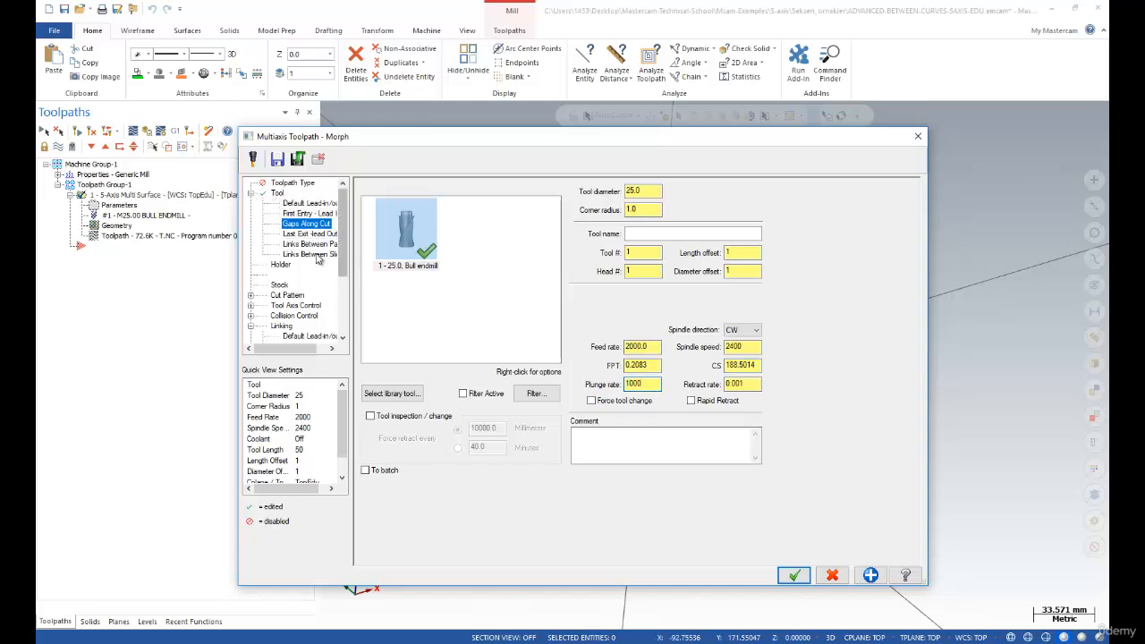
left_click(251, 193)
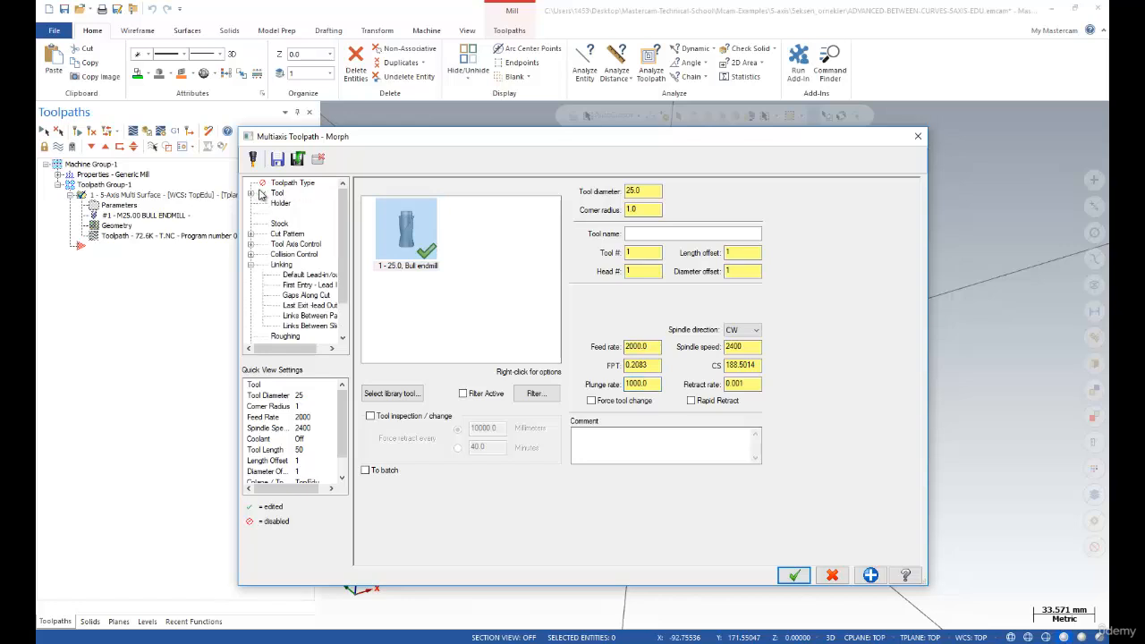
Review the Cut Pattern and lead-in/out pages, dismissing unsupported-operation warnings, then close the Morph dialog
left_click(279, 235)
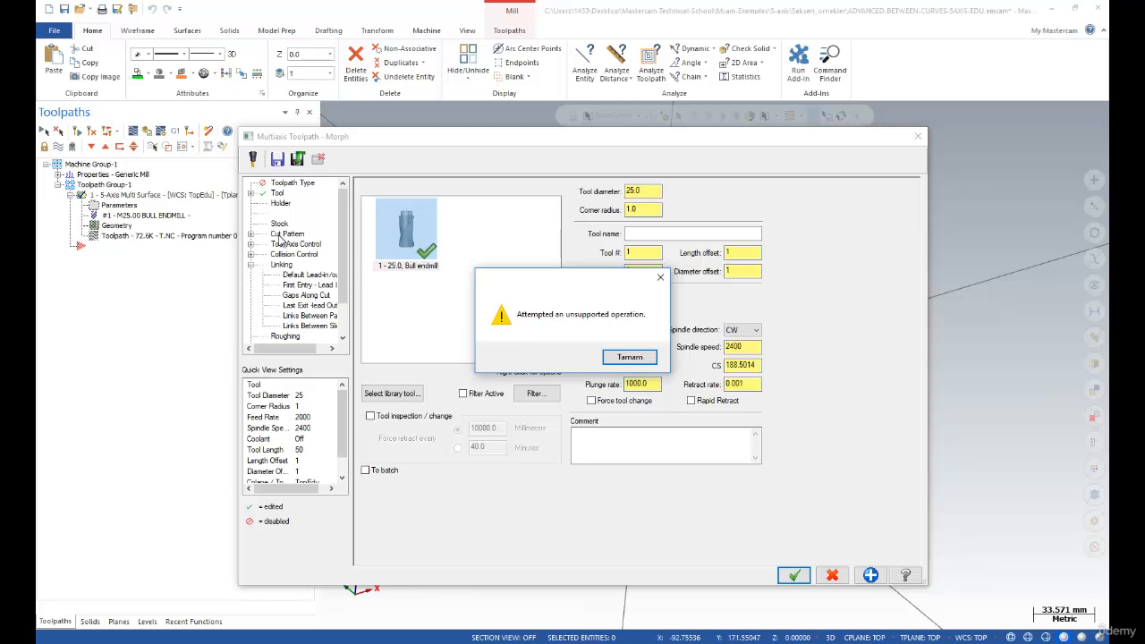
left_click(627, 358)
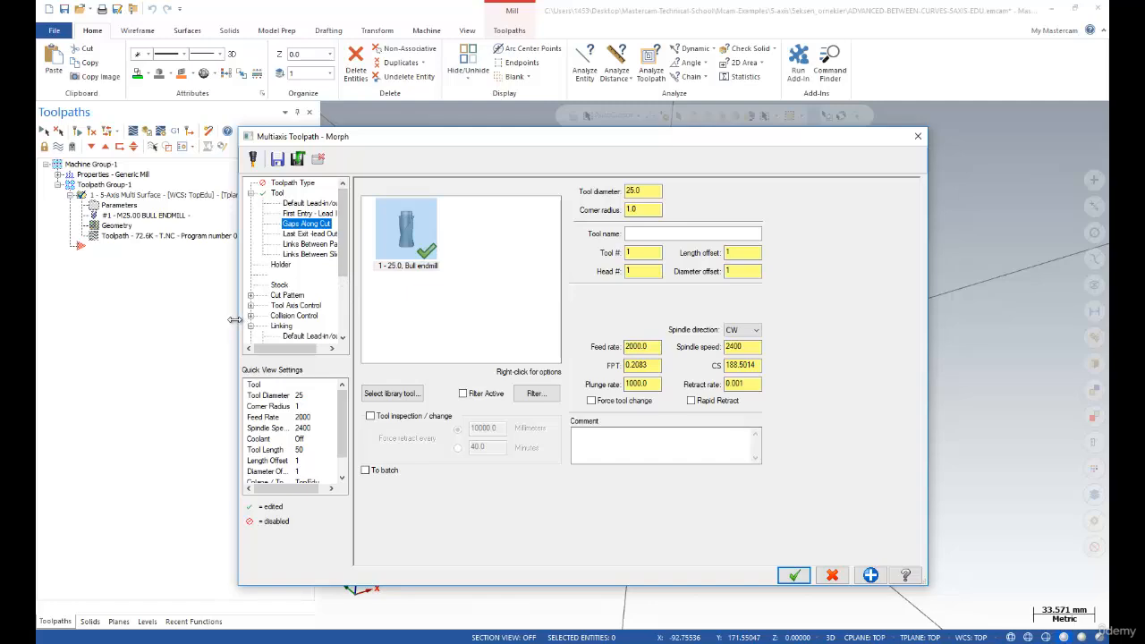
left_click_drag(235, 320, 176, 299)
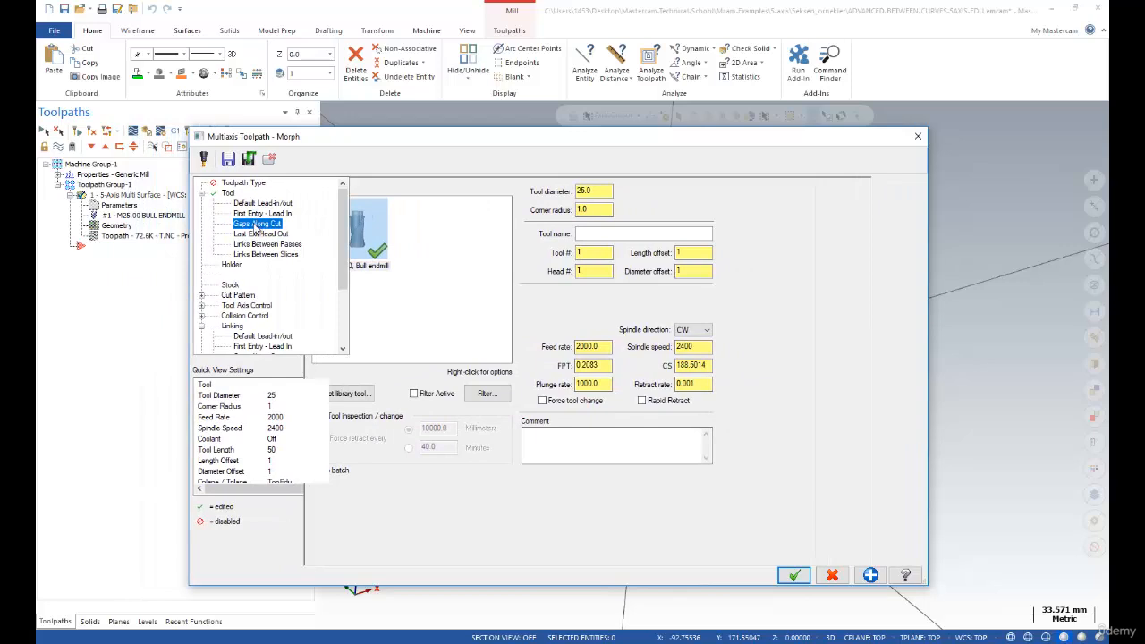
key("Return")
left_click(254, 204)
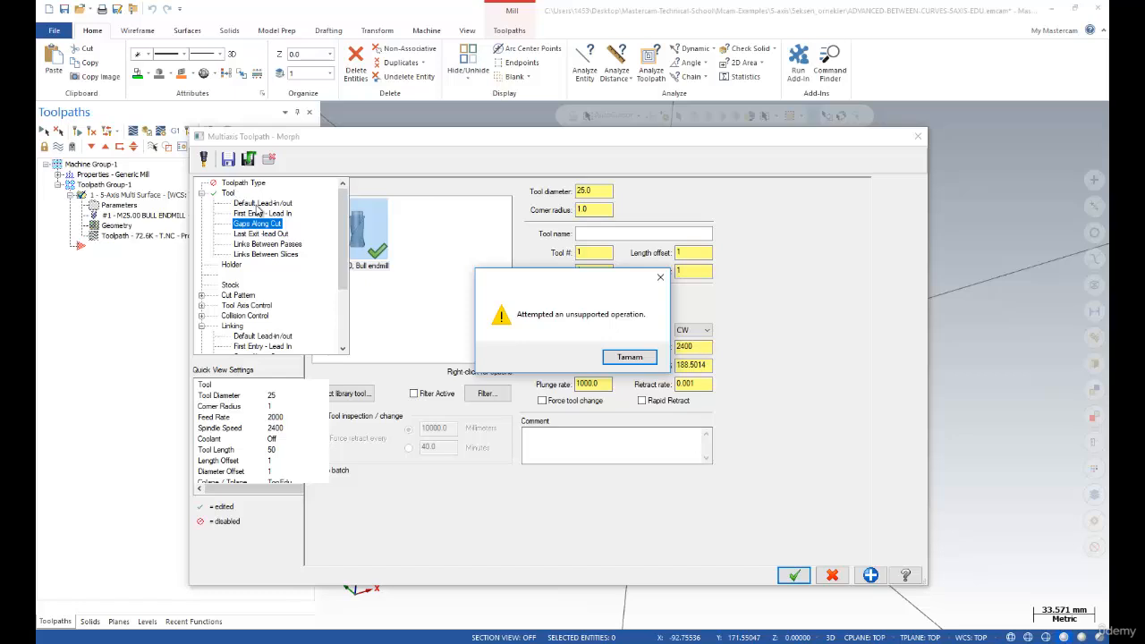
left_click(833, 575)
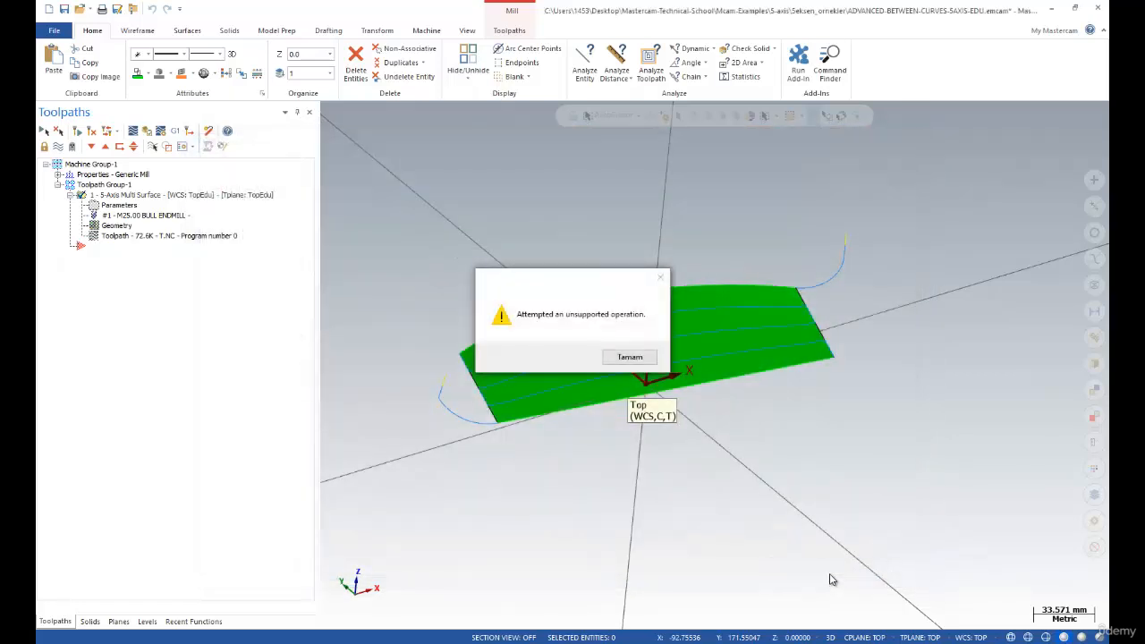
Dismiss the warning, reopen the Morph parameters and review the Toolpath Type, Tool and Cut Pattern pages
left_click(615, 358)
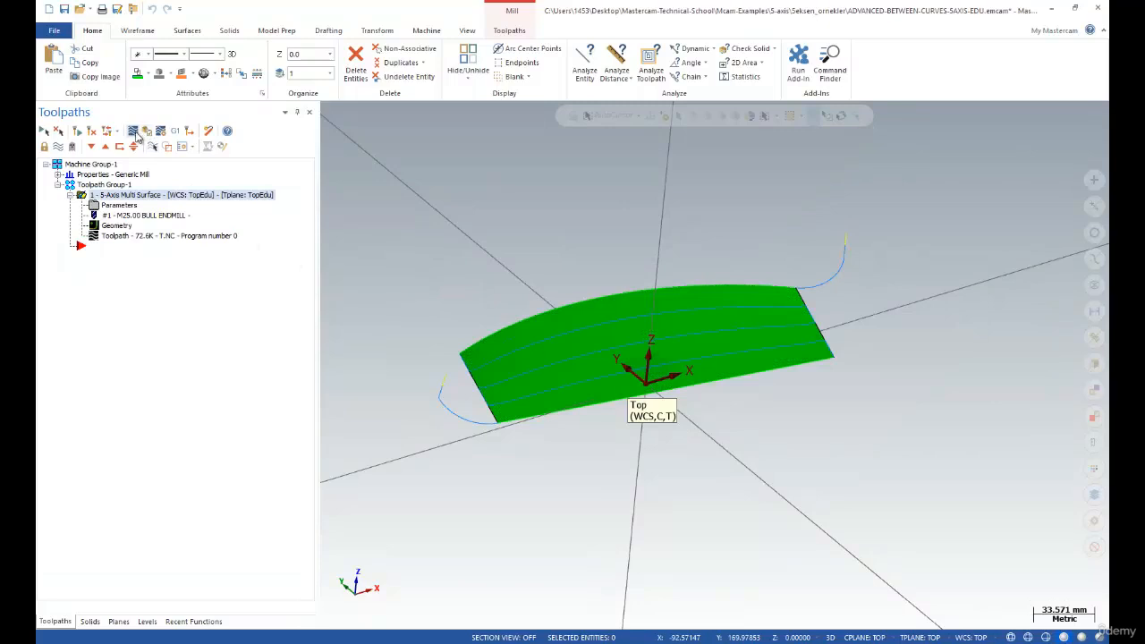
left_click(101, 207)
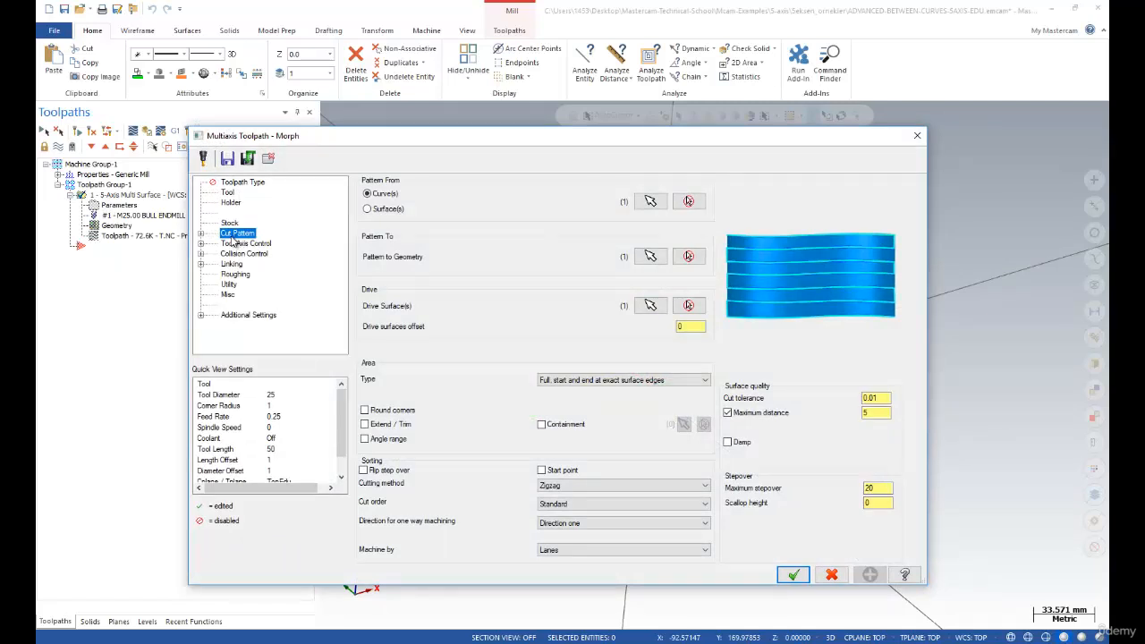
left_click(238, 184)
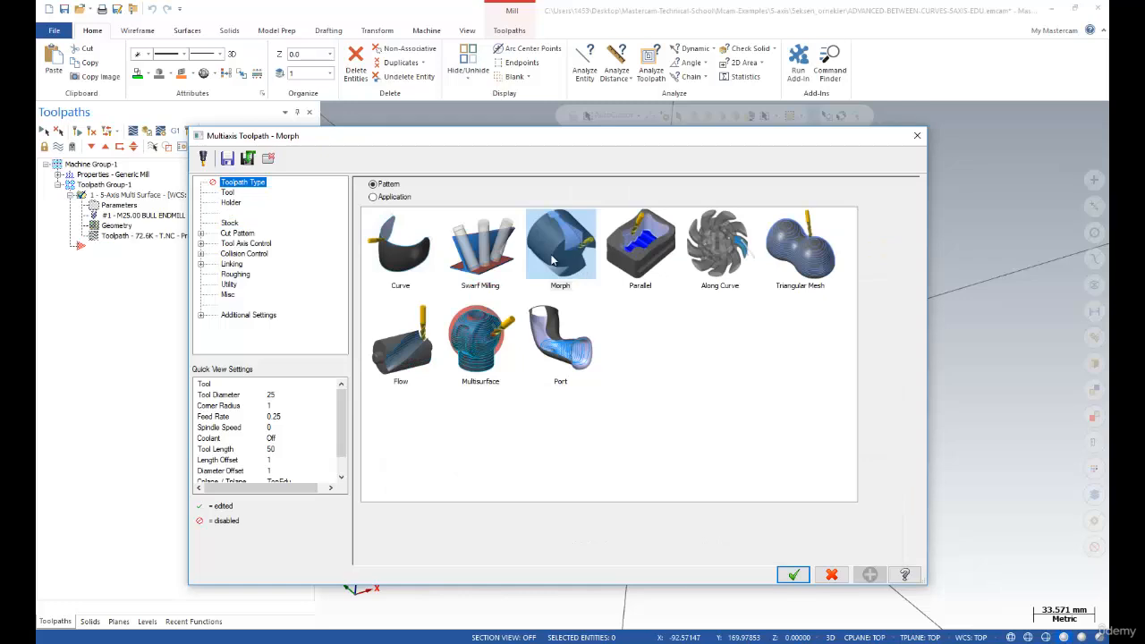
left_click(227, 194)
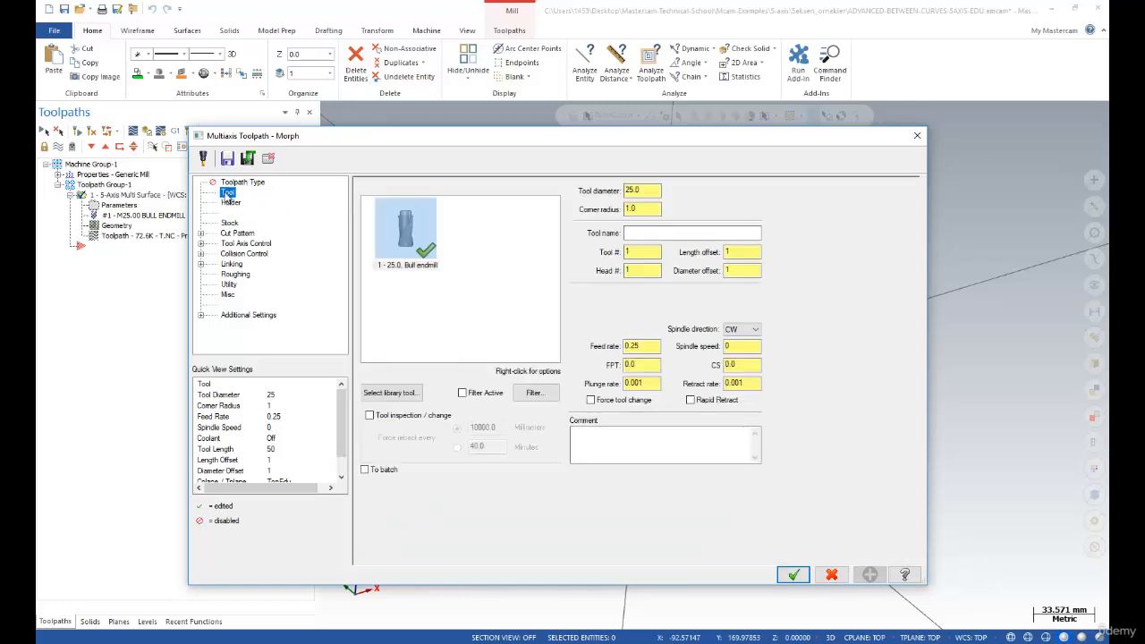
left_click(237, 233)
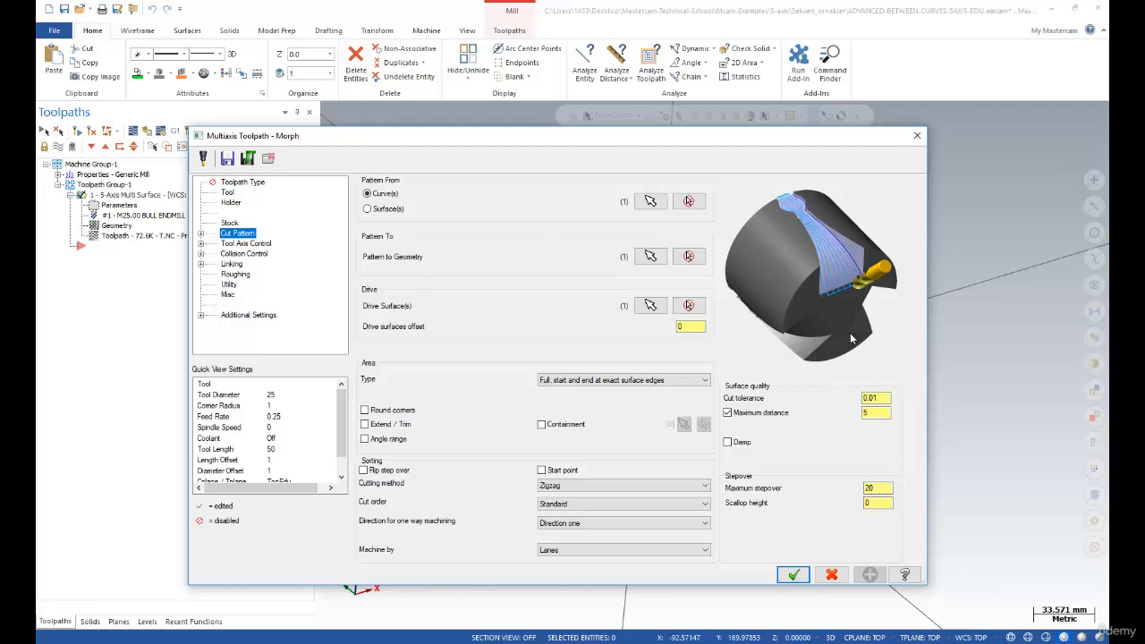
left_click(238, 183)
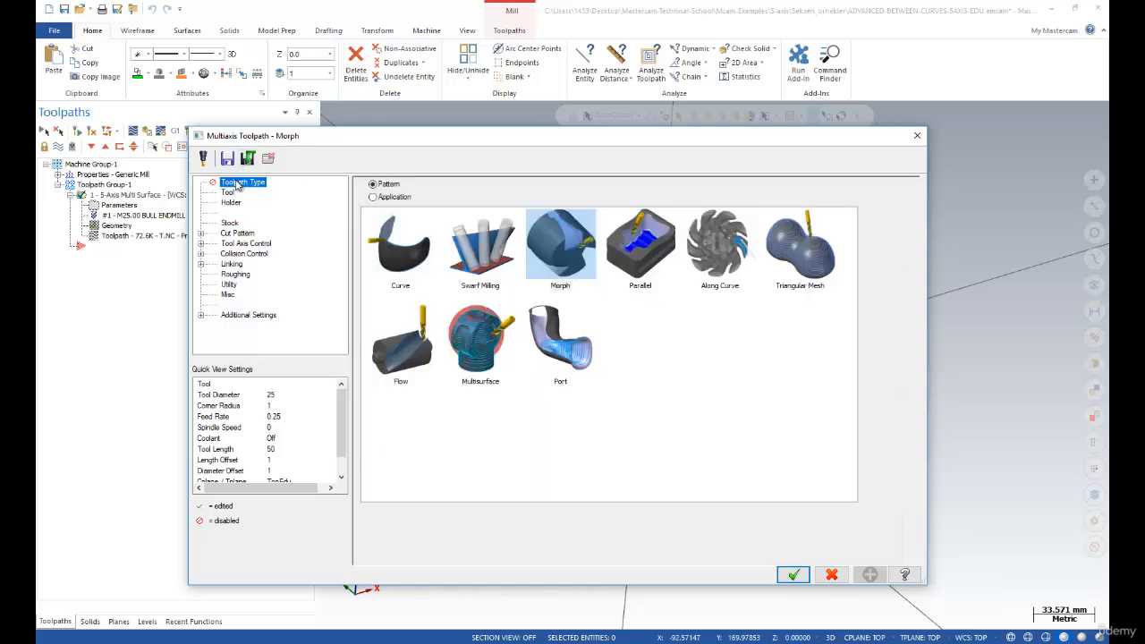
left_click(235, 238)
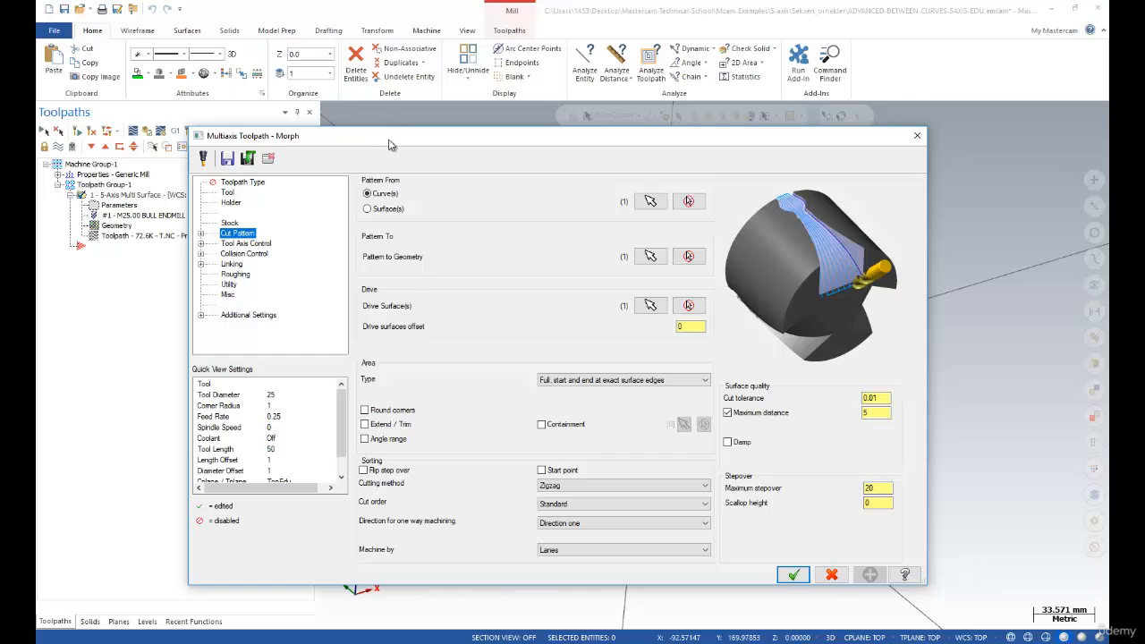
left_click_drag(391, 142, 425, 140)
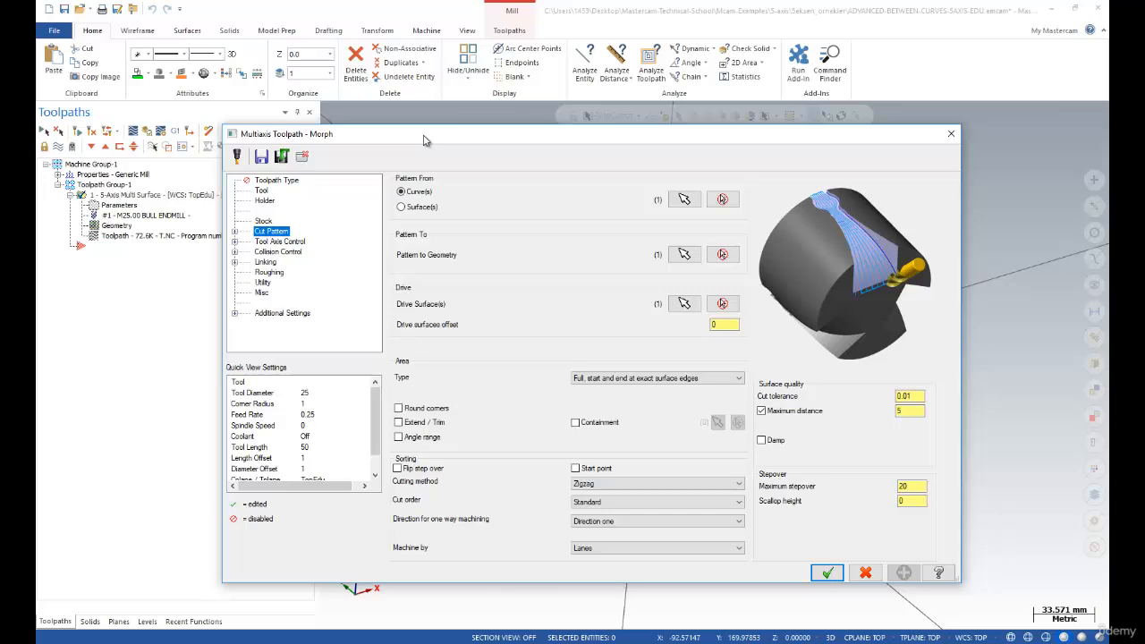
left_click(278, 180)
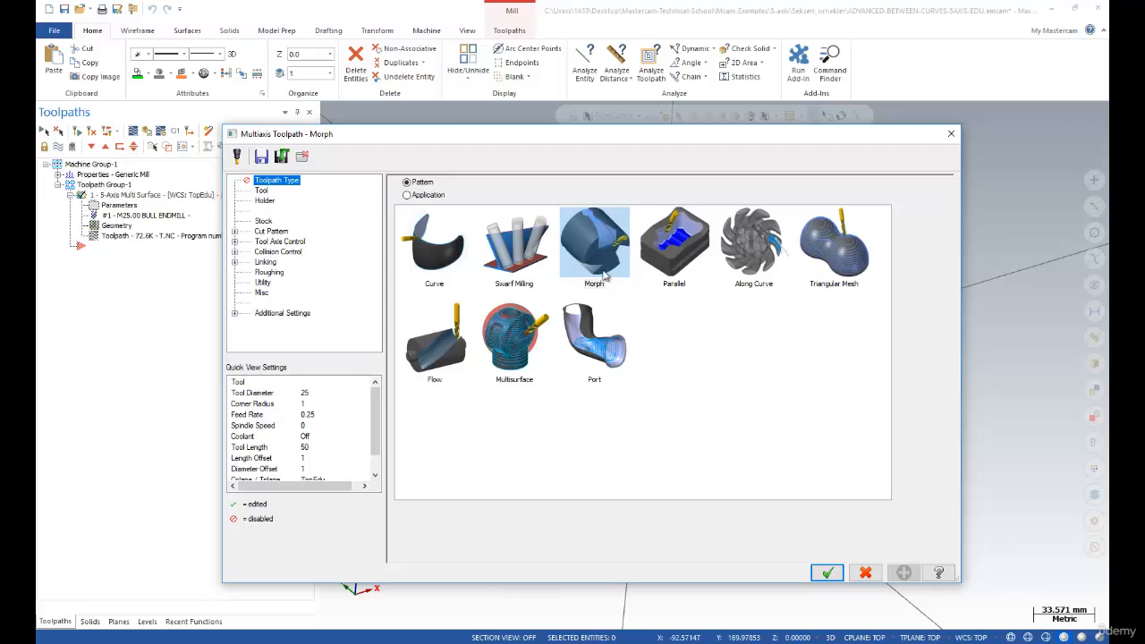
left_click(273, 234)
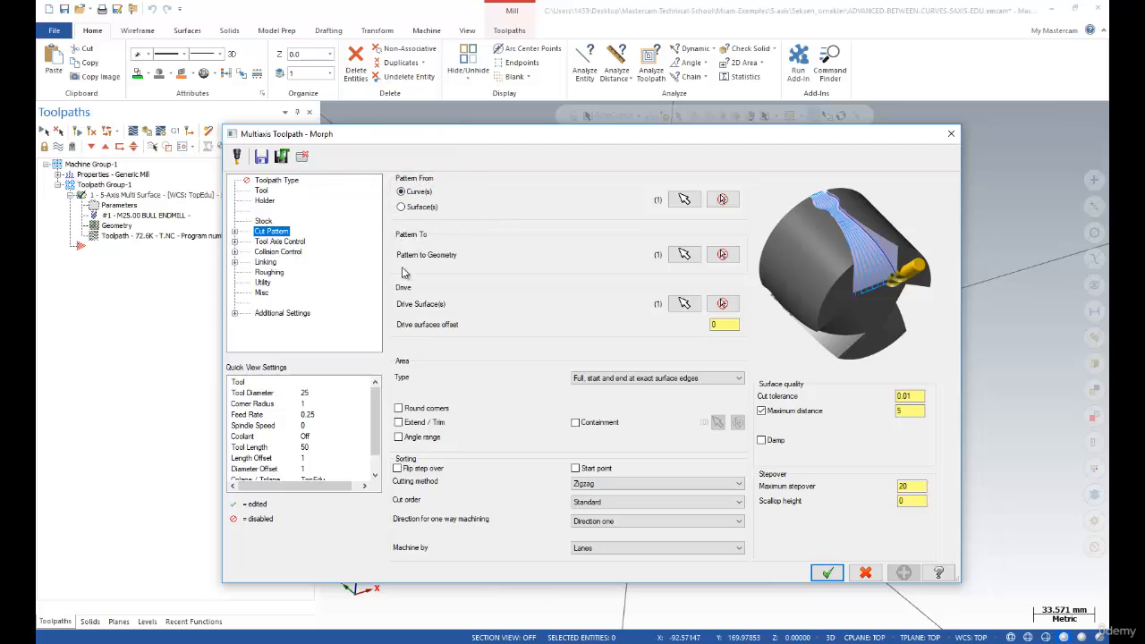
Re-pick Chain 1 as the Morph Pattern From curve
left_click(684, 199)
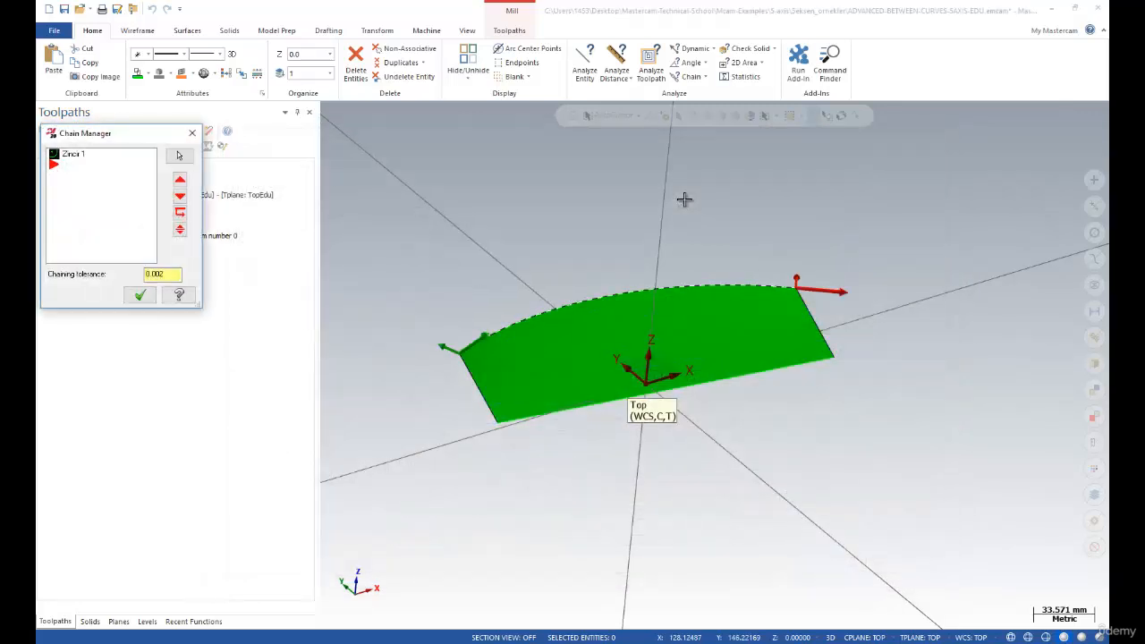
left_click(76, 157)
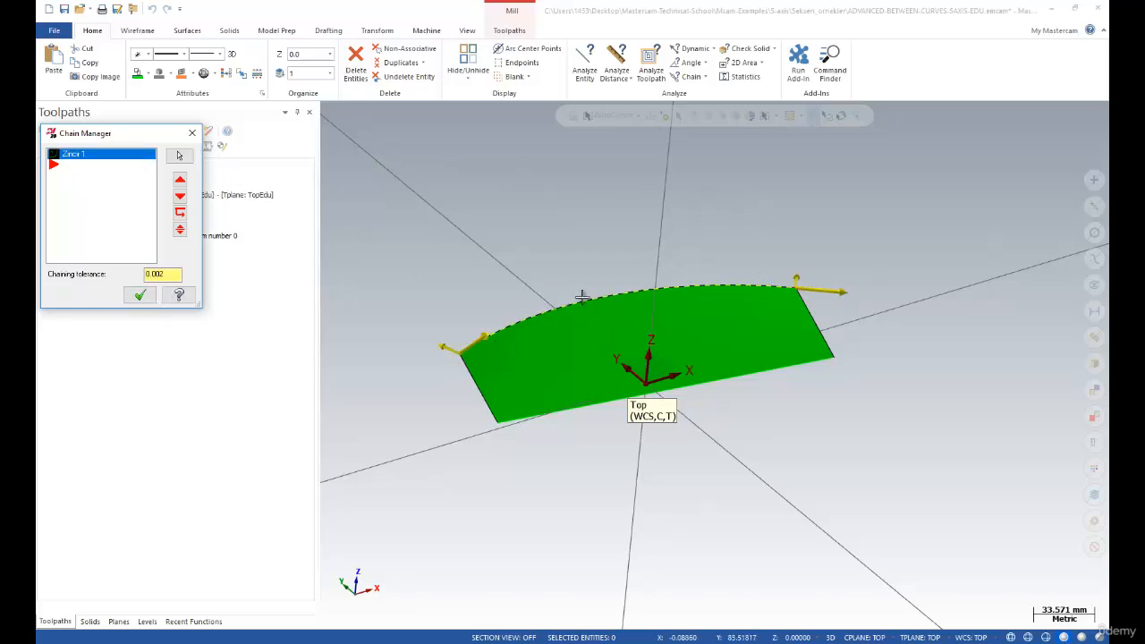
left_click(140, 295)
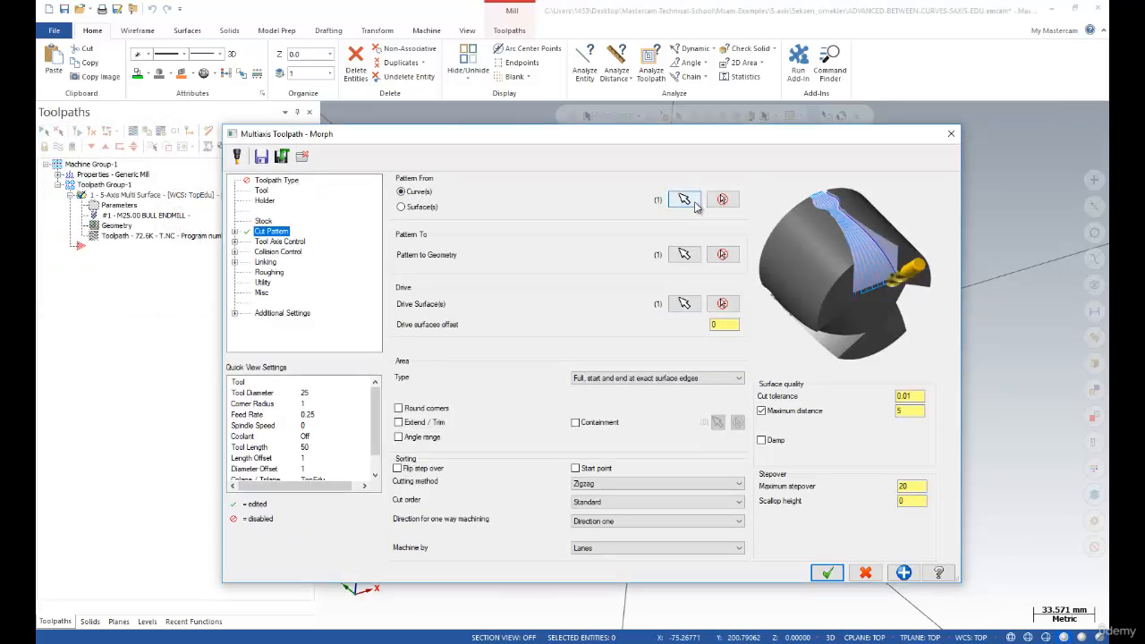
Chain the surface's near edge as the Pattern To curve, Zincir 2
left_click(685, 255)
left_click(63, 159)
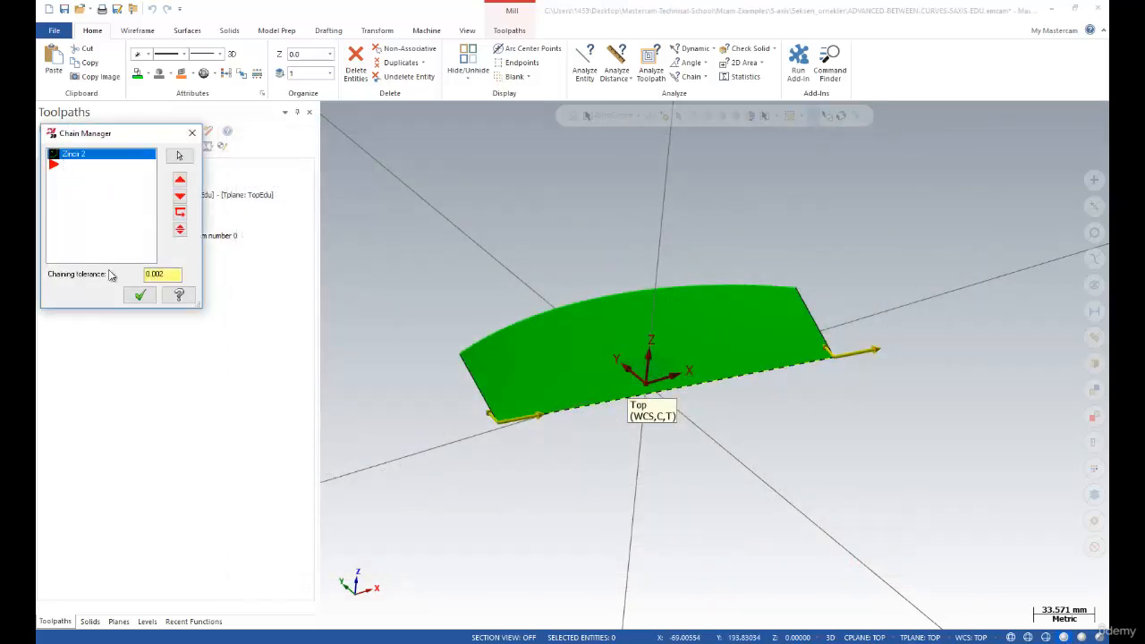
left_click(499, 328)
left_click(552, 409)
left_click(140, 296)
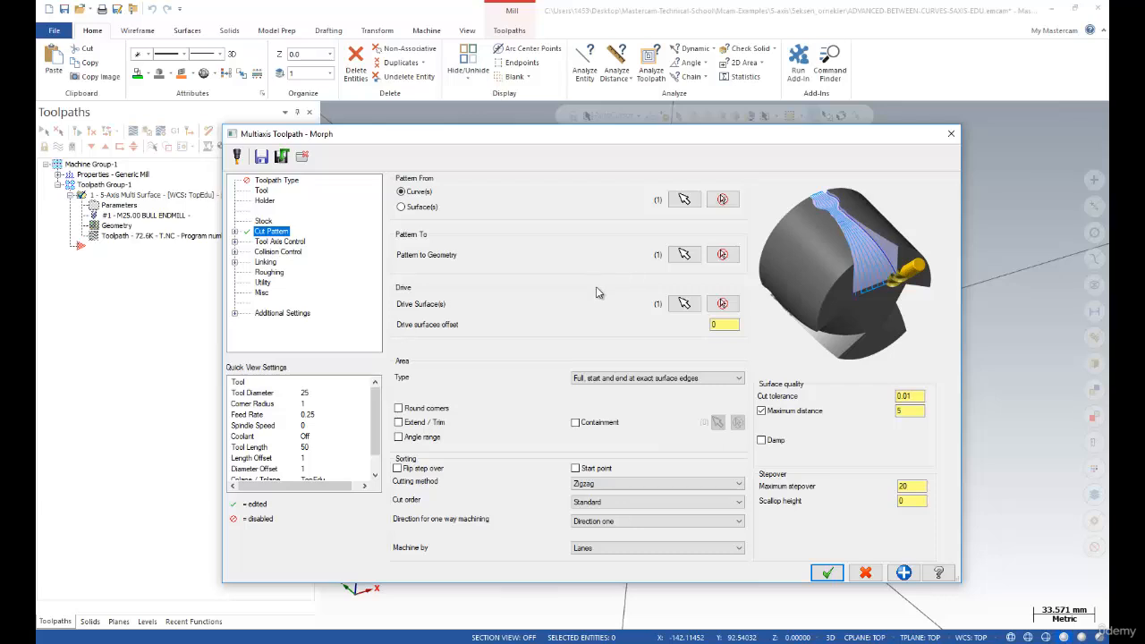
Clear the drive surface selection and pick the green curved surface as Morph's drive surface
left_click(685, 303)
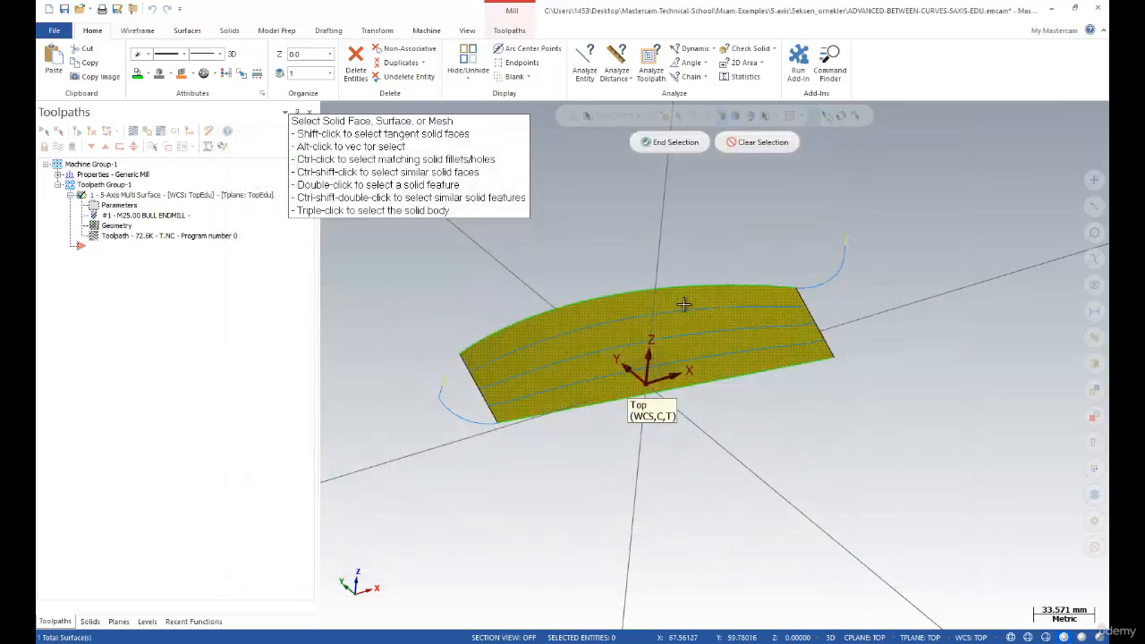
left_click(752, 143)
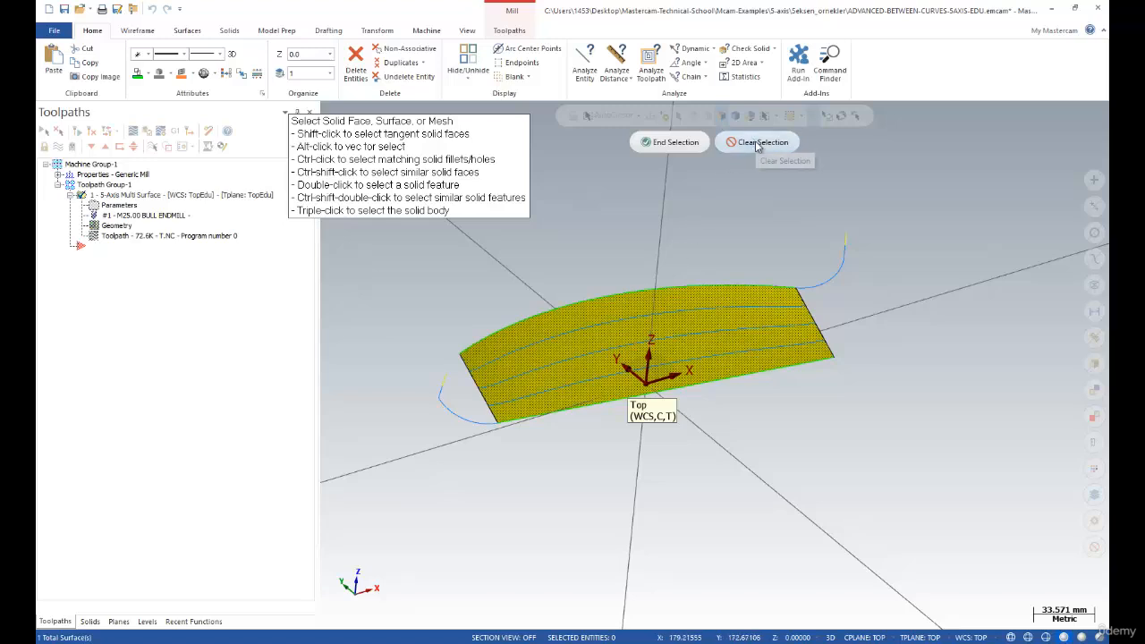
left_click(674, 141)
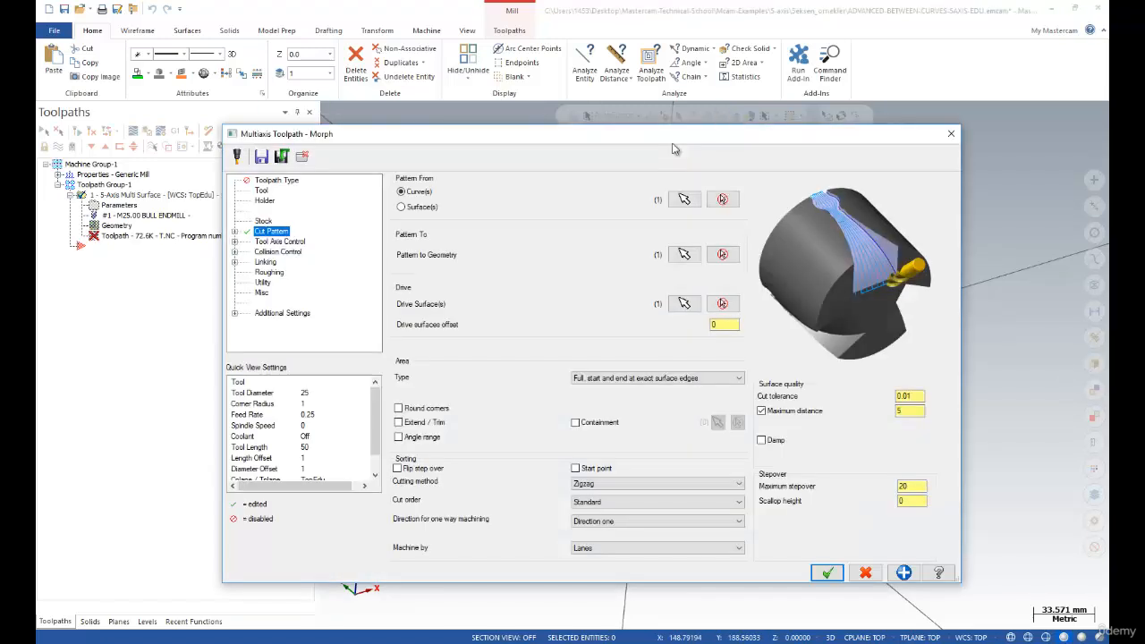
left_click(684, 304)
left_click(277, 182)
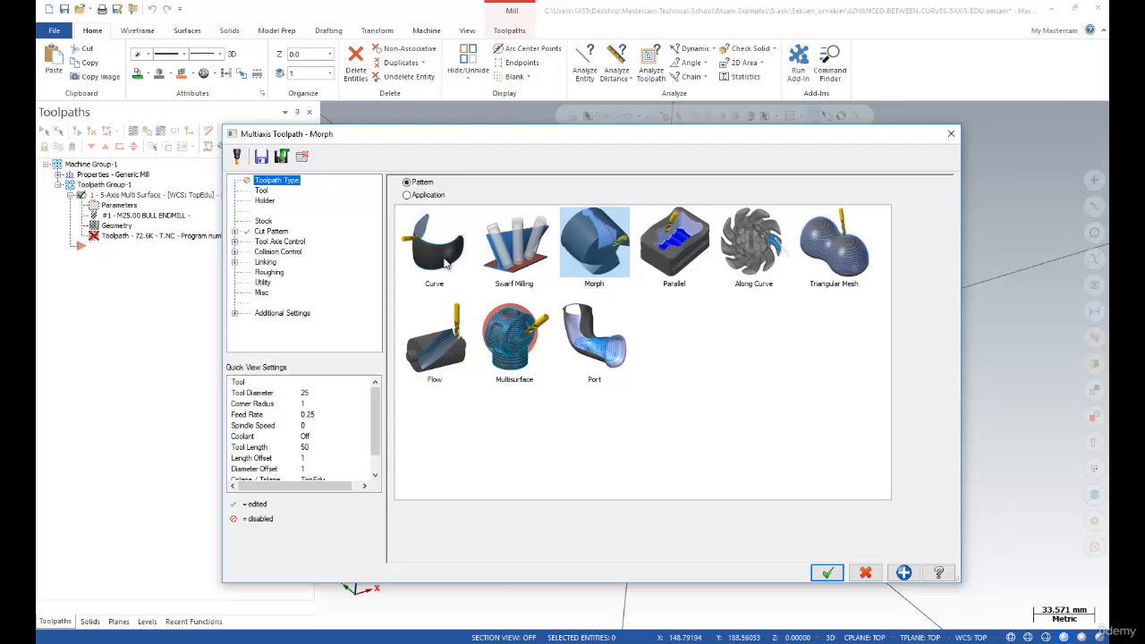
left_click(272, 232)
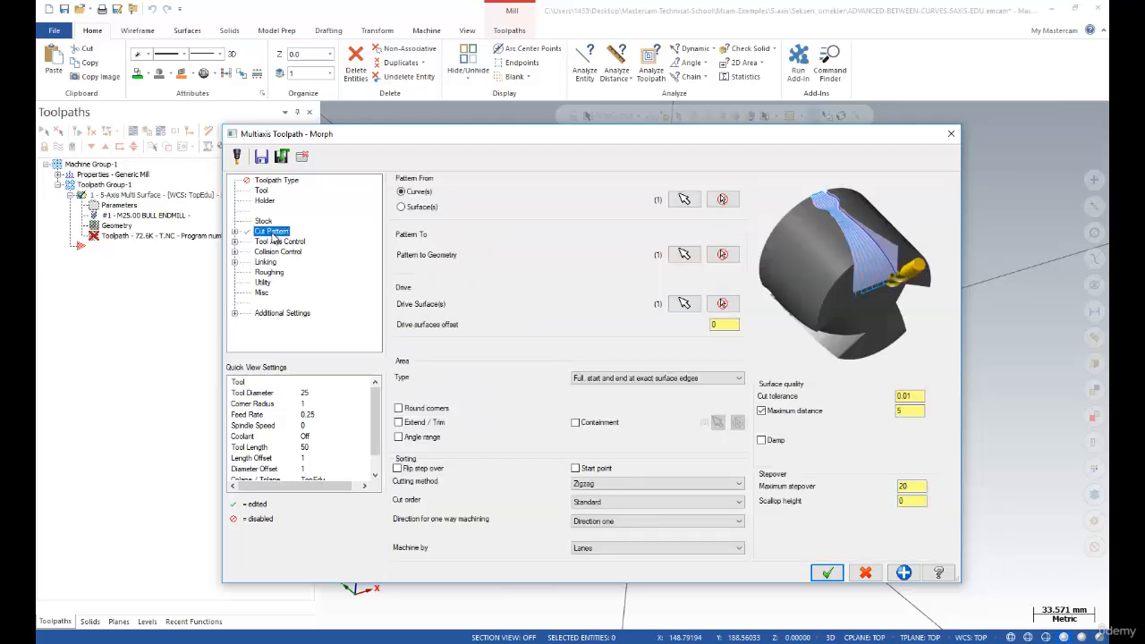
left_click(283, 182)
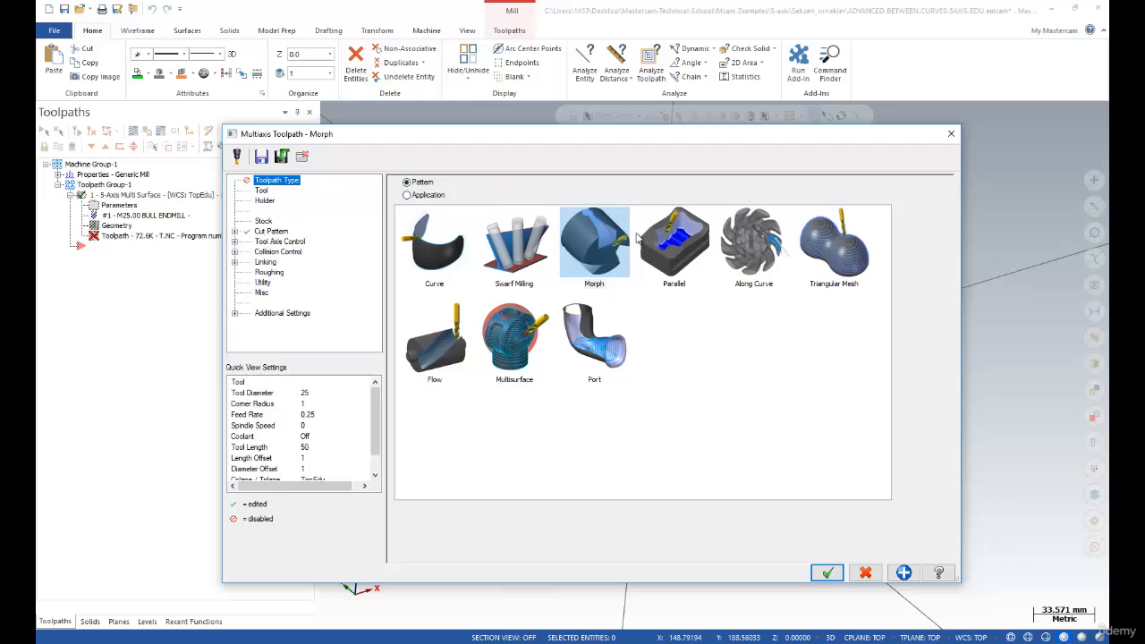
left_click(269, 232)
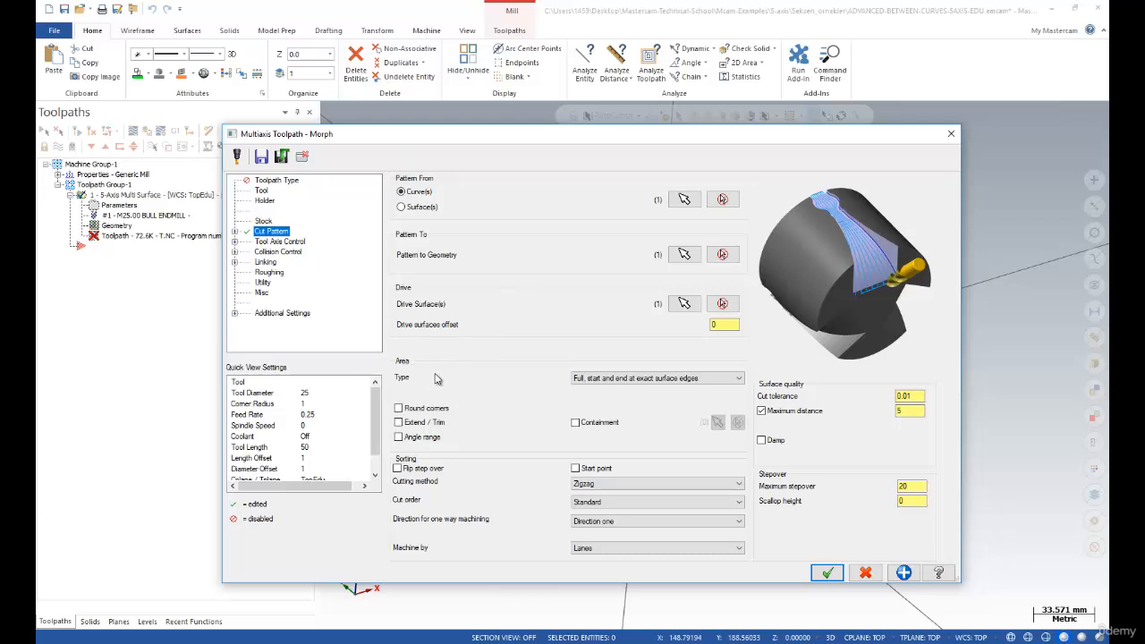
left_click(638, 380)
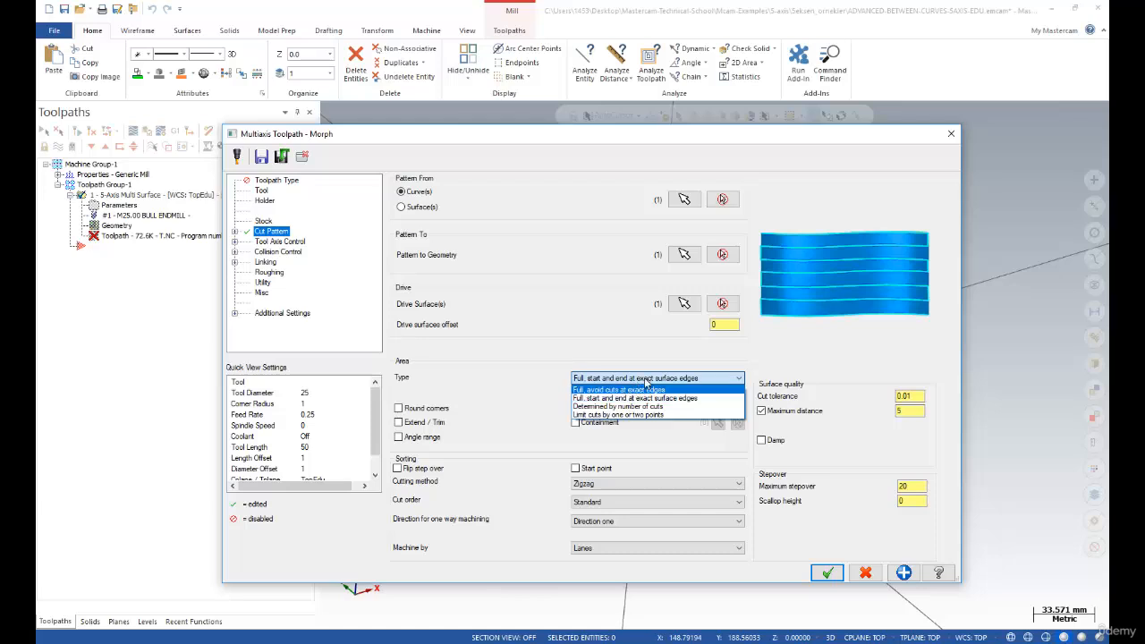
left_click(784, 345)
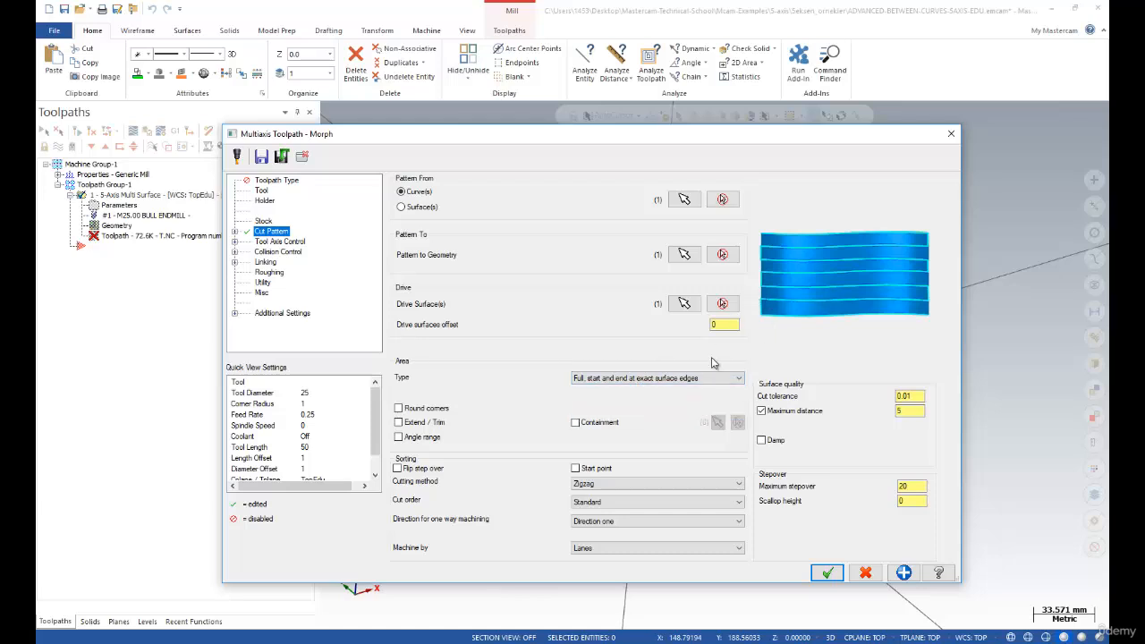
left_click(658, 380)
left_click(658, 380)
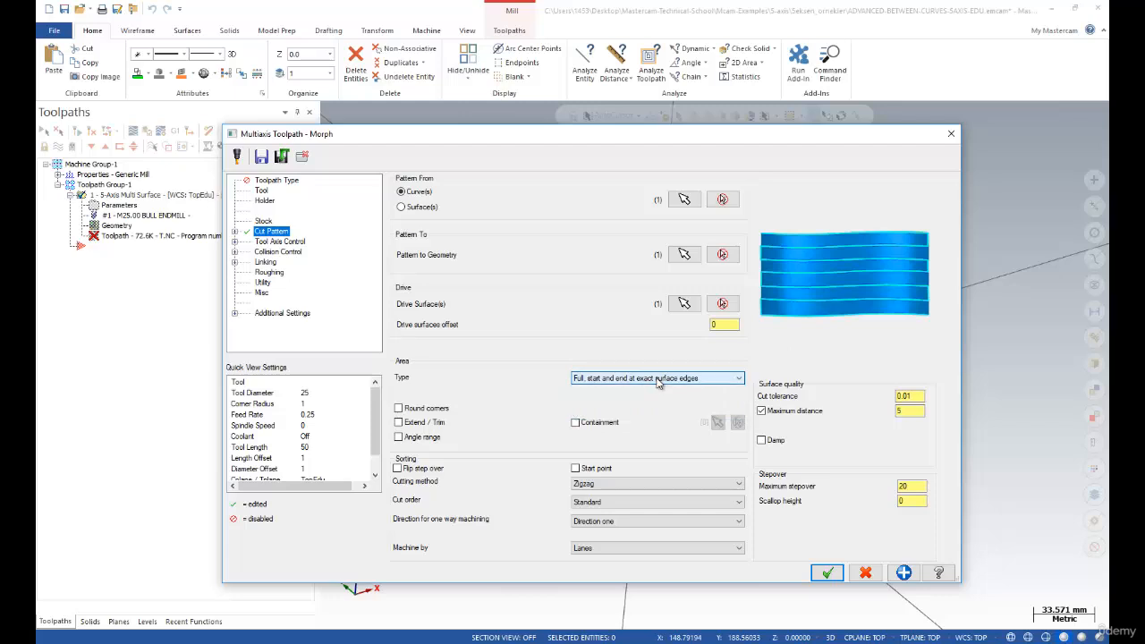
left_click(685, 303)
left_click(694, 299)
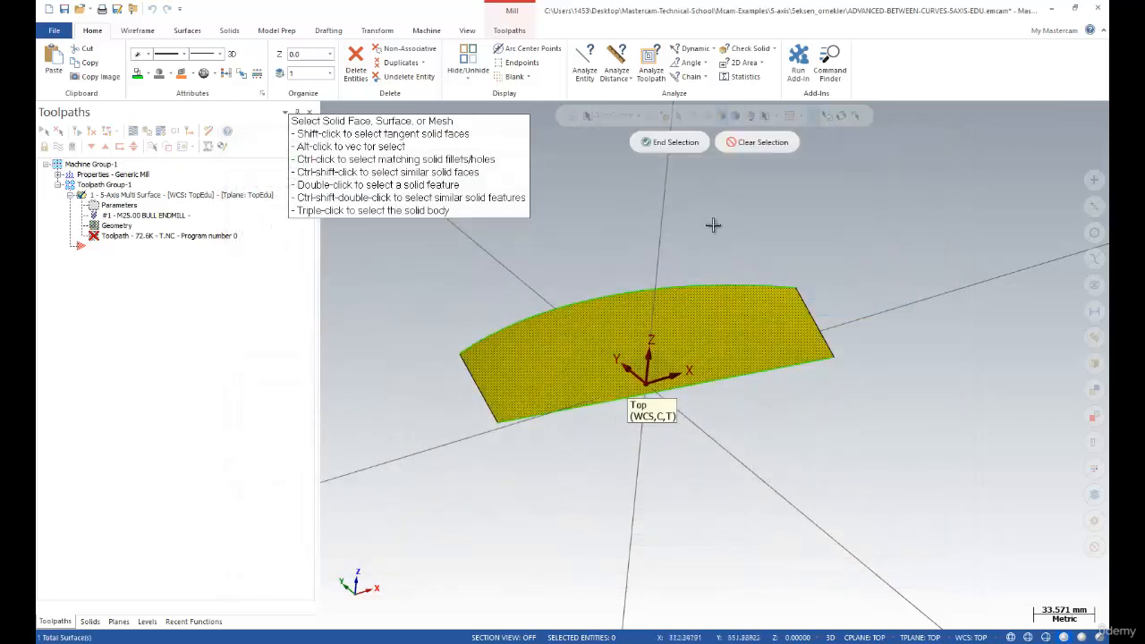
left_click(656, 146)
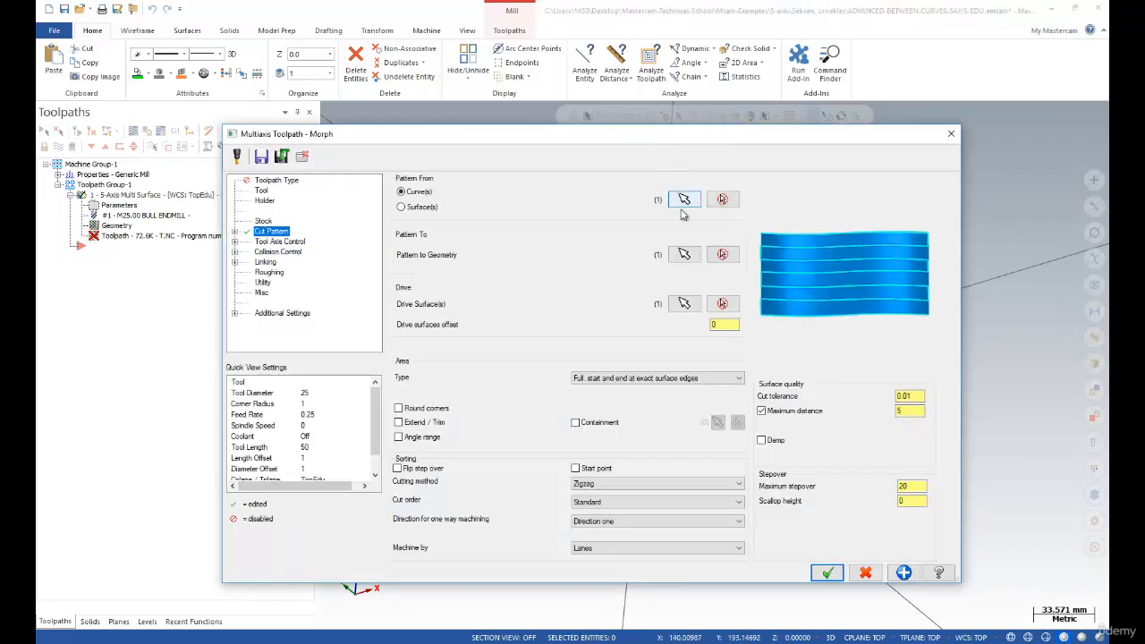
left_click(265, 221)
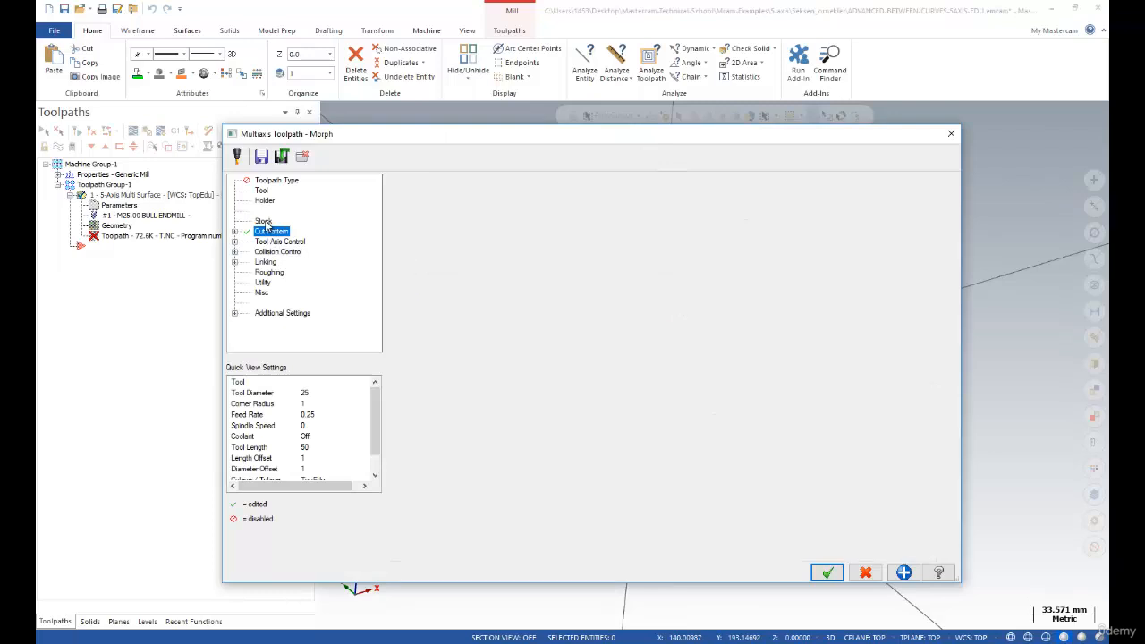
left_click(262, 190)
left_click(276, 181)
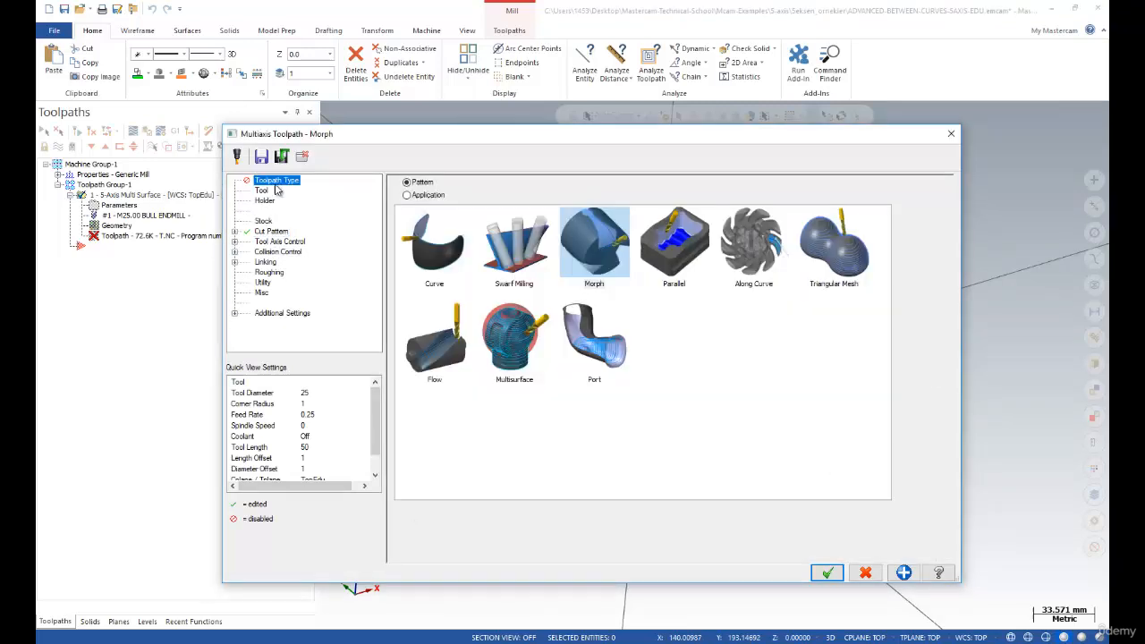
left_click(271, 232)
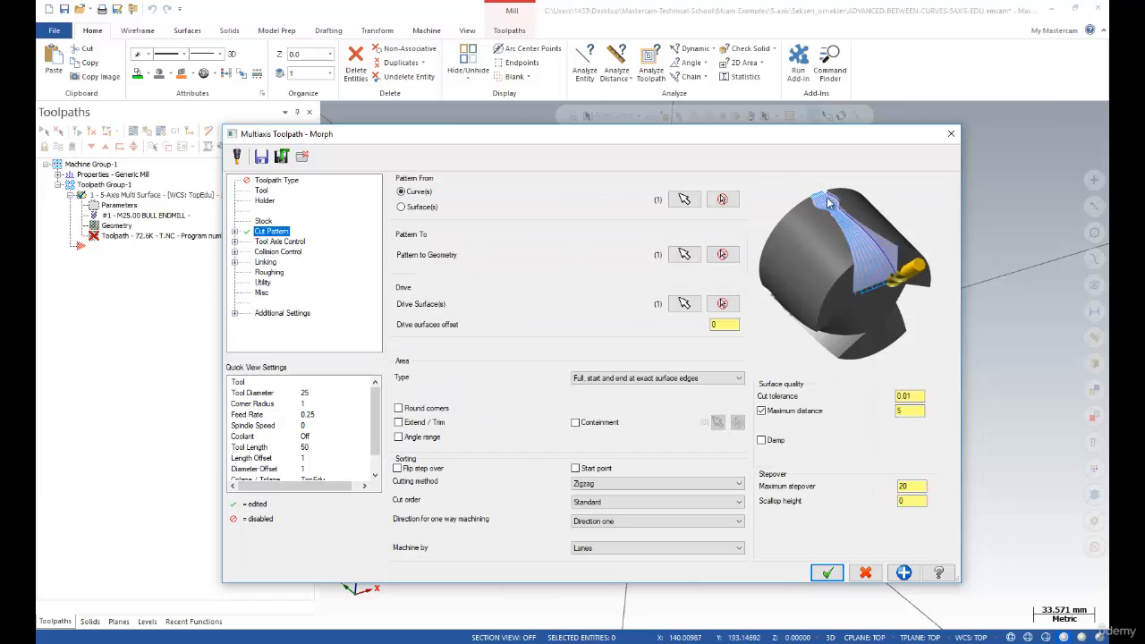
left_click(615, 379)
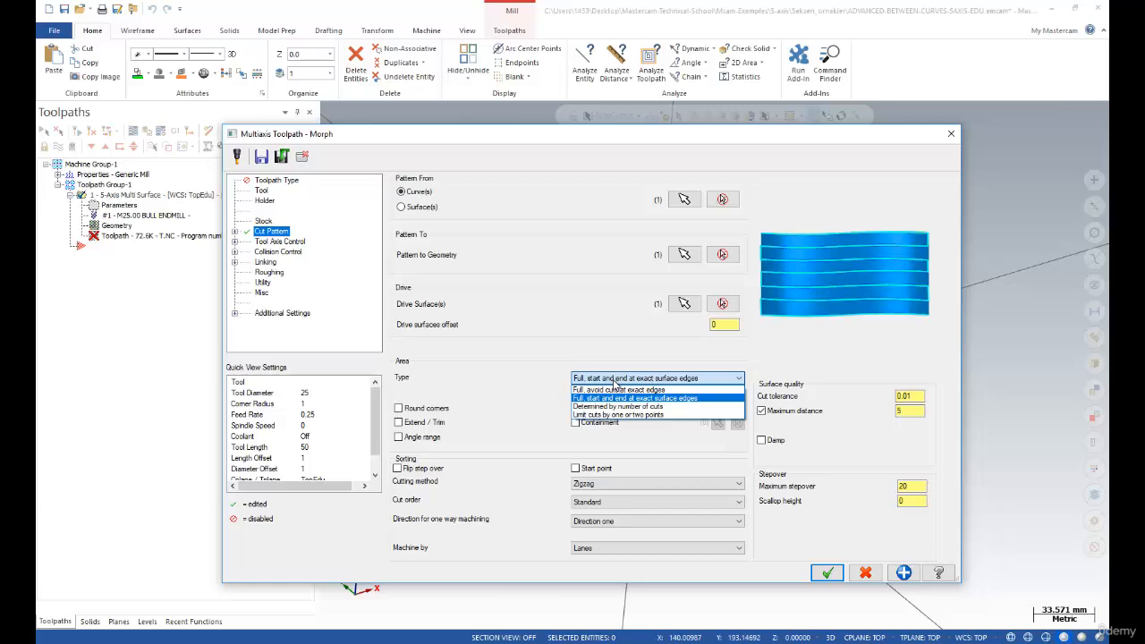
left_click(613, 390)
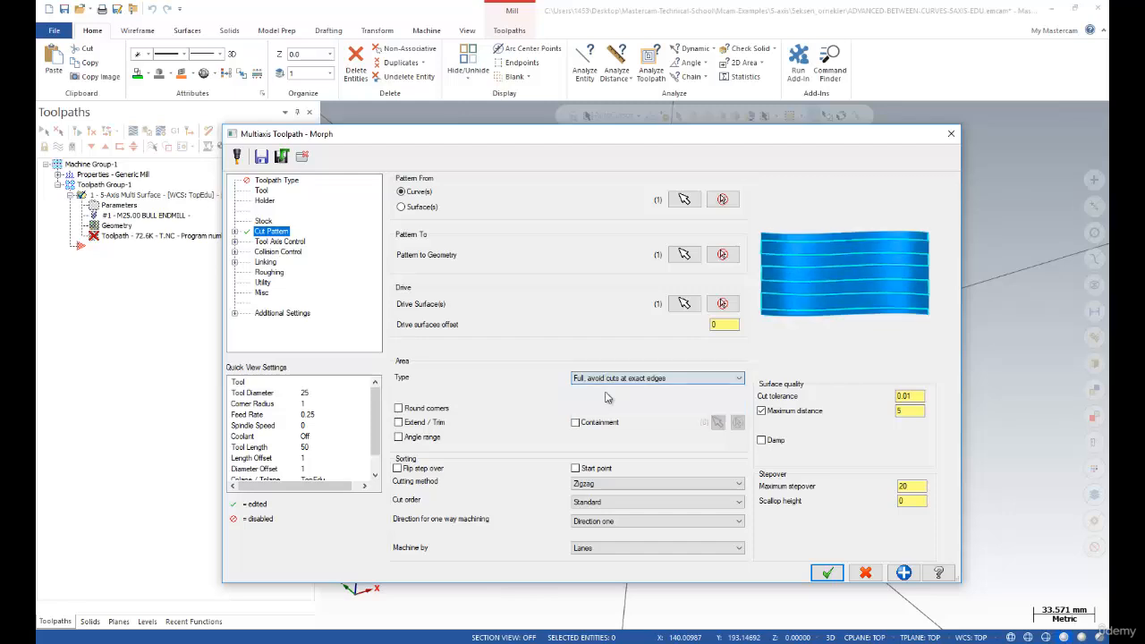
left_click(605, 379)
left_click(603, 393)
left_click(604, 378)
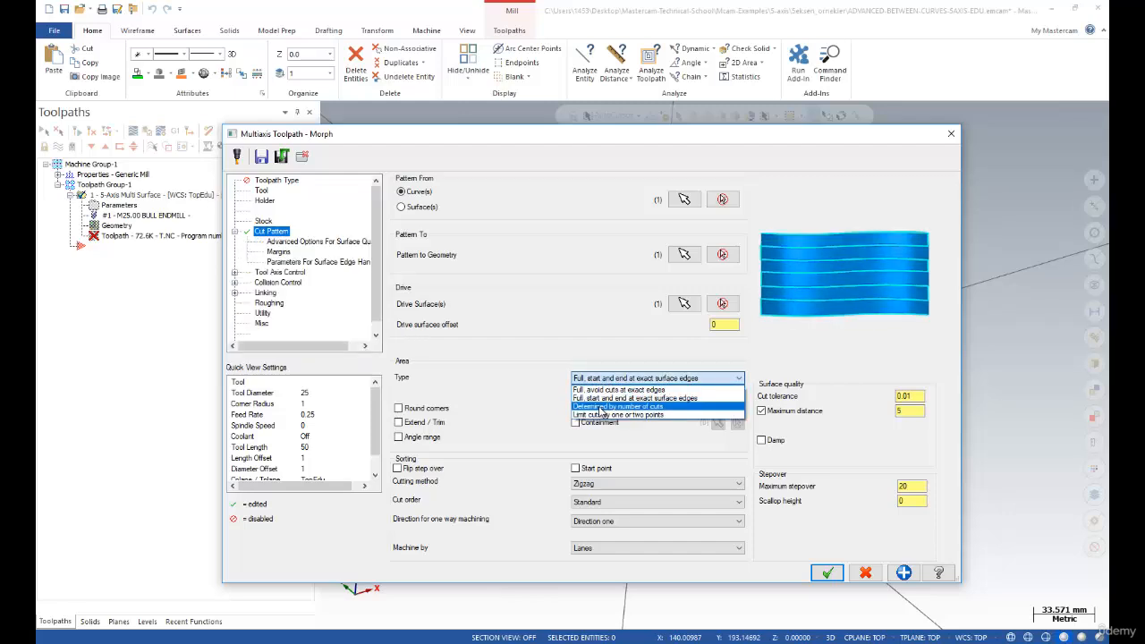
left_click(600, 413)
left_click(606, 378)
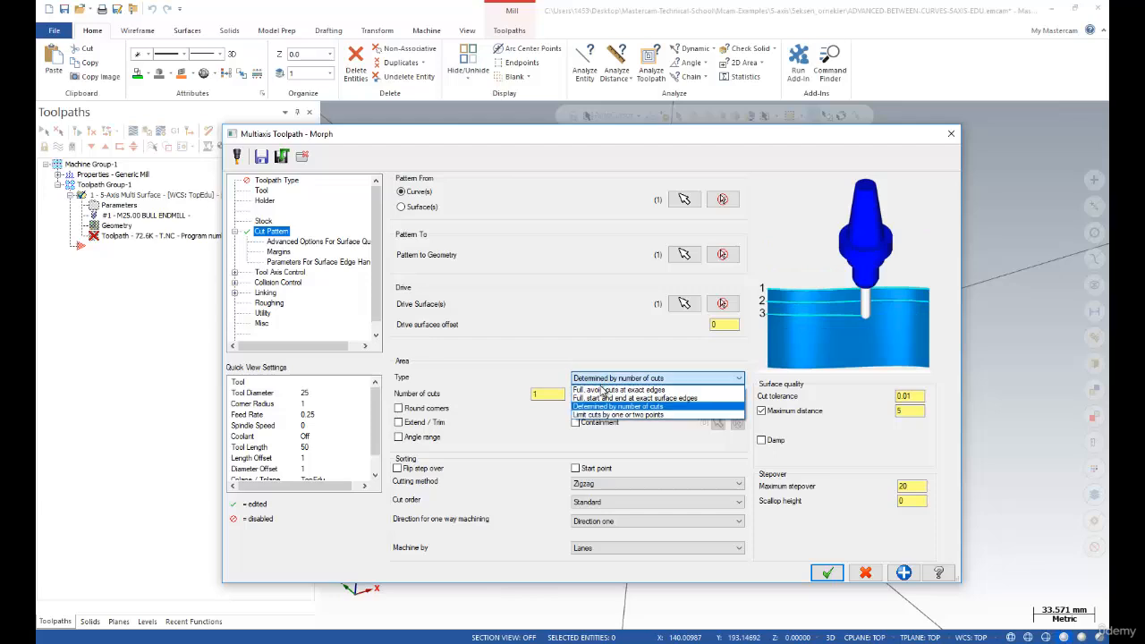
left_click(598, 416)
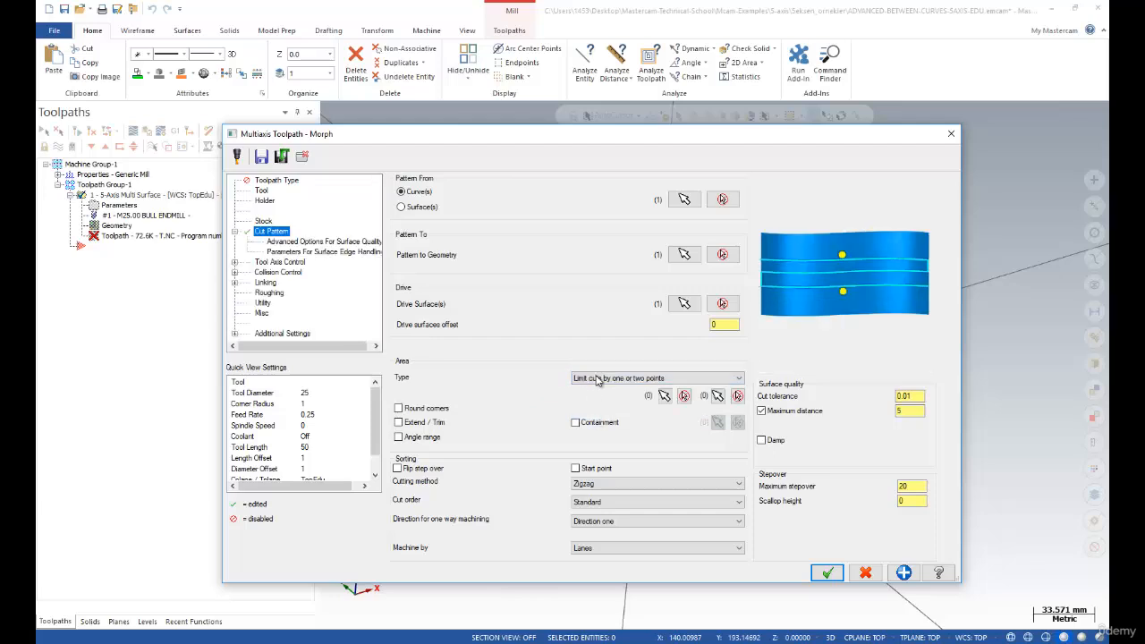
left_click(599, 379)
left_click(598, 398)
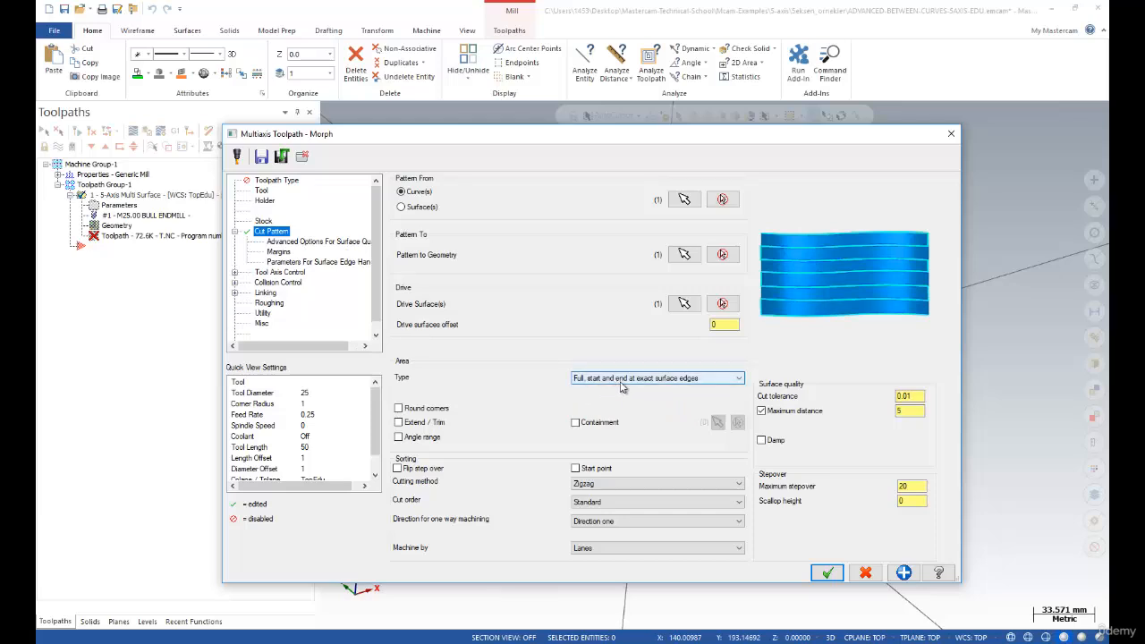
left_click(696, 385)
left_click(663, 398)
left_click(666, 385)
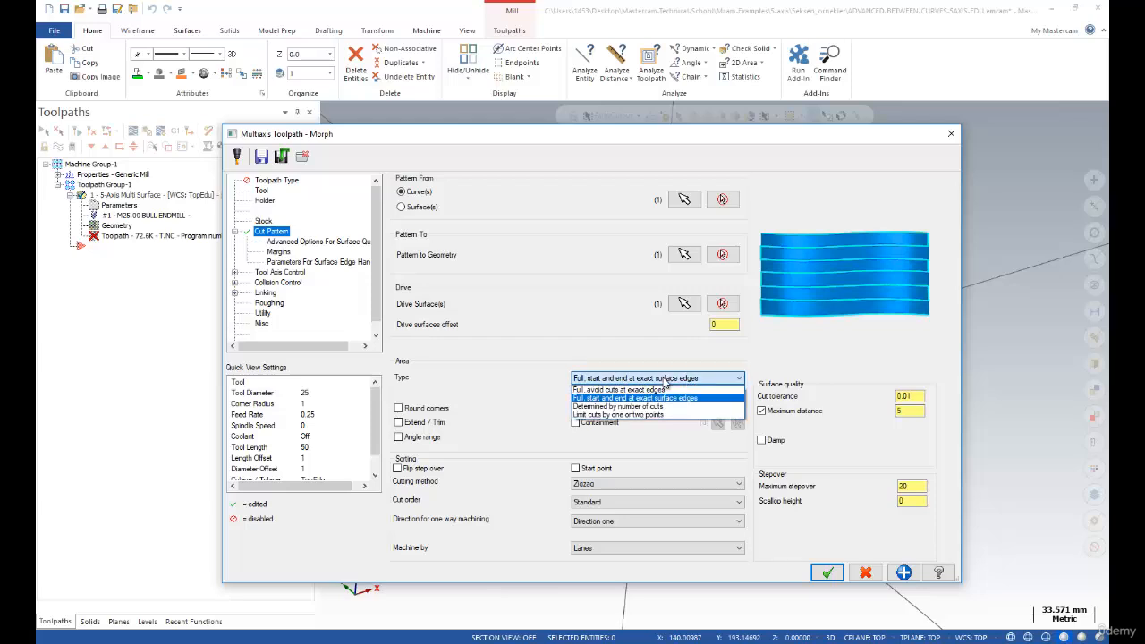
left_click(656, 392)
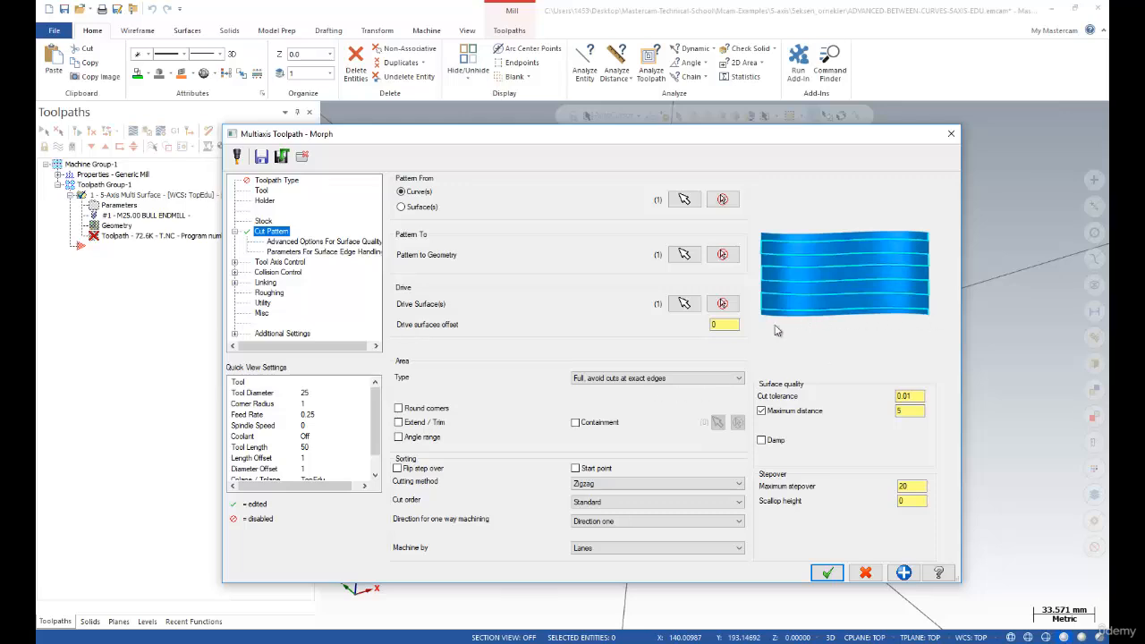
left_click(657, 378)
left_click(631, 407)
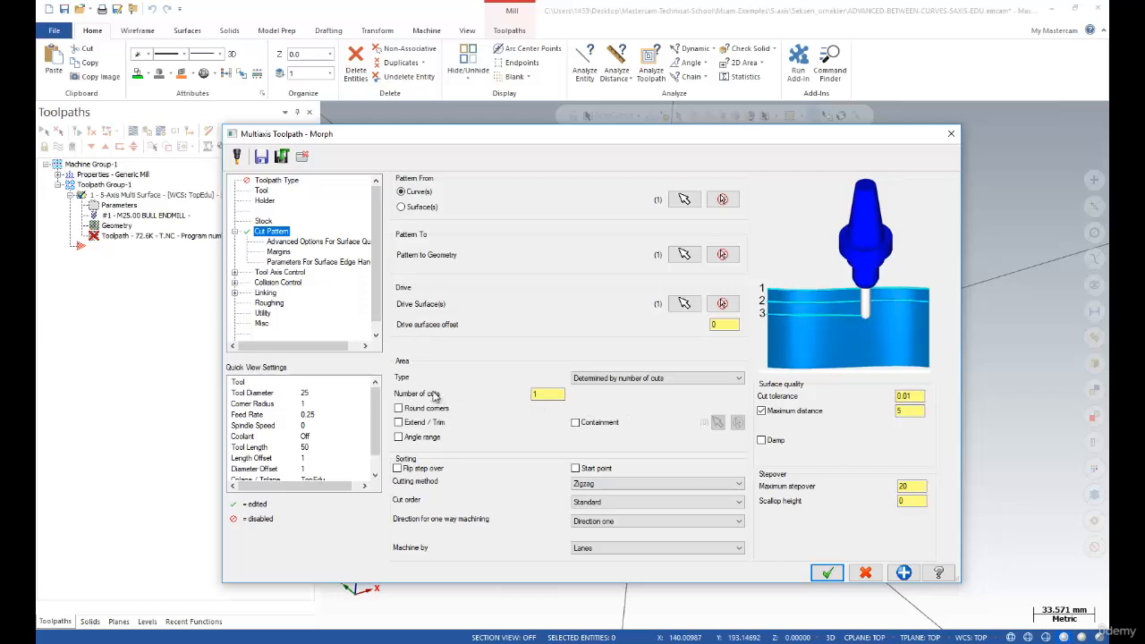
left_click(627, 380)
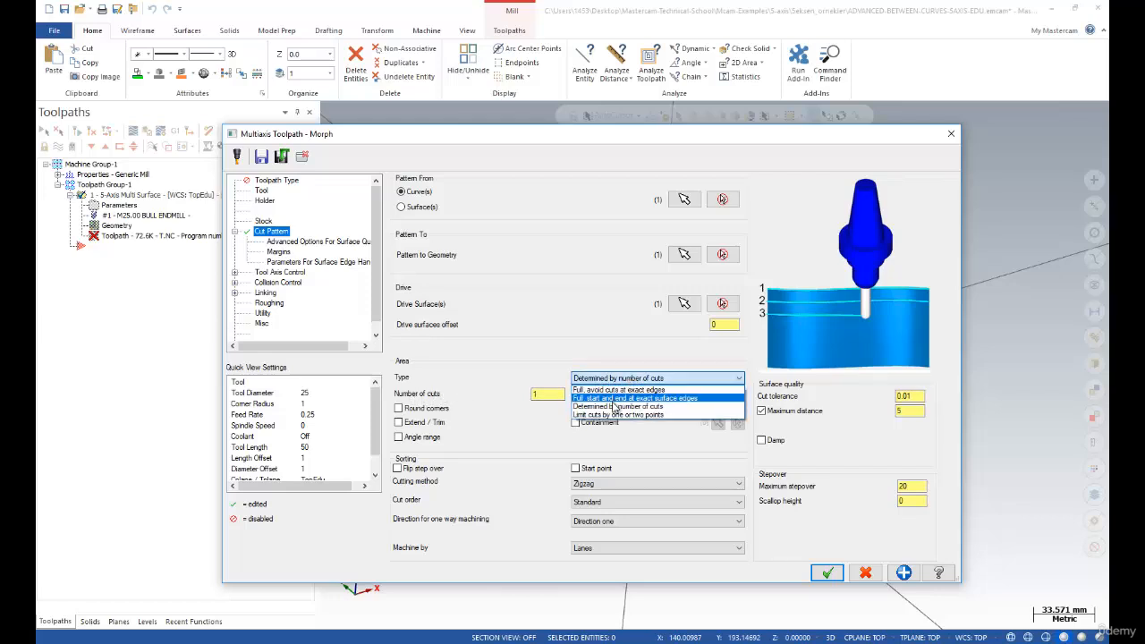
left_click(606, 415)
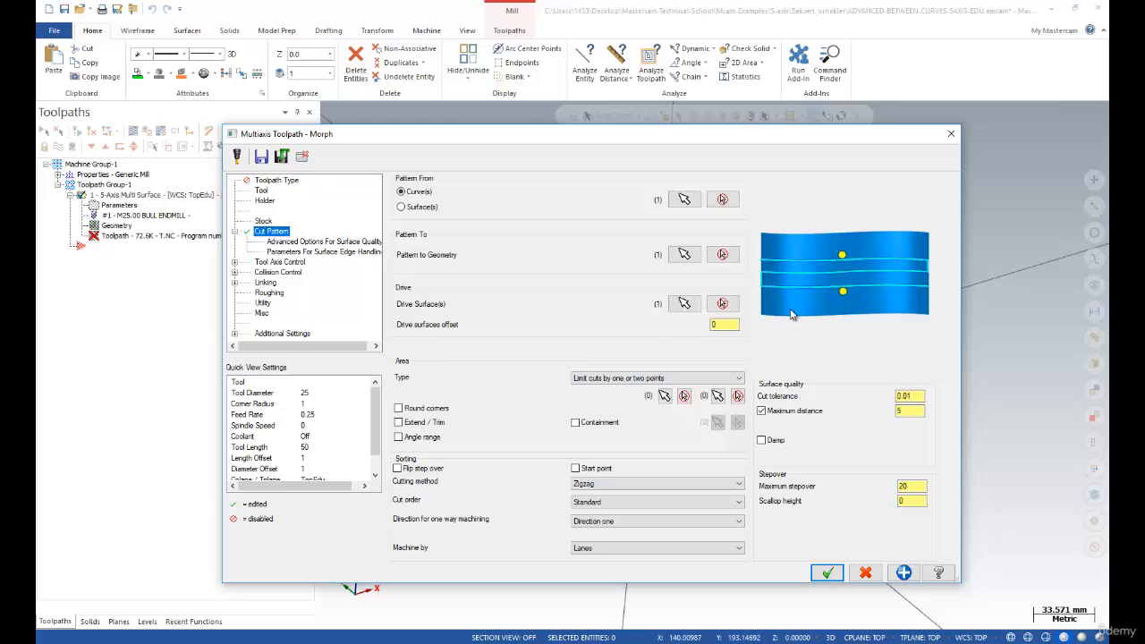
left_click(625, 378)
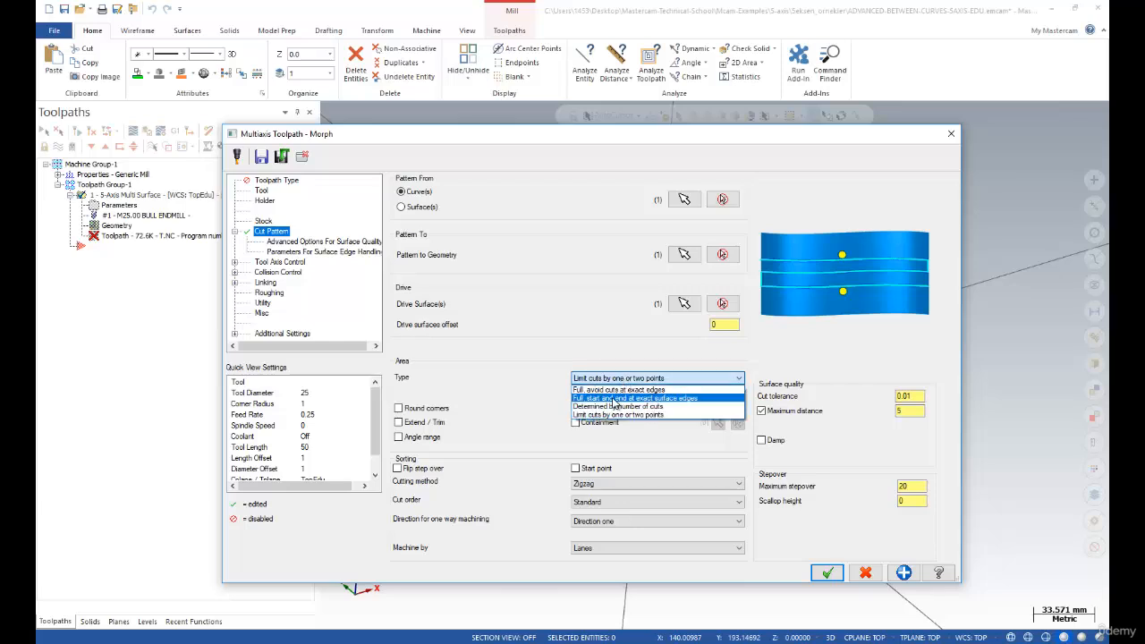
left_click(615, 399)
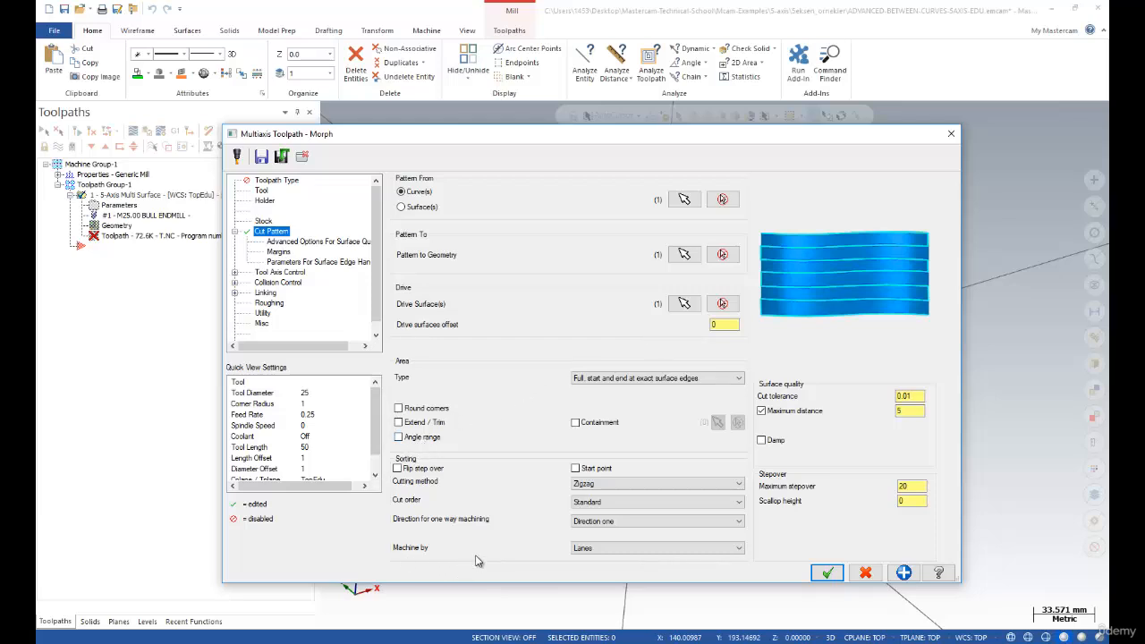
left_click(599, 484)
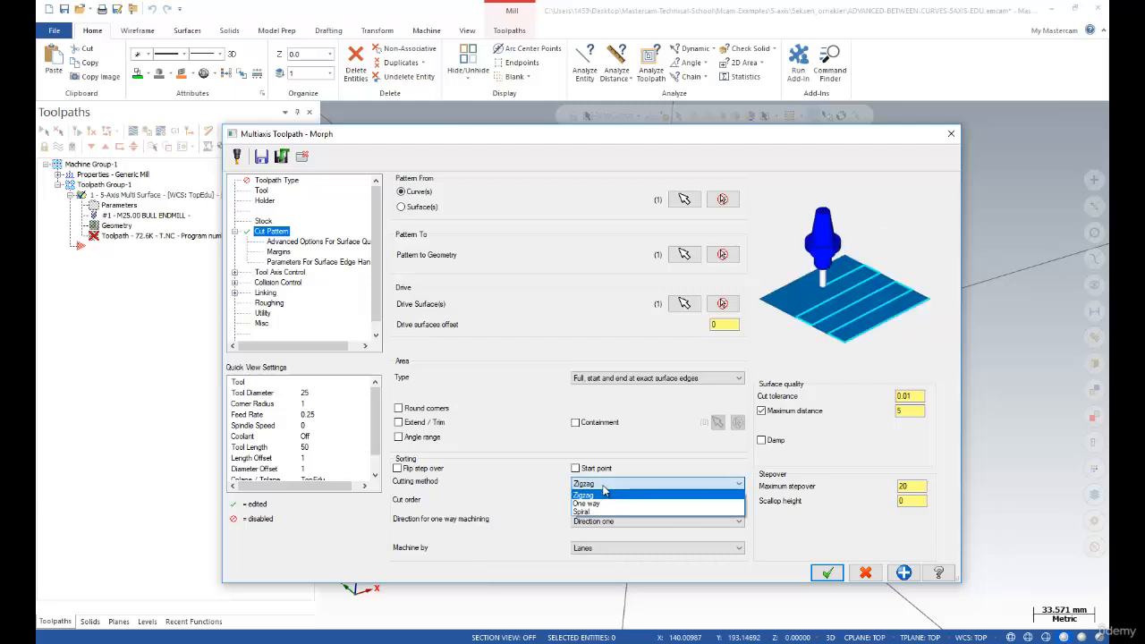
left_click(598, 504)
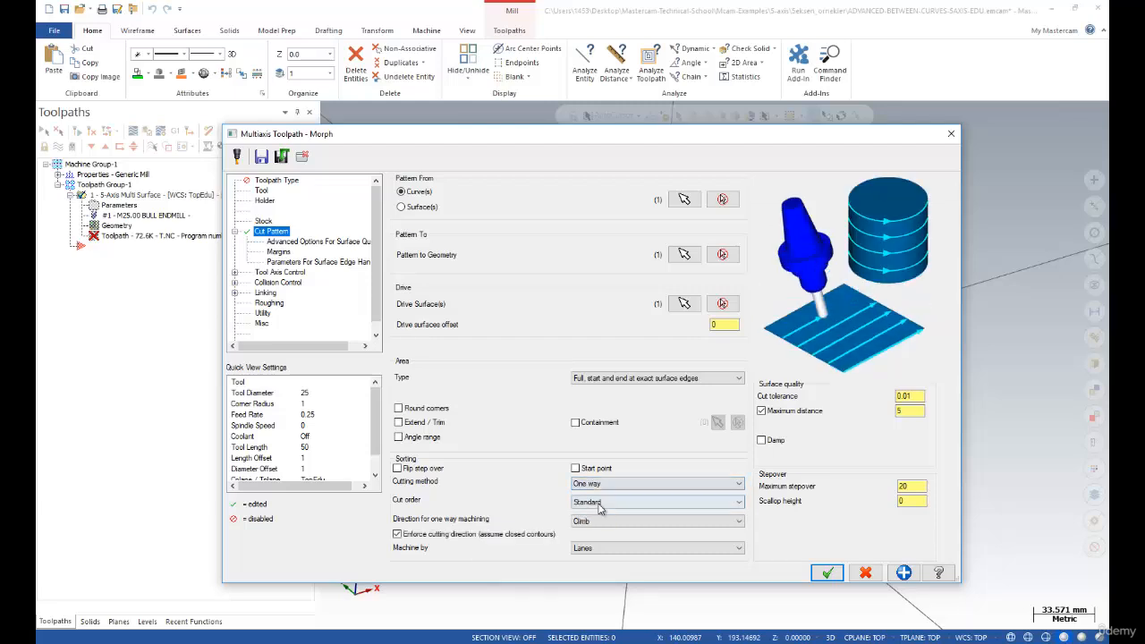
left_click(602, 484)
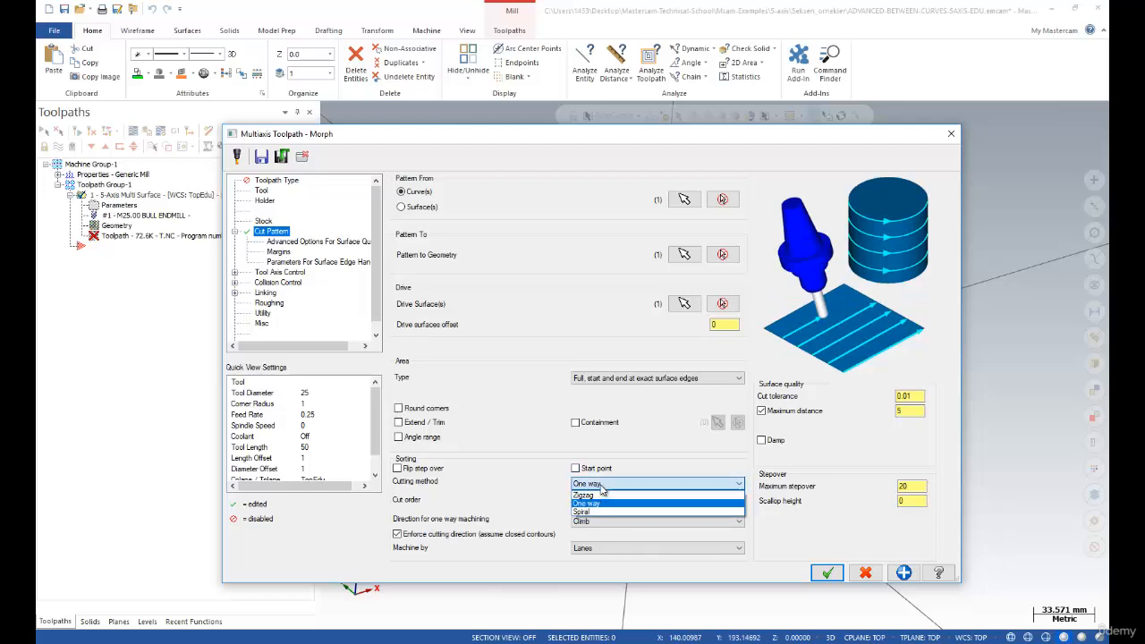
left_click(601, 512)
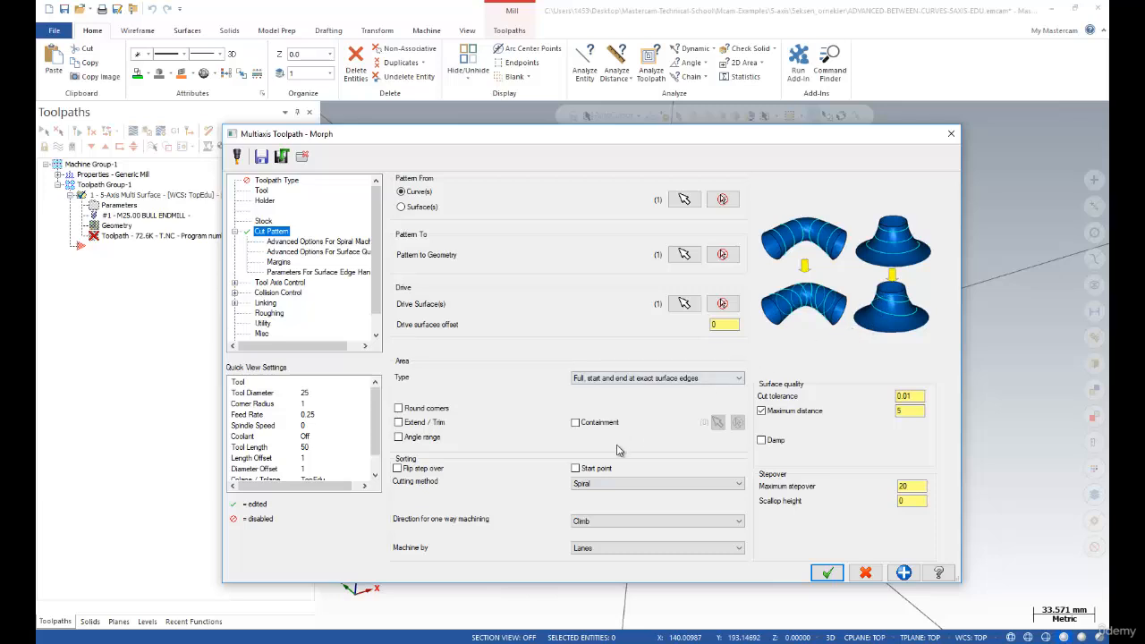
left_click(596, 486)
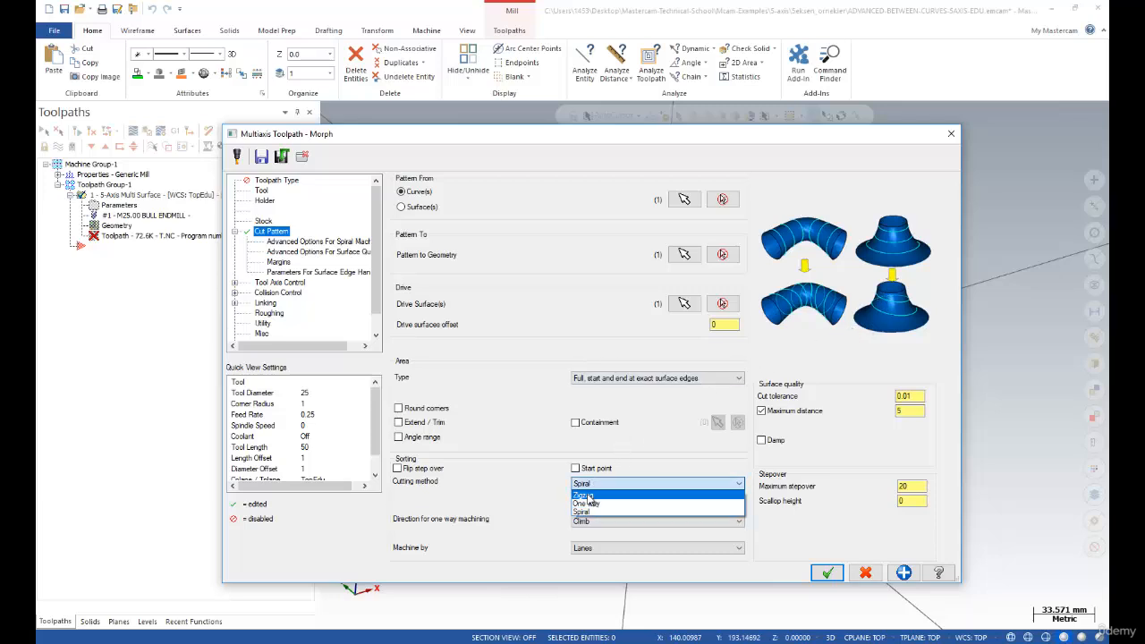
left_click(590, 497)
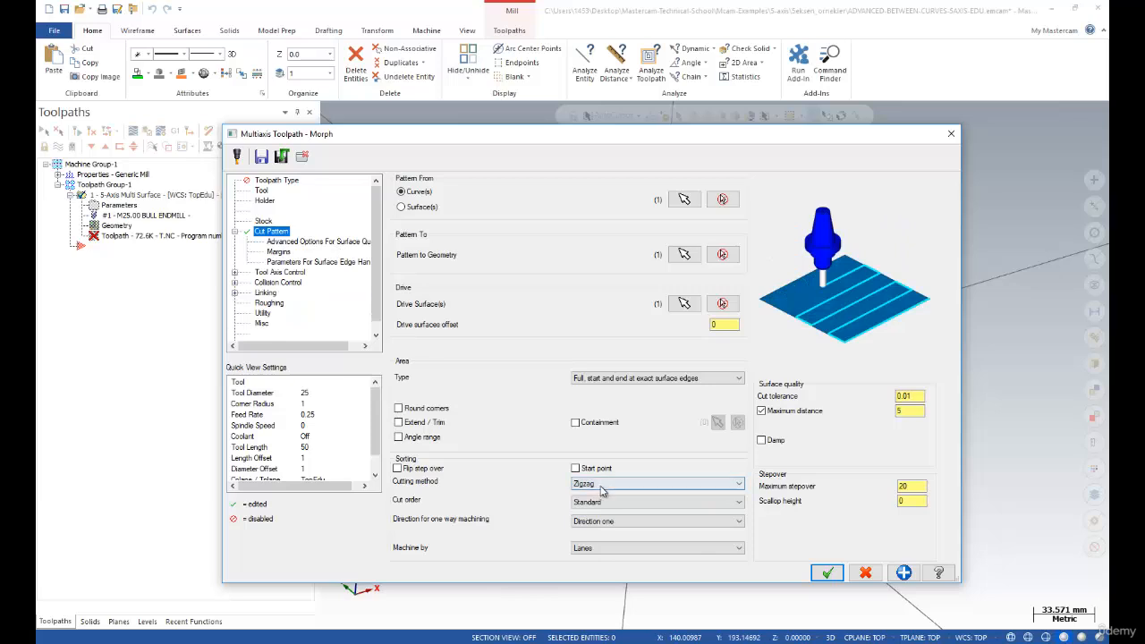
left_click(599, 488)
left_click(597, 511)
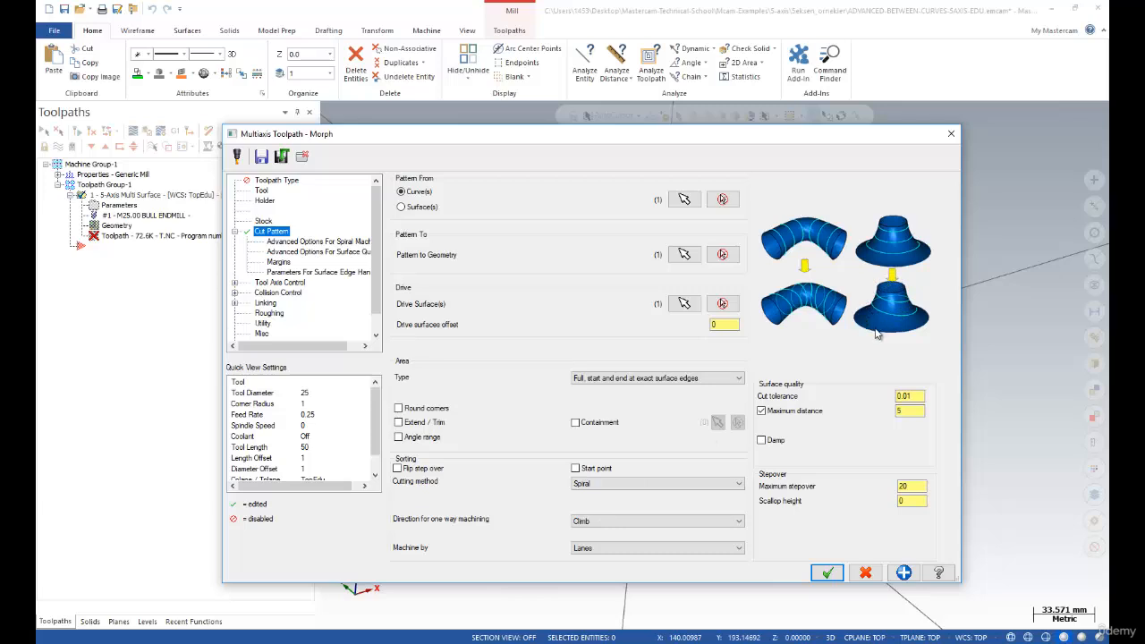
left_click(601, 484)
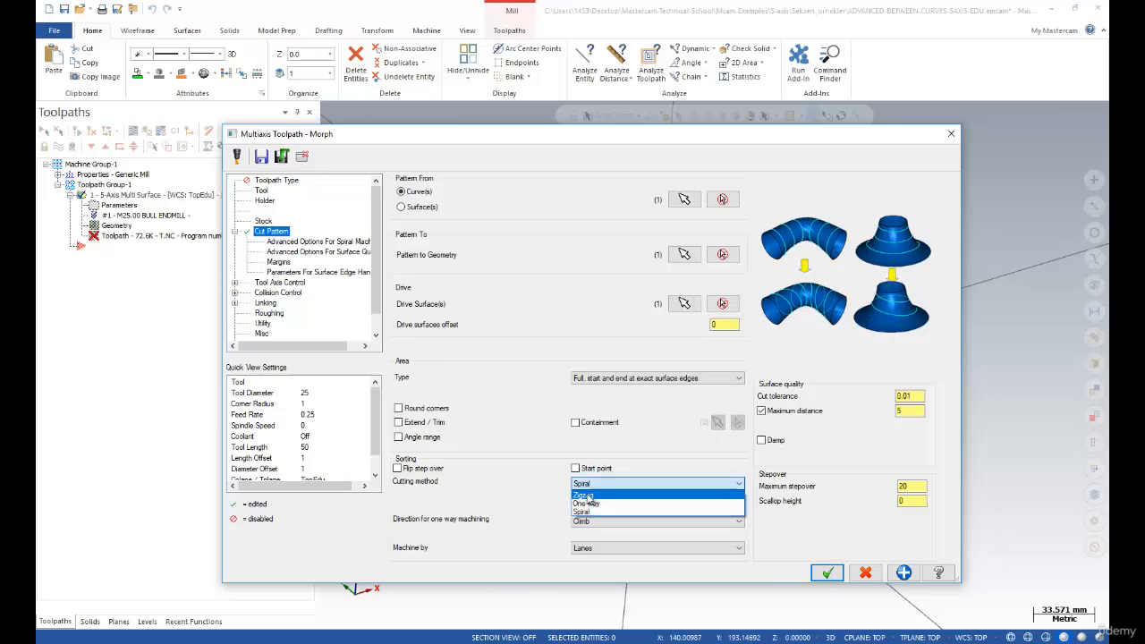
left_click(588, 500)
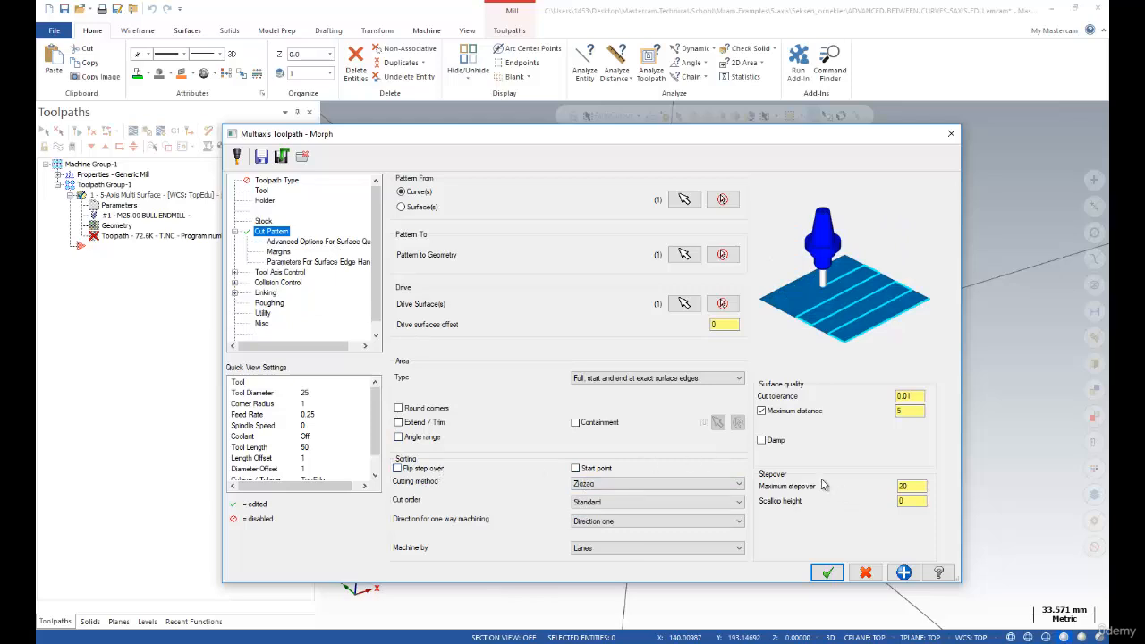
left_click(919, 486)
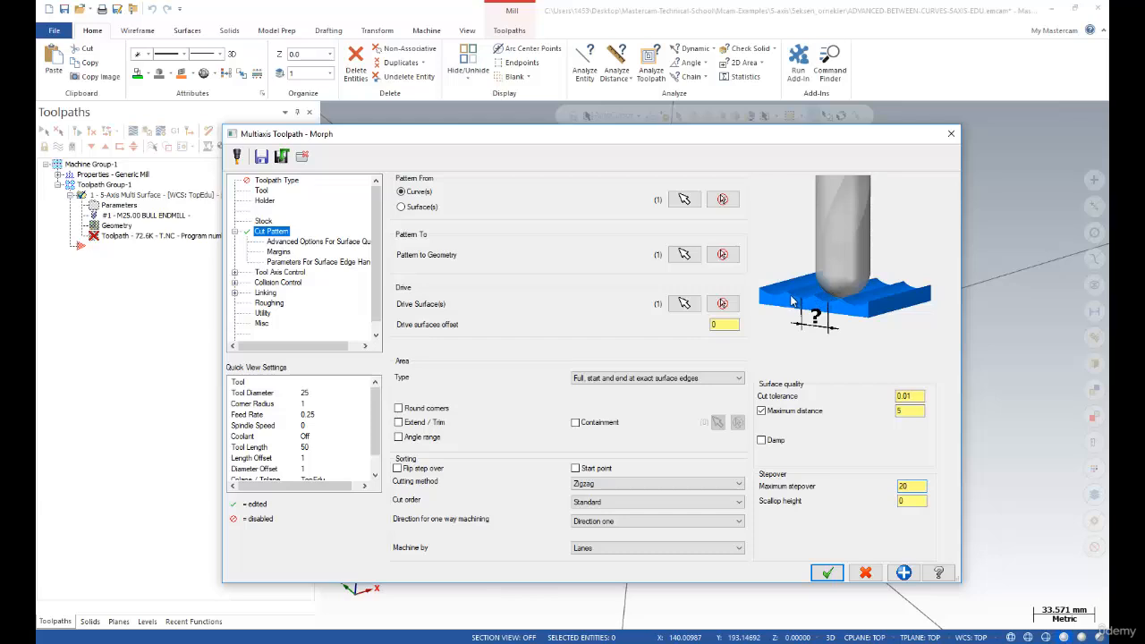
left_click(908, 501)
double_click(908, 501)
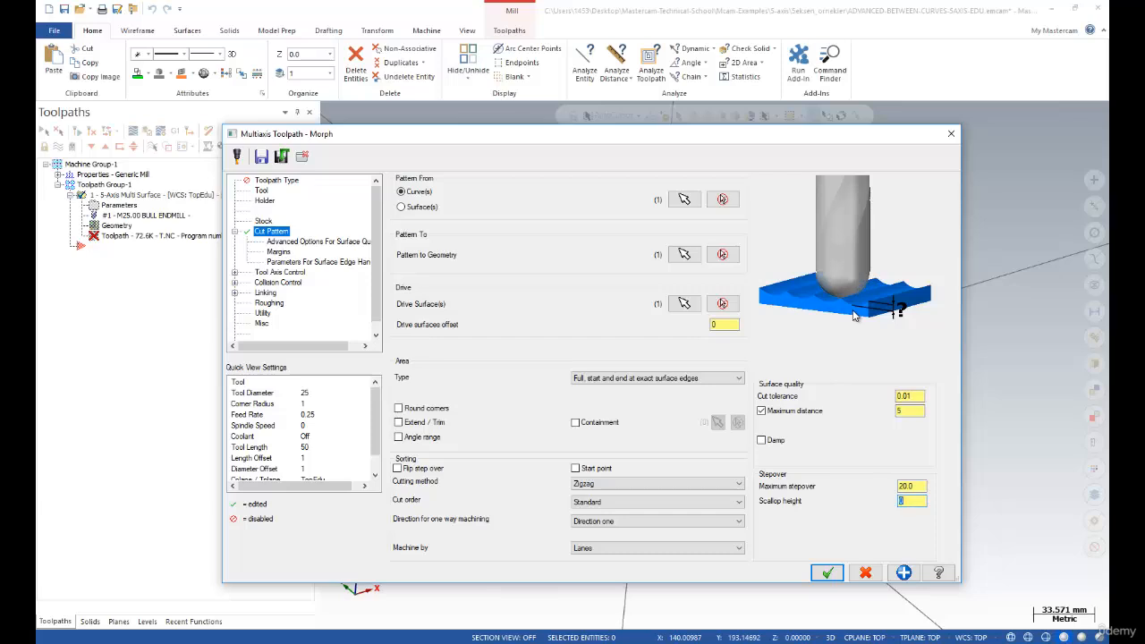
left_click(918, 490)
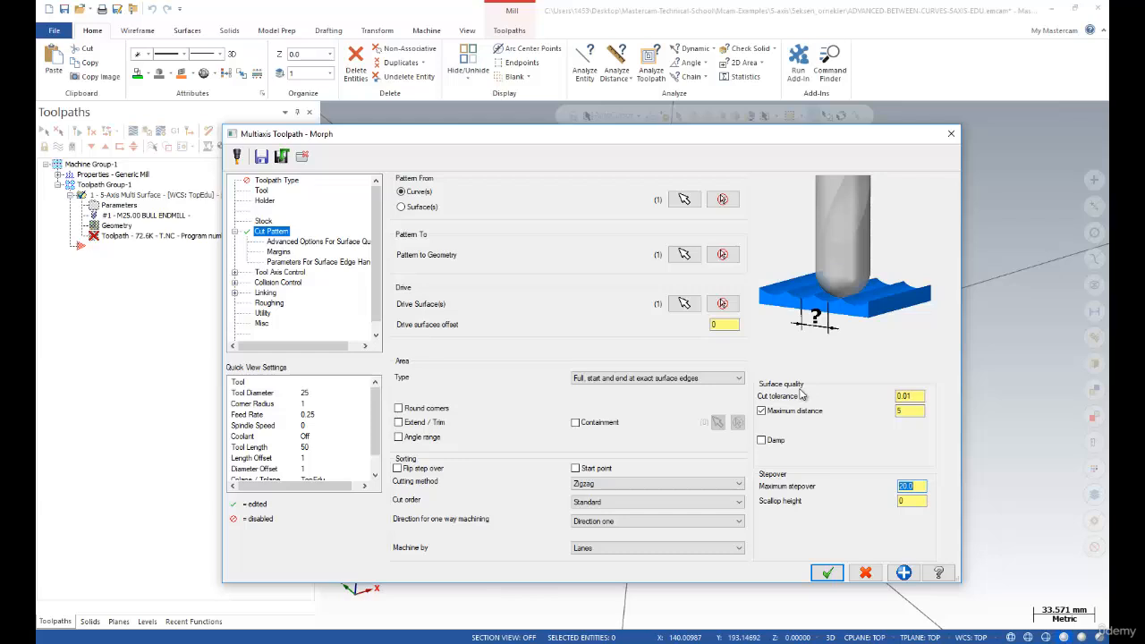
left_click(914, 396)
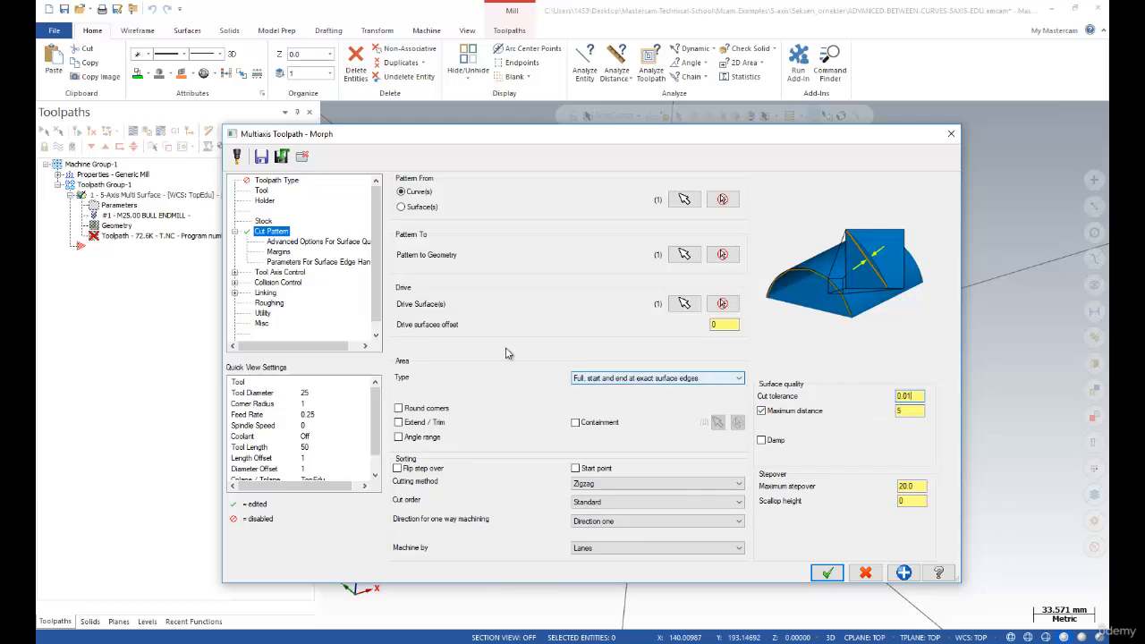
left_click(278, 181)
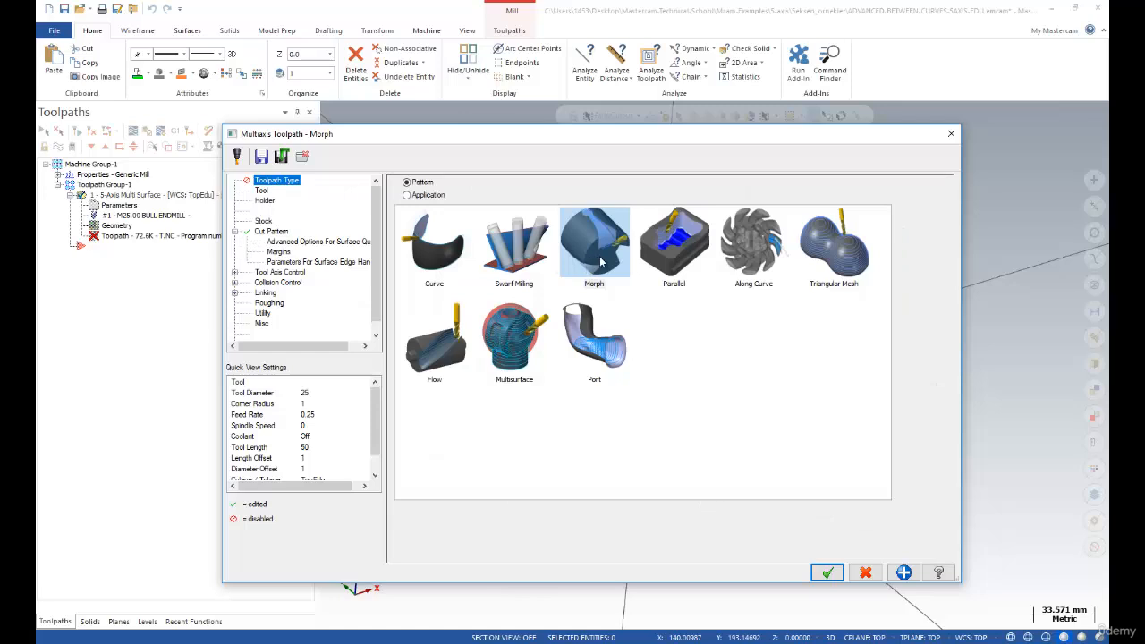
left_click(274, 232)
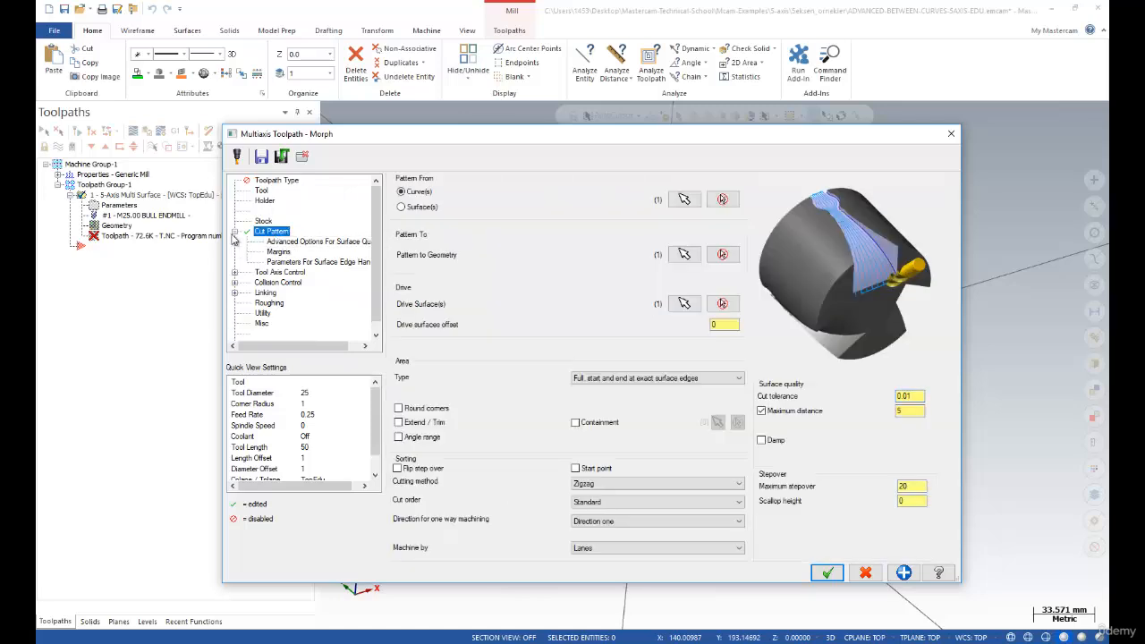
left_click(234, 232)
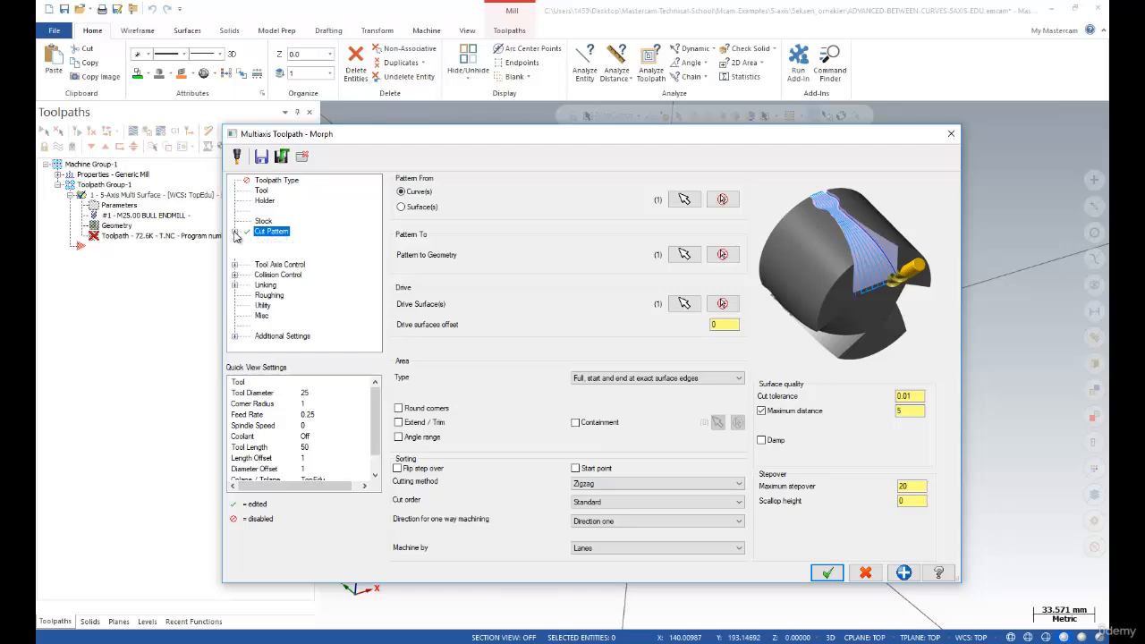
left_click(237, 233)
left_click(301, 243)
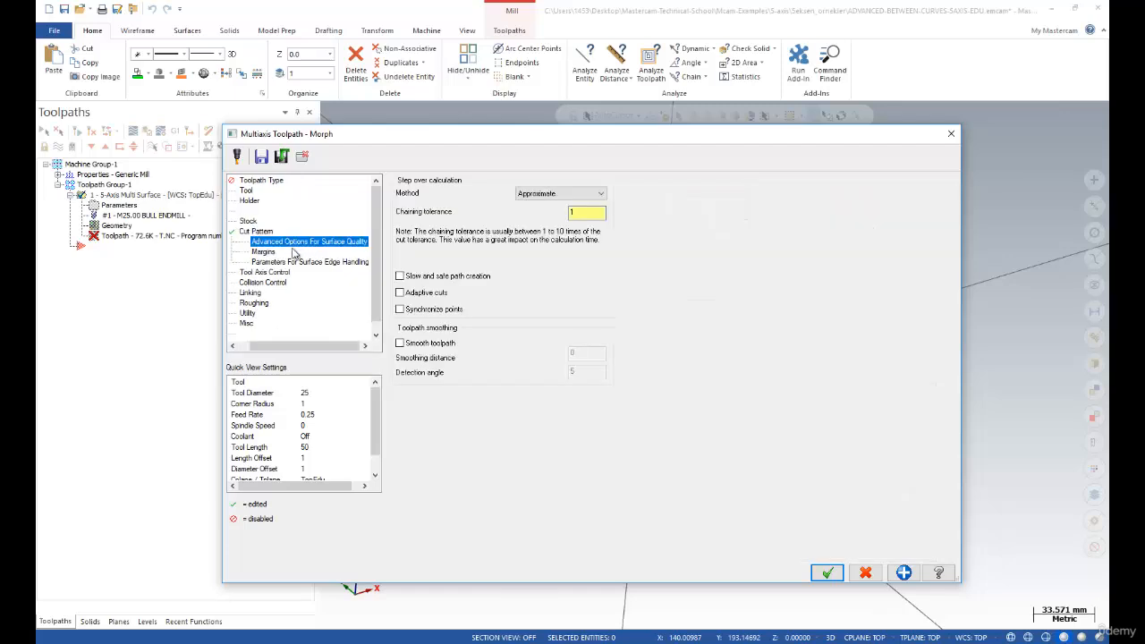
left_click(264, 253)
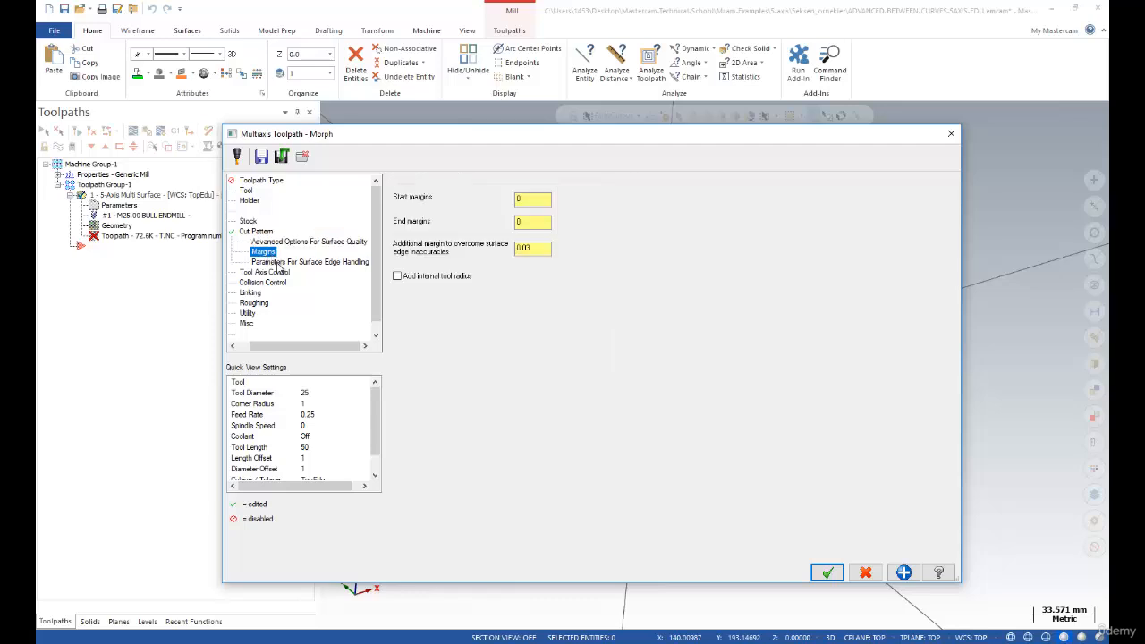
left_click(281, 265)
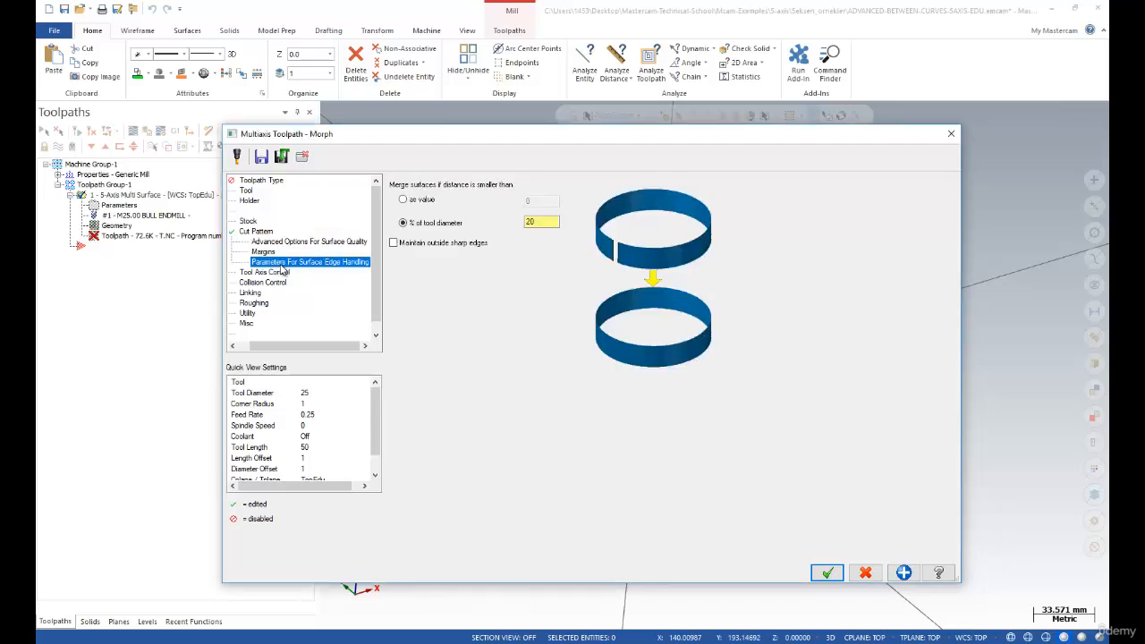
left_click(279, 241)
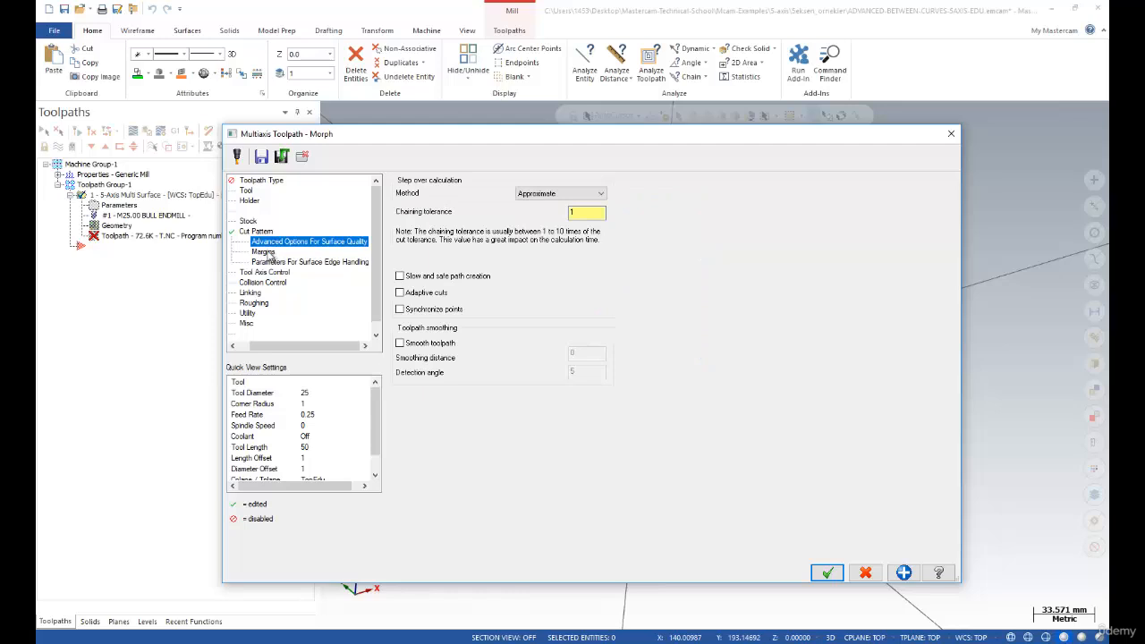
left_click(270, 253)
left_click(272, 243)
left_click(269, 262)
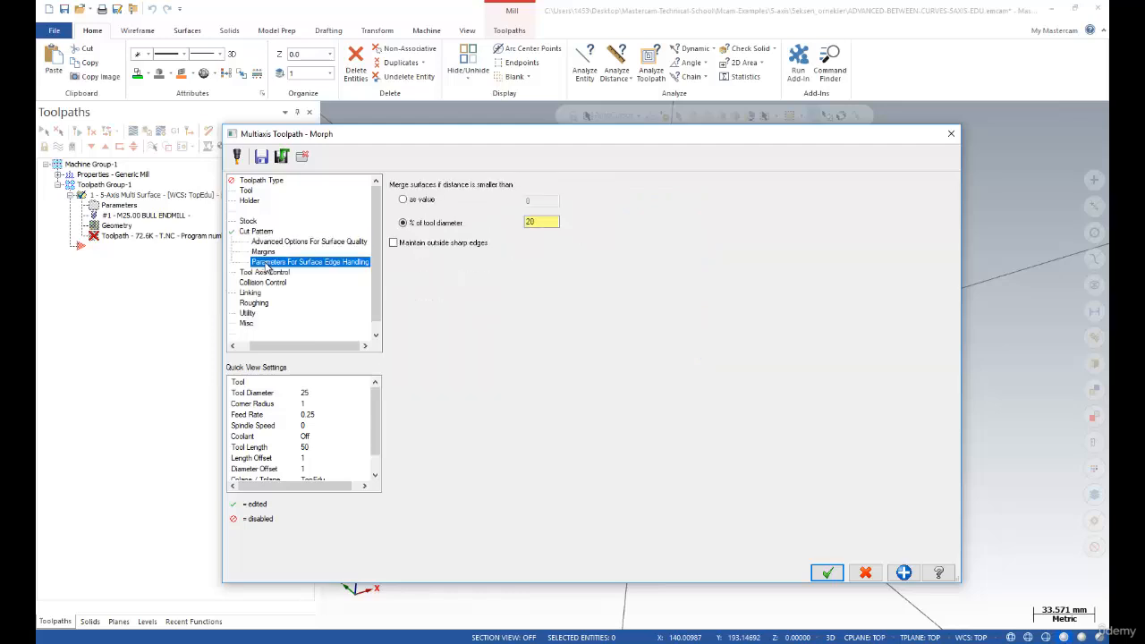
left_click(256, 233)
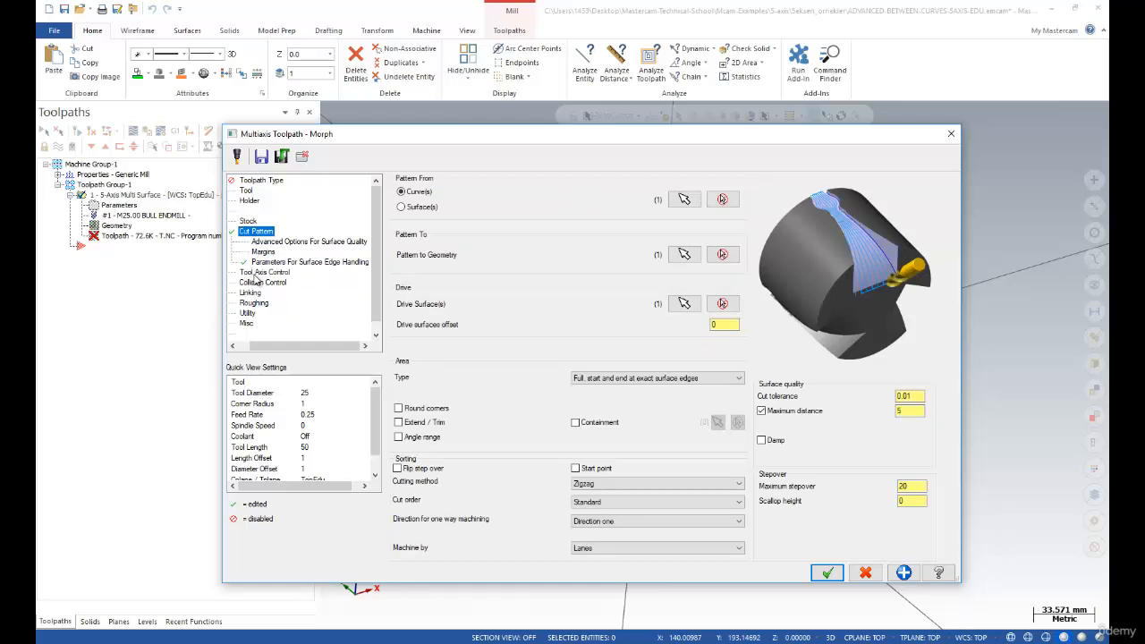
Show Tool Axis Control: 5 Axis output, Surface with tilt, angle step 3, lead and tilt 0
left_click(254, 273)
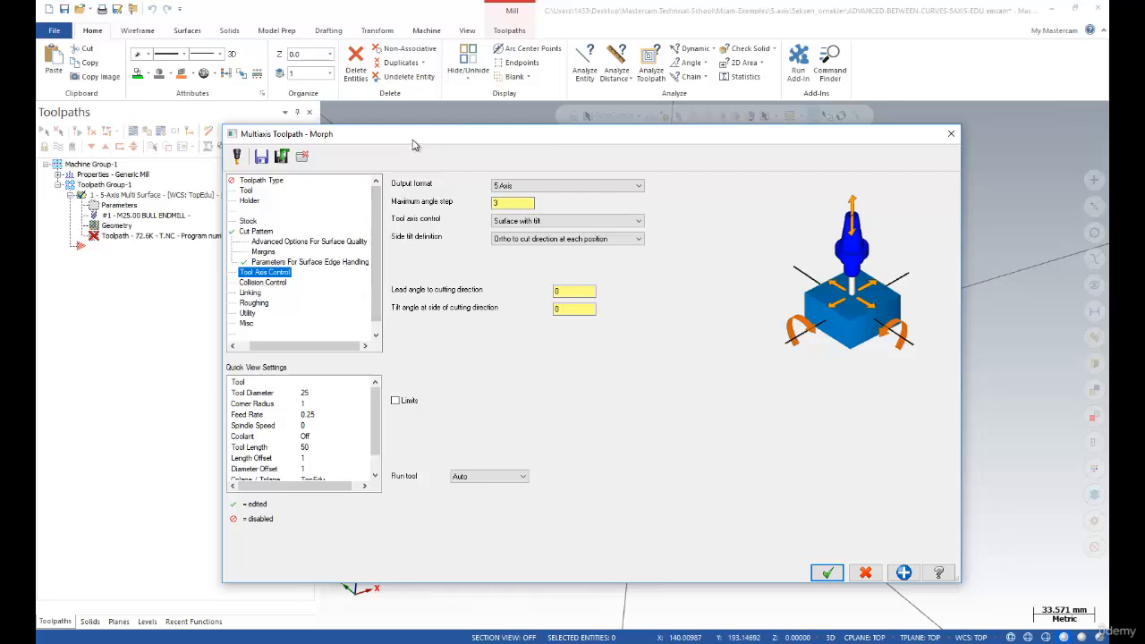
left_click_drag(407, 135, 402, 115)
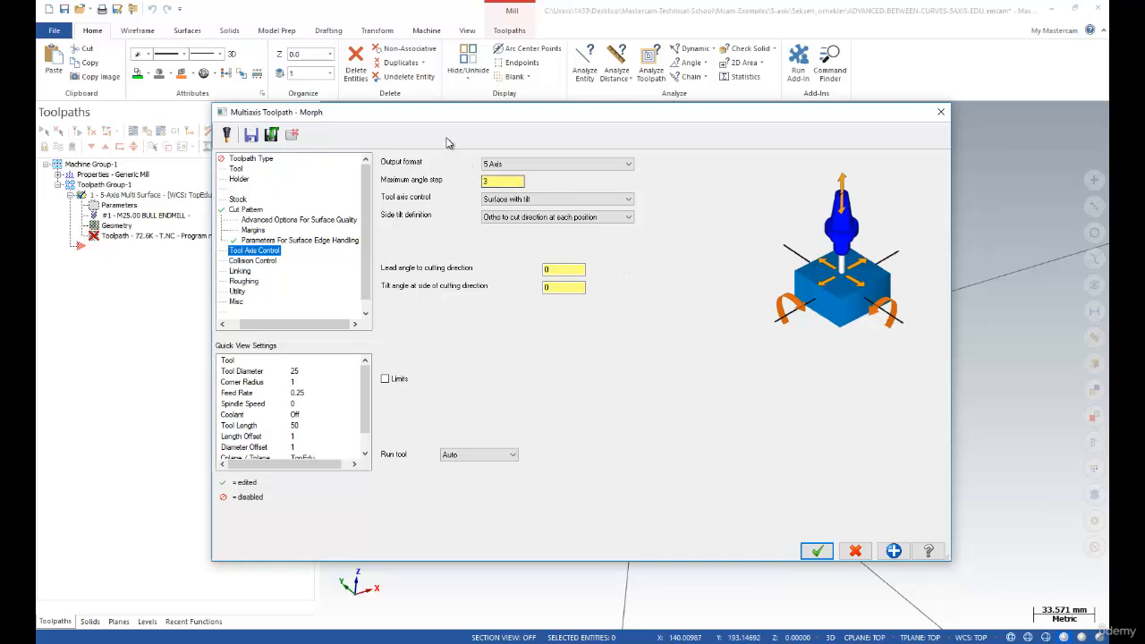
left_click_drag(440, 115, 468, 112)
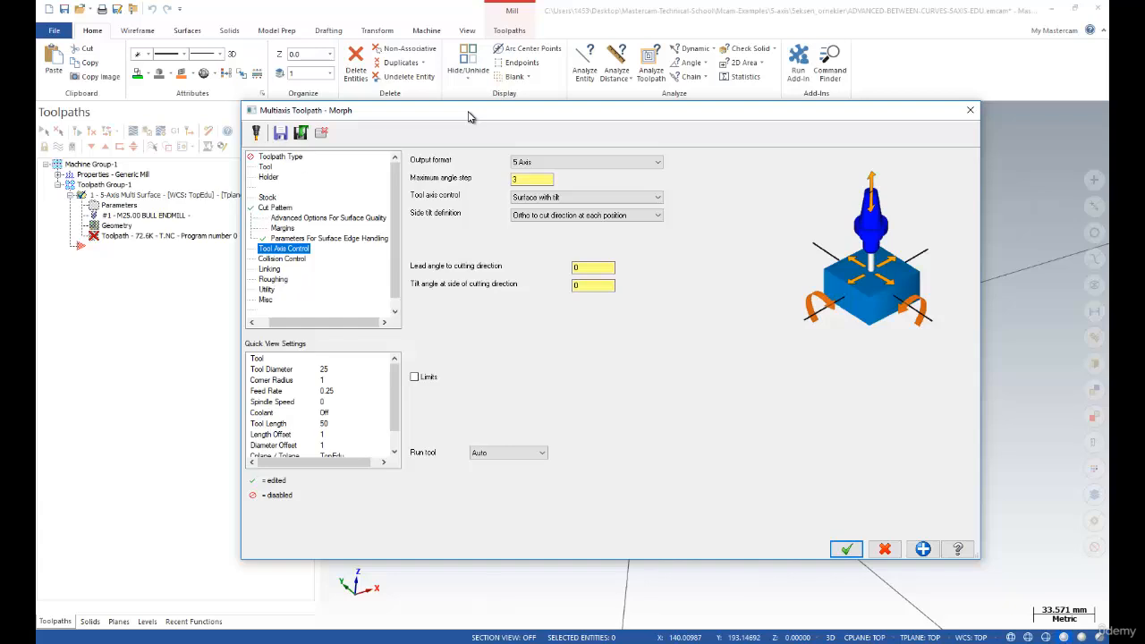
left_click_drag(470, 117, 447, 132)
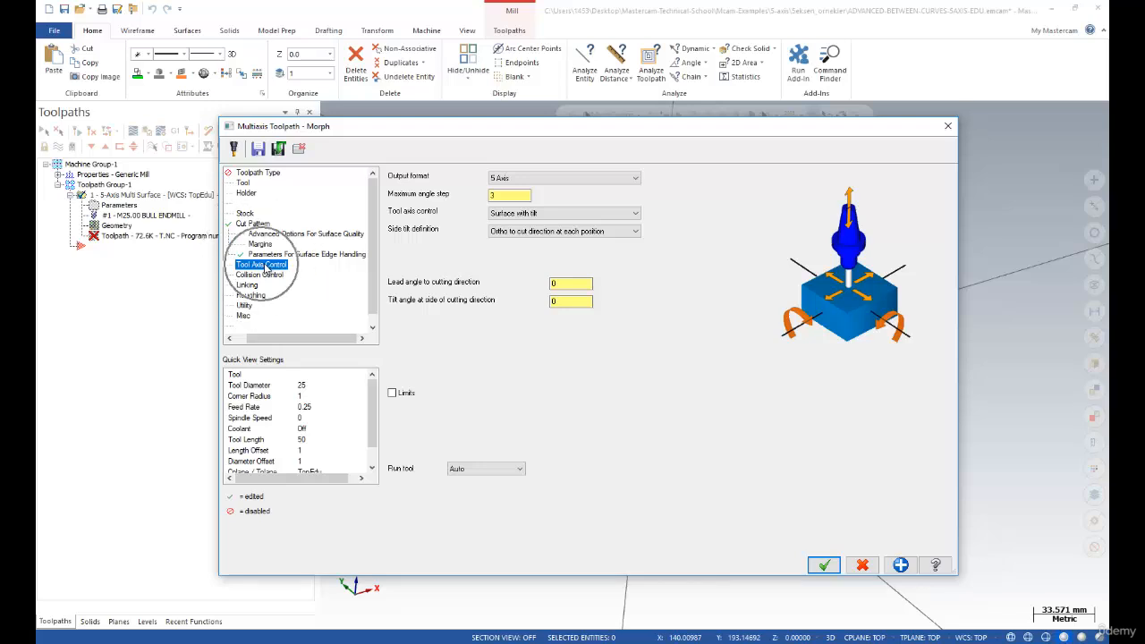
left_click(529, 179)
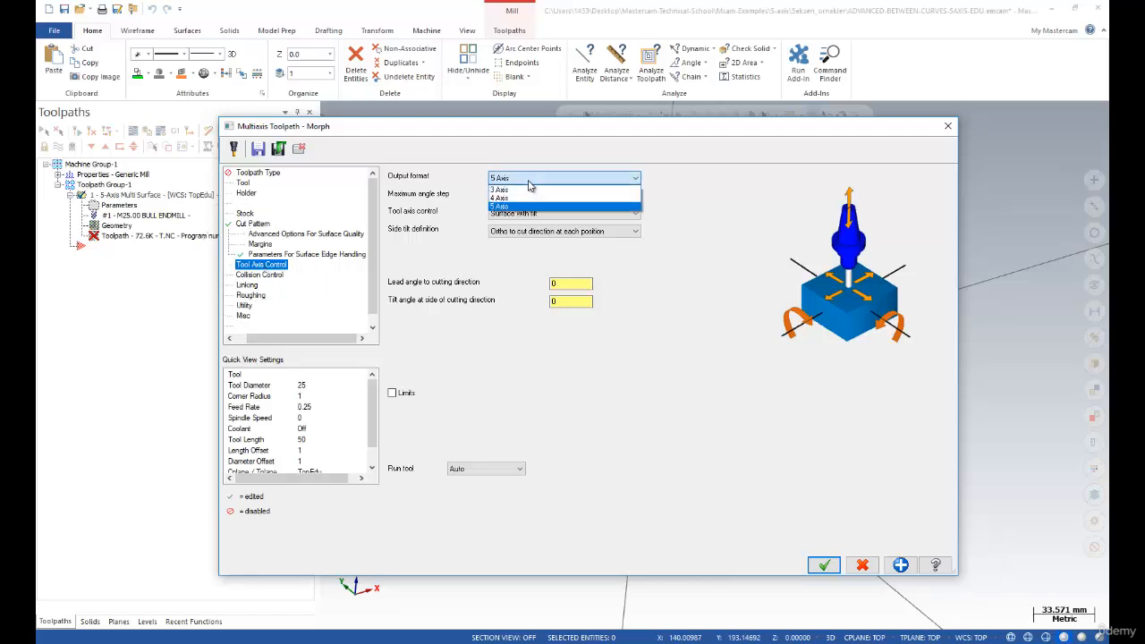
left_click(501, 190)
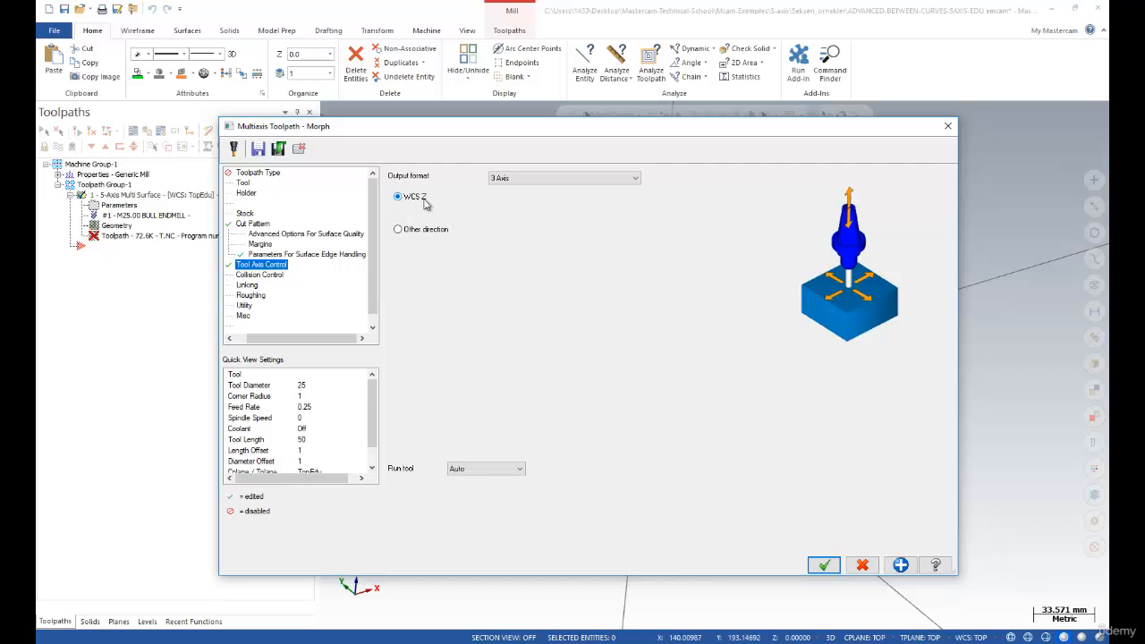
left_click(513, 180)
left_click(512, 197)
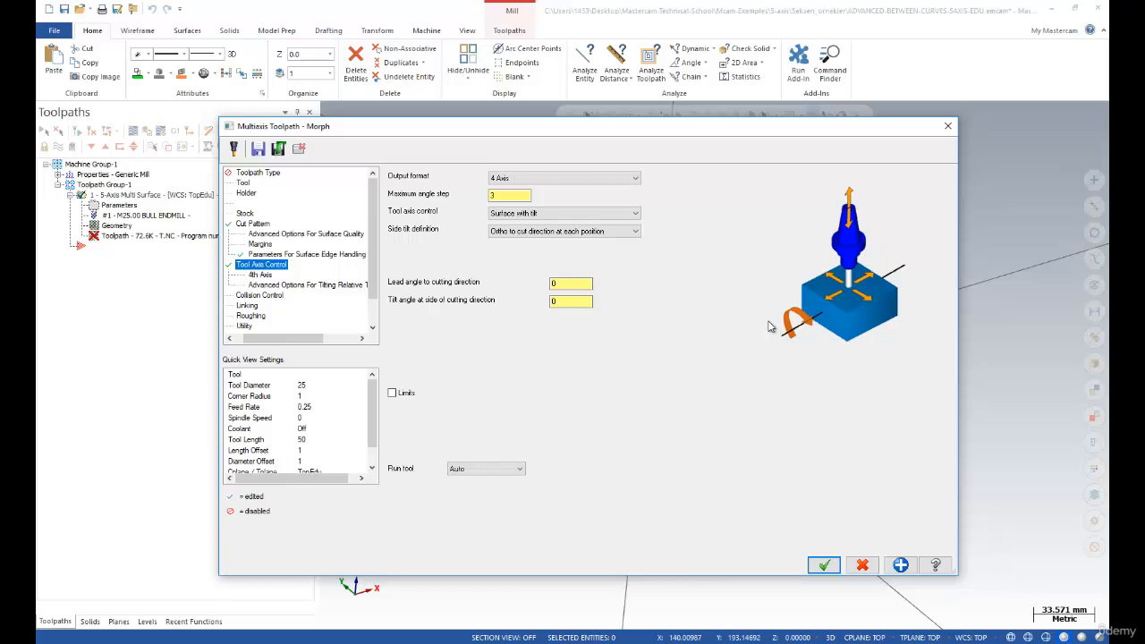
left_click(533, 181)
left_click(509, 210)
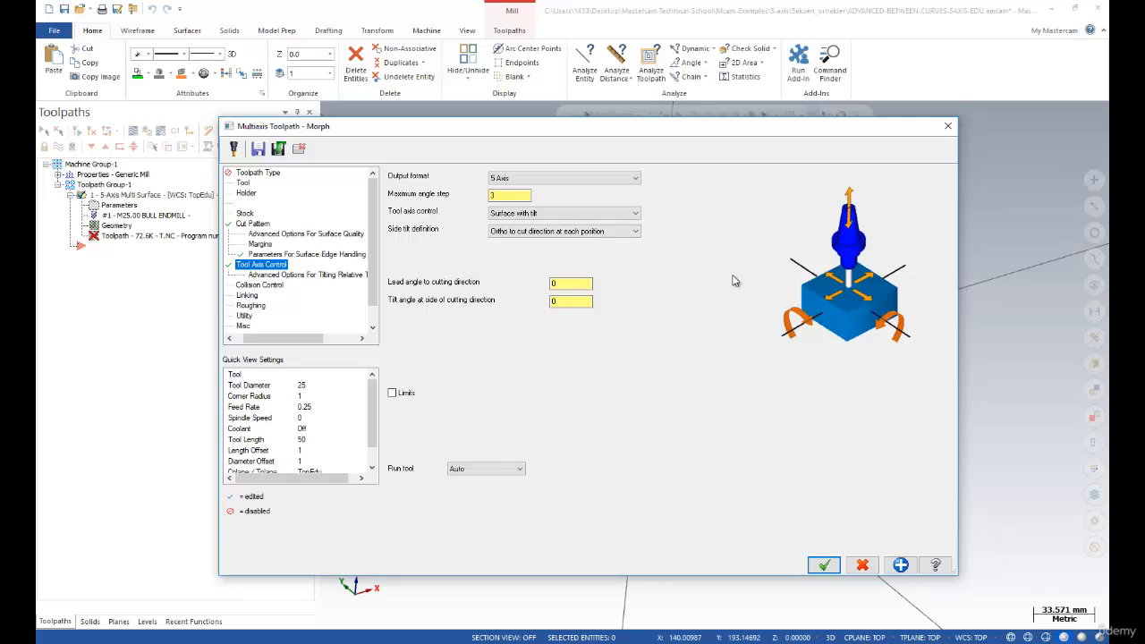
Enter 2 in the Maximum angle step field of Tool Axis Control
left_click(515, 194)
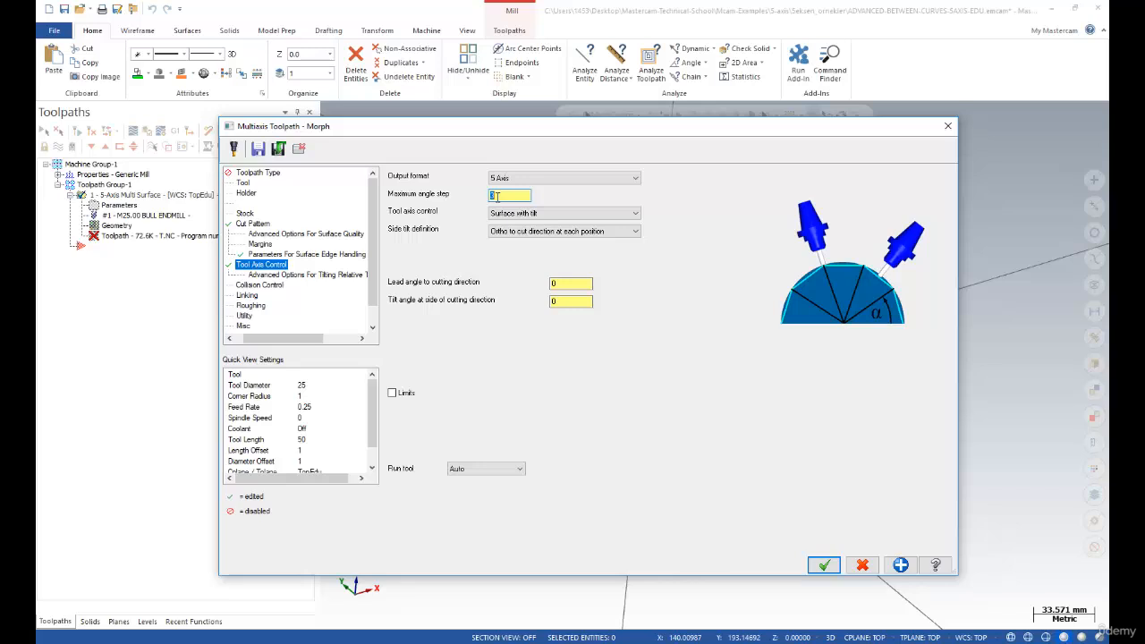
type("2")
left_click(554, 215)
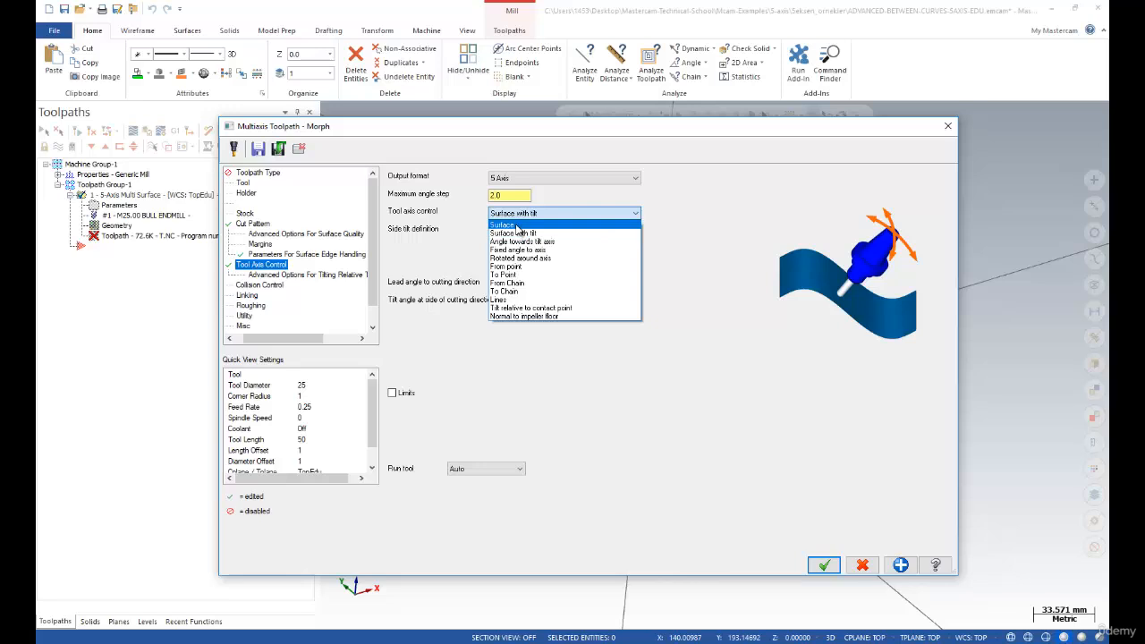
left_click(516, 227)
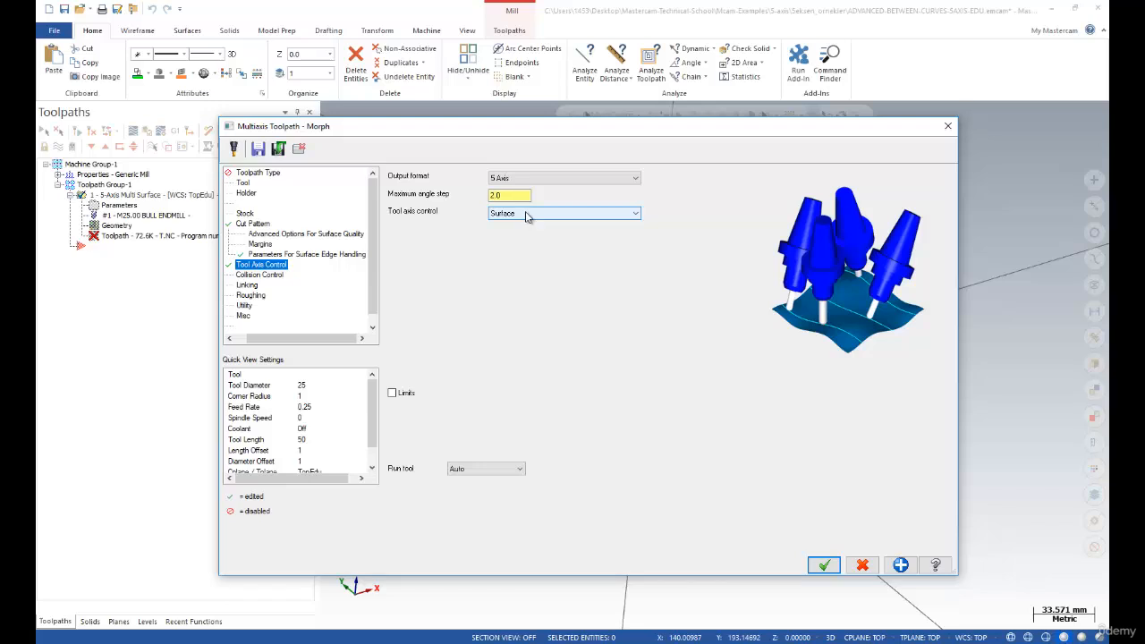
left_click(526, 214)
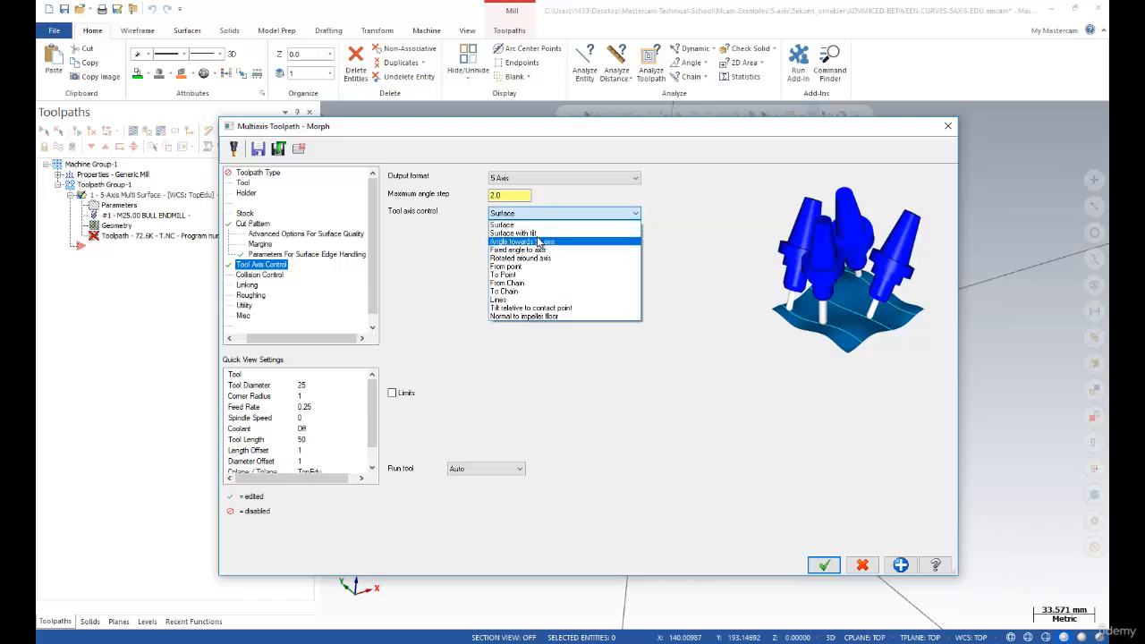
left_click(533, 233)
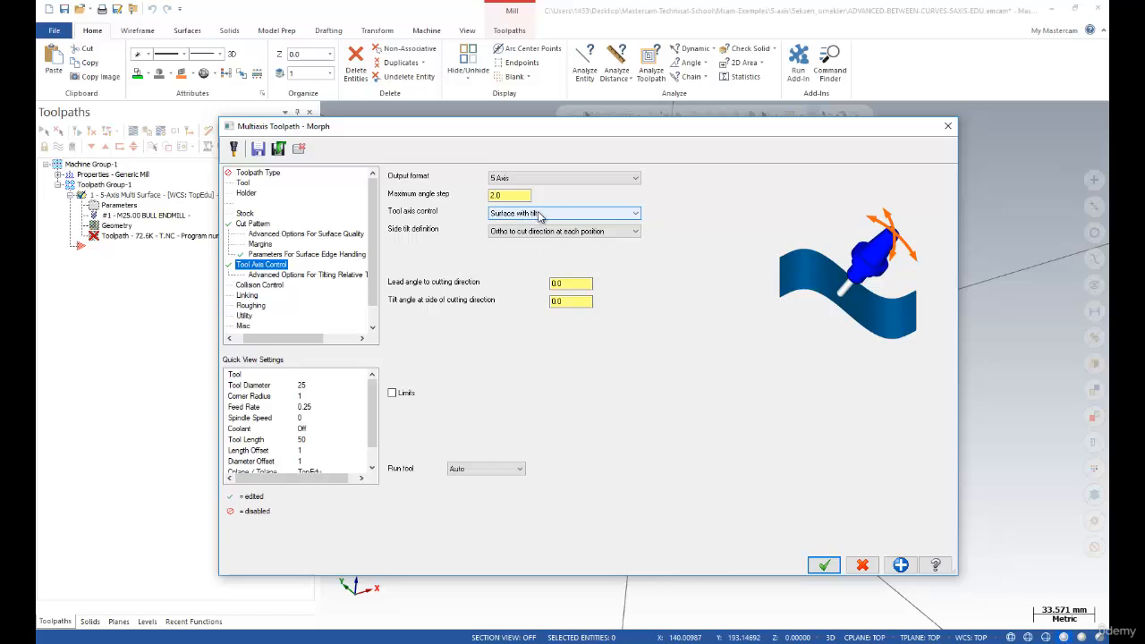
Leave side tilt unchanged and switch tool axis control from Surface with tilt to Surface
left_click(596, 231)
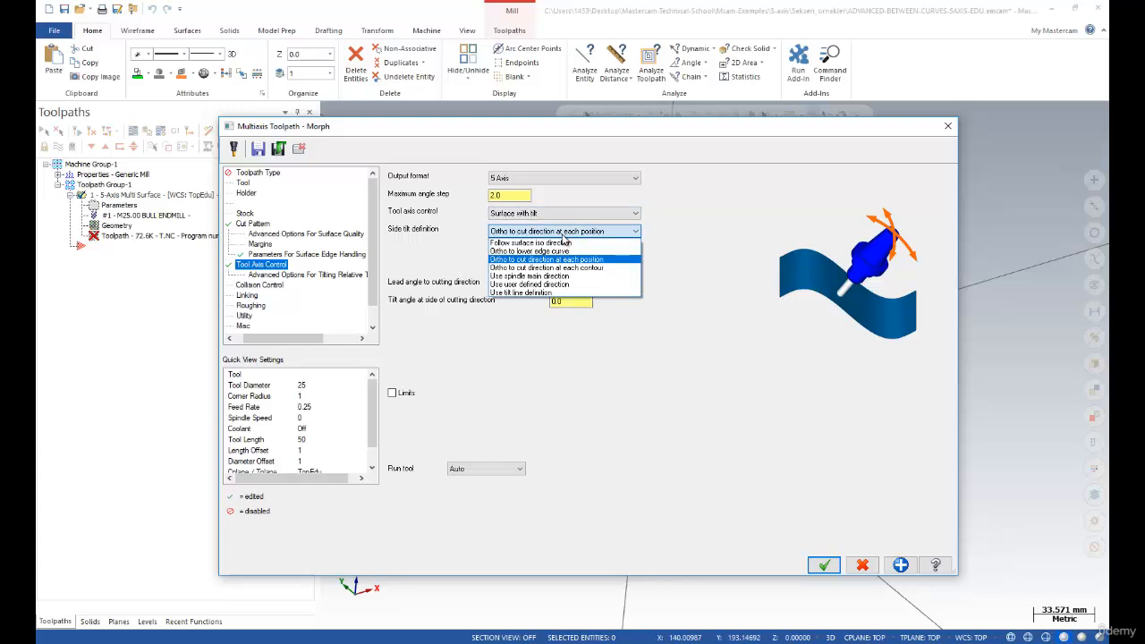
left_click(564, 237)
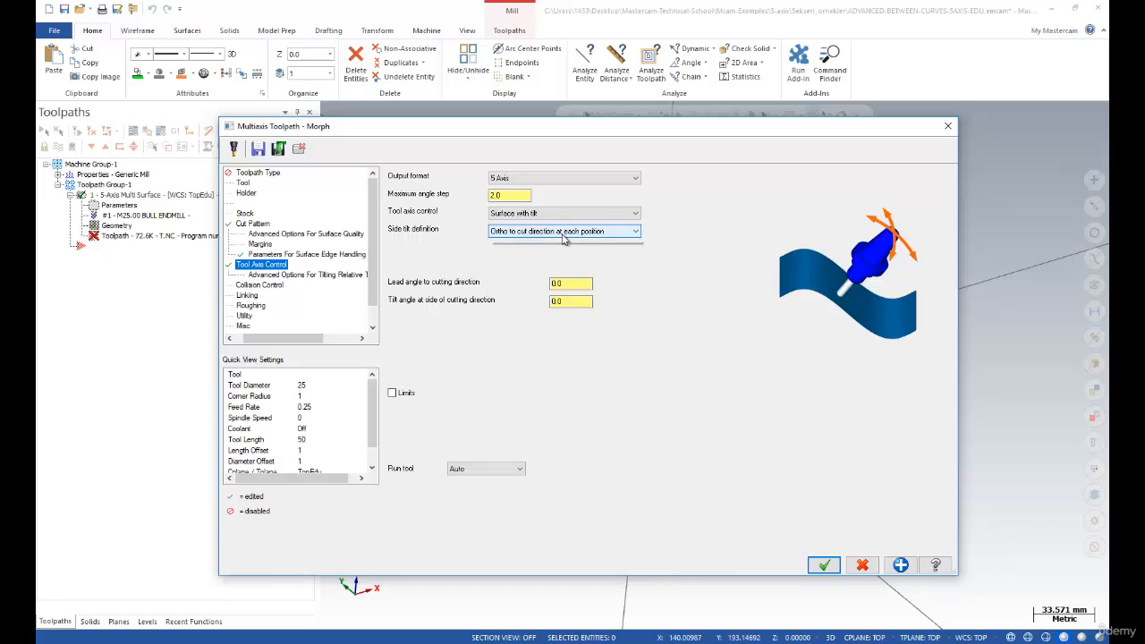
left_click(562, 235)
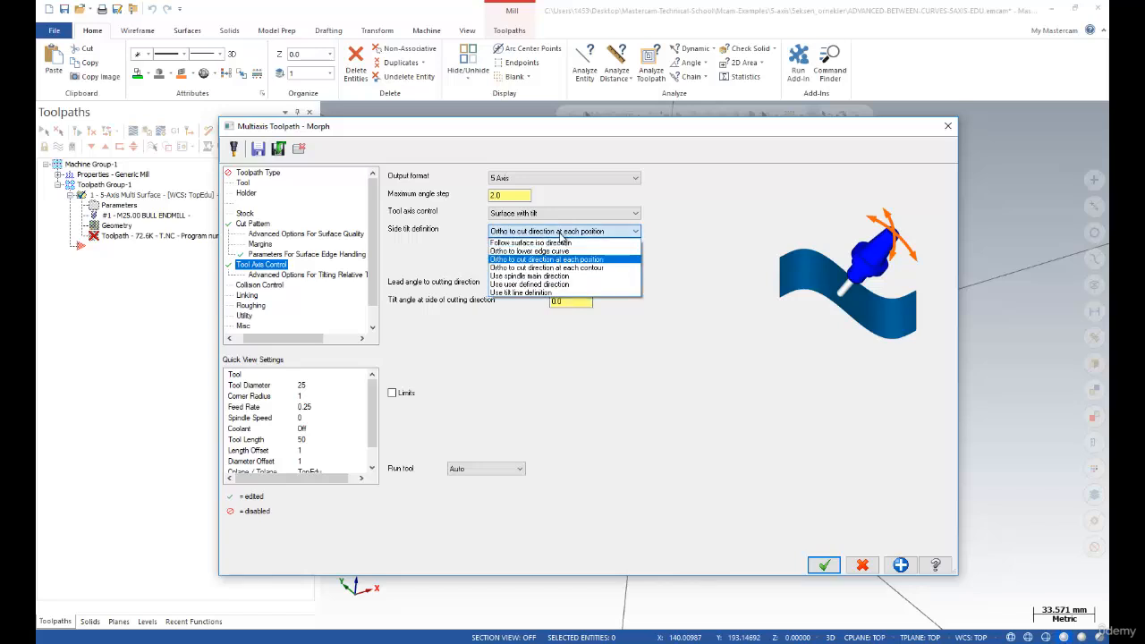
left_click(561, 234)
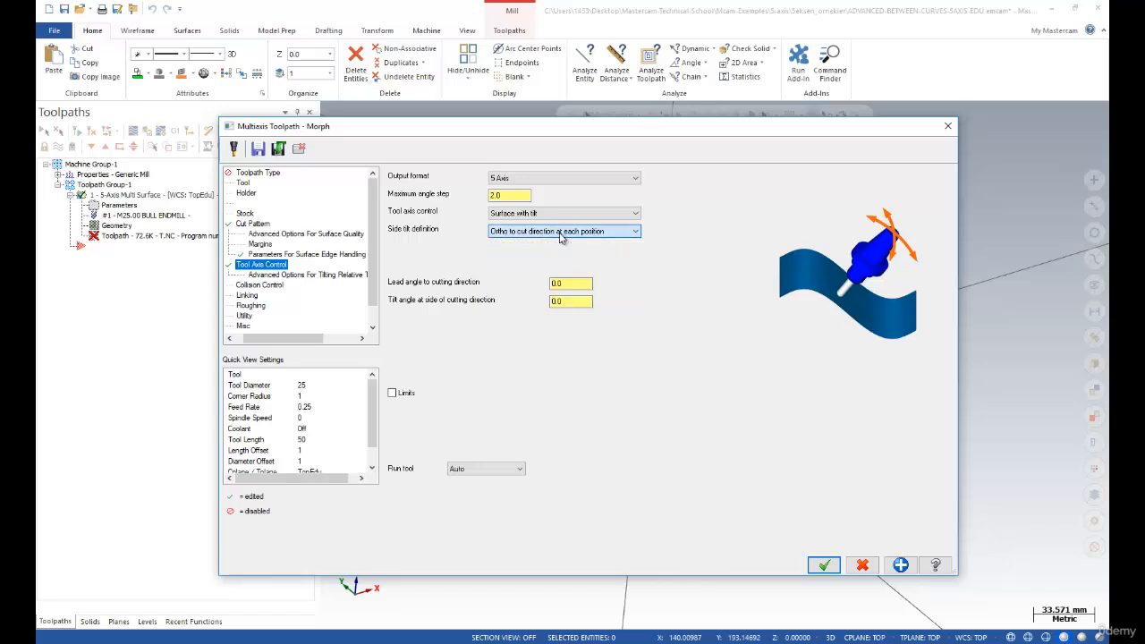
left_click(544, 214)
left_click(531, 224)
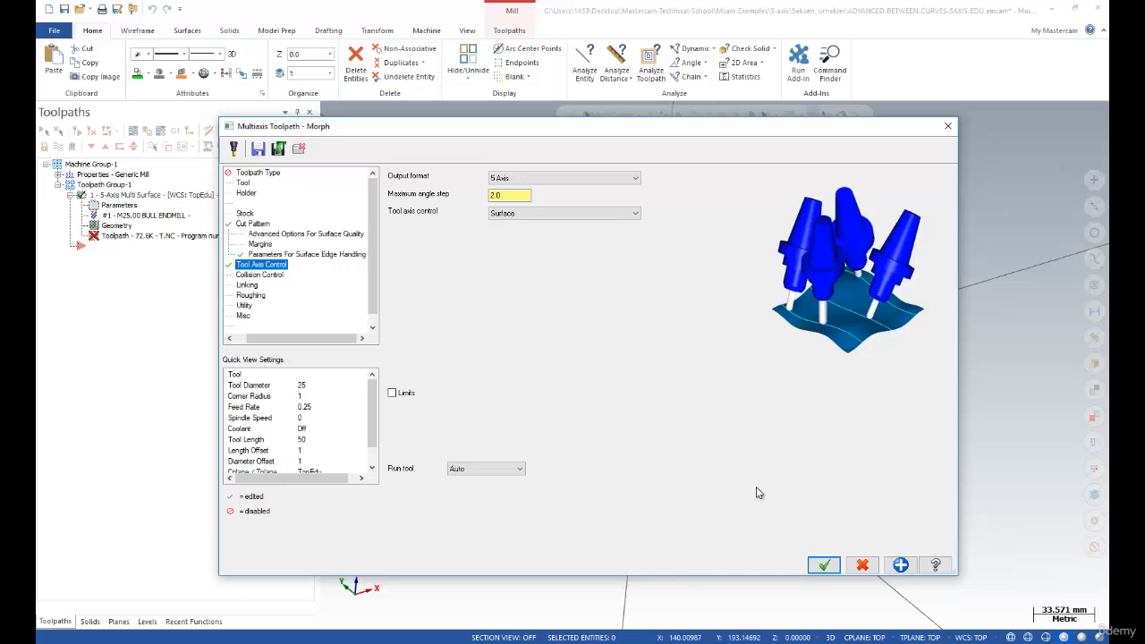
Accept the Morph settings and regenerate the out-of-date toolpath
left_click(824, 565)
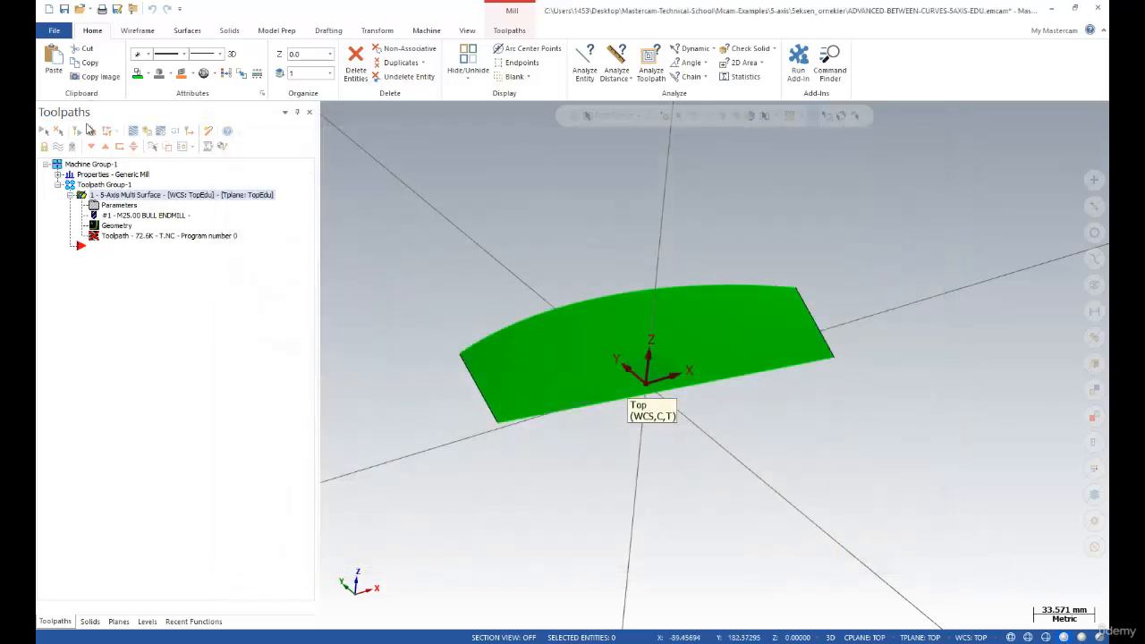
left_click(94, 132)
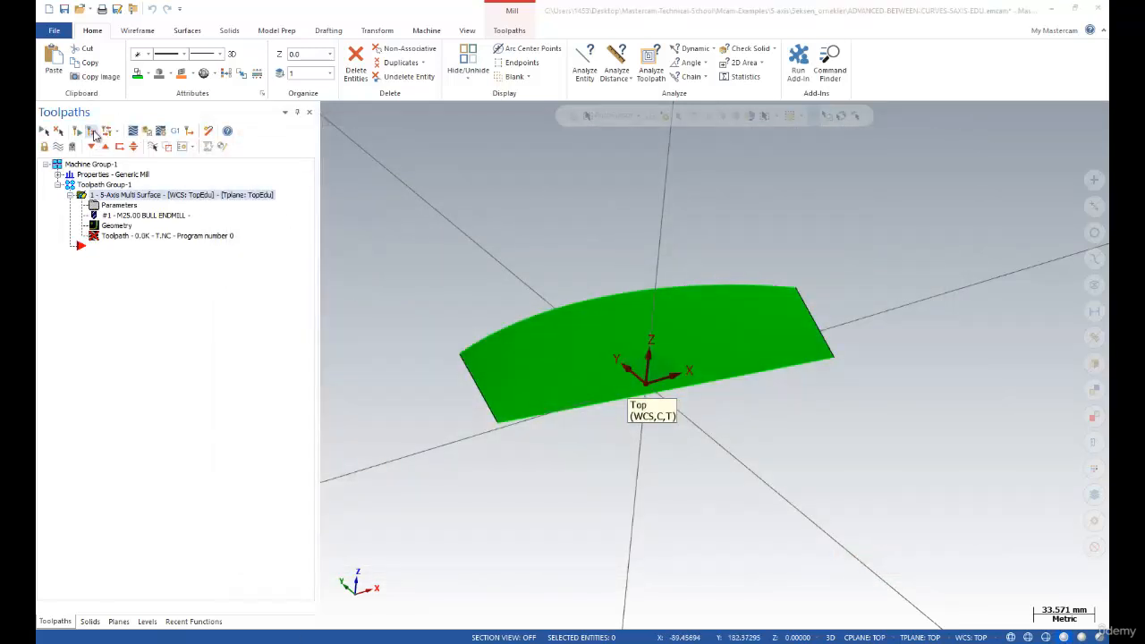
middle_click_drag(498, 248, 524, 256)
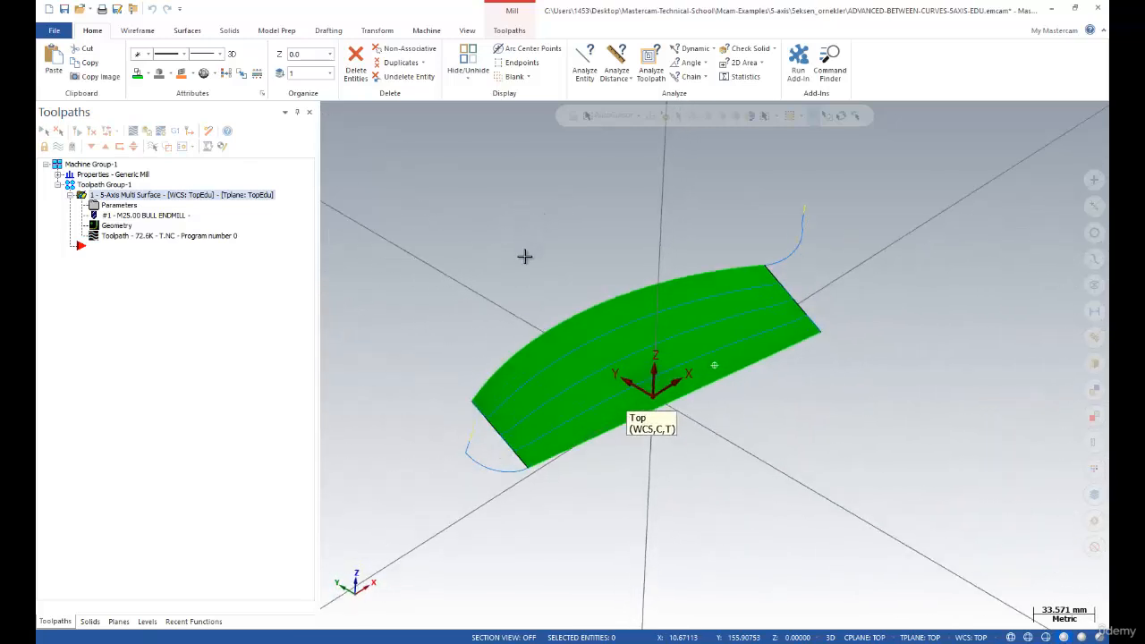
Backplot the regenerated toolpath over the green surface, then reopen the Morph parameters
left_click(132, 131)
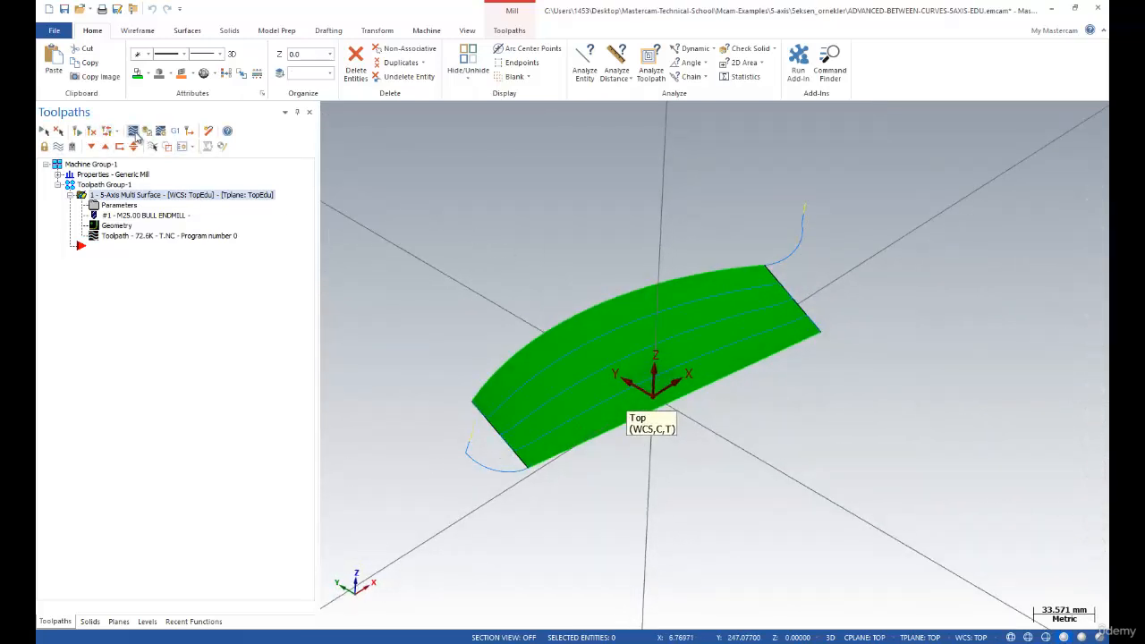
left_click(325, 111)
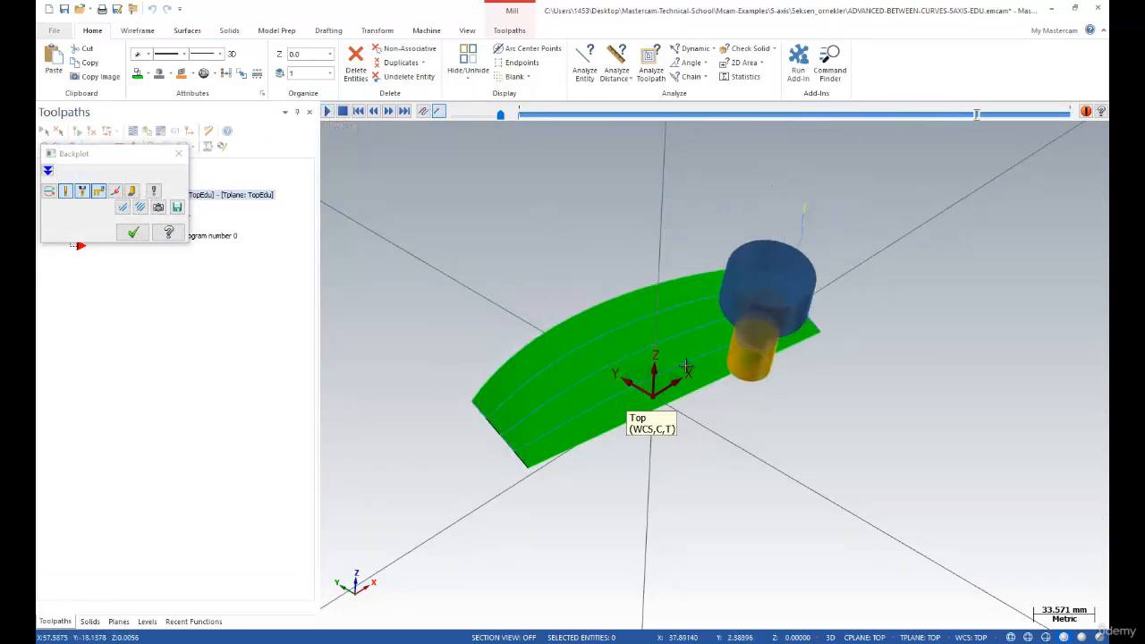
left_click(132, 232)
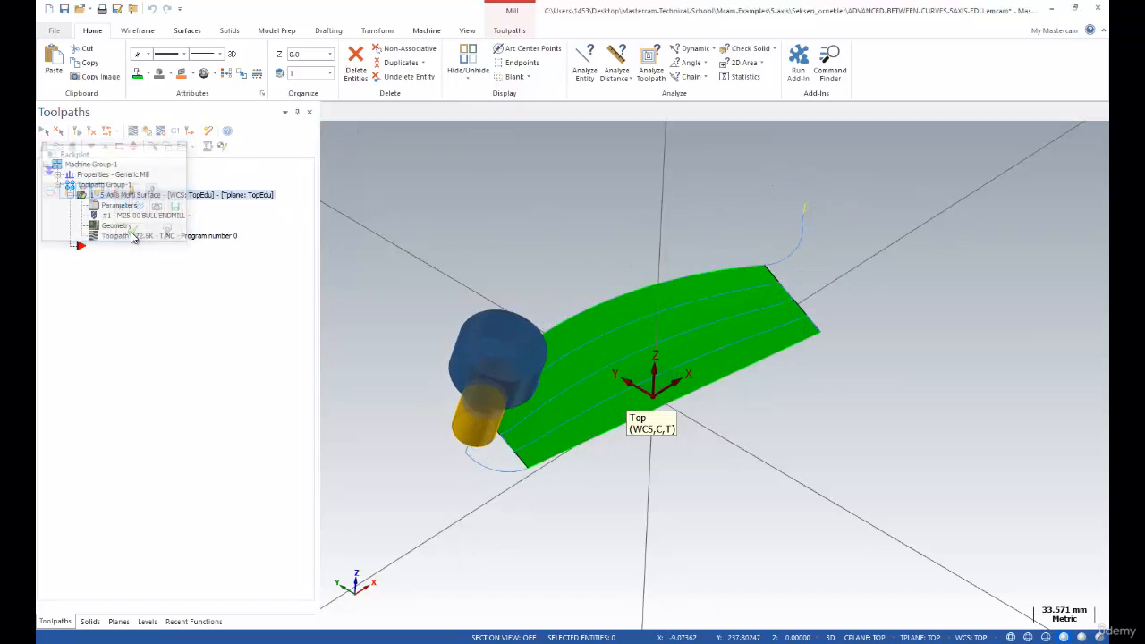
left_click(109, 207)
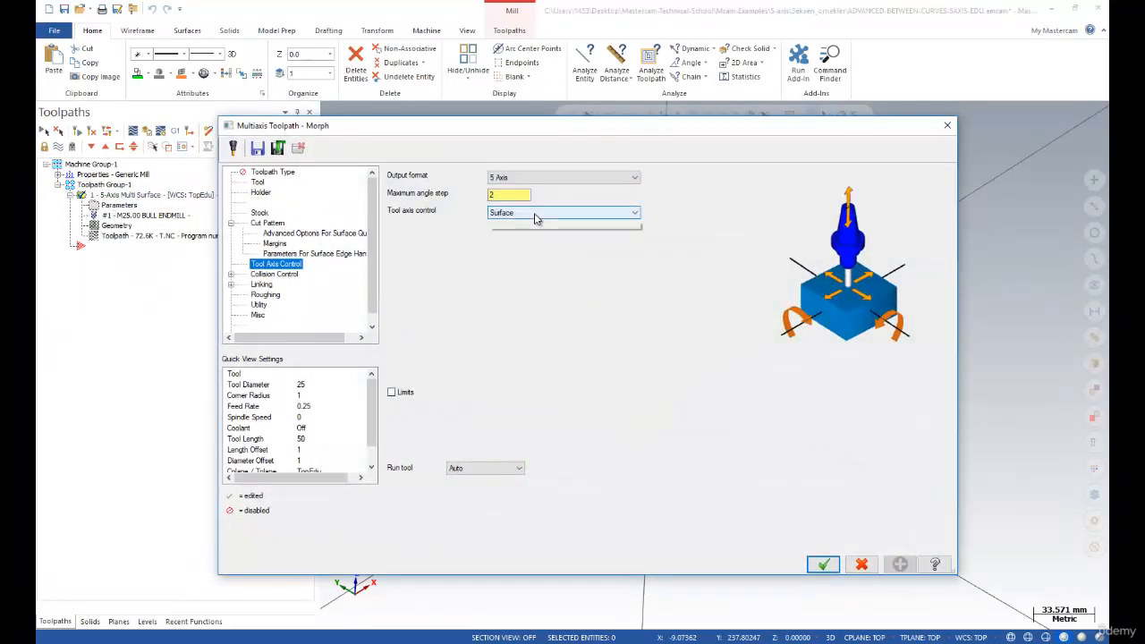
Set tool axis control to Surface with tilt, using Follow surface iso direction side tilt
left_click(535, 214)
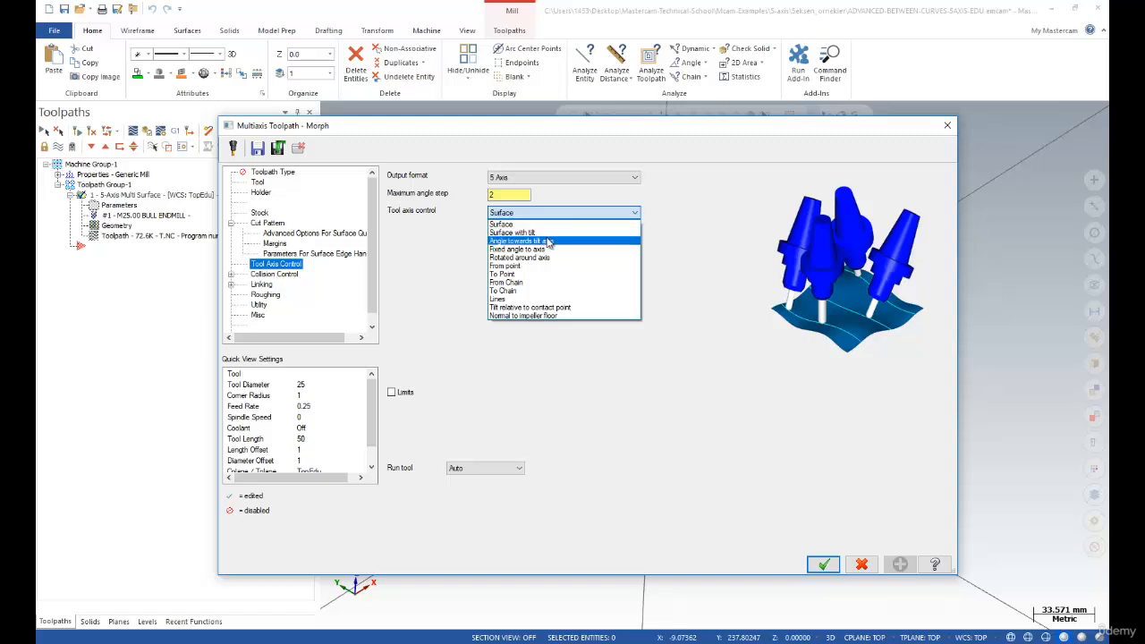
left_click(544, 234)
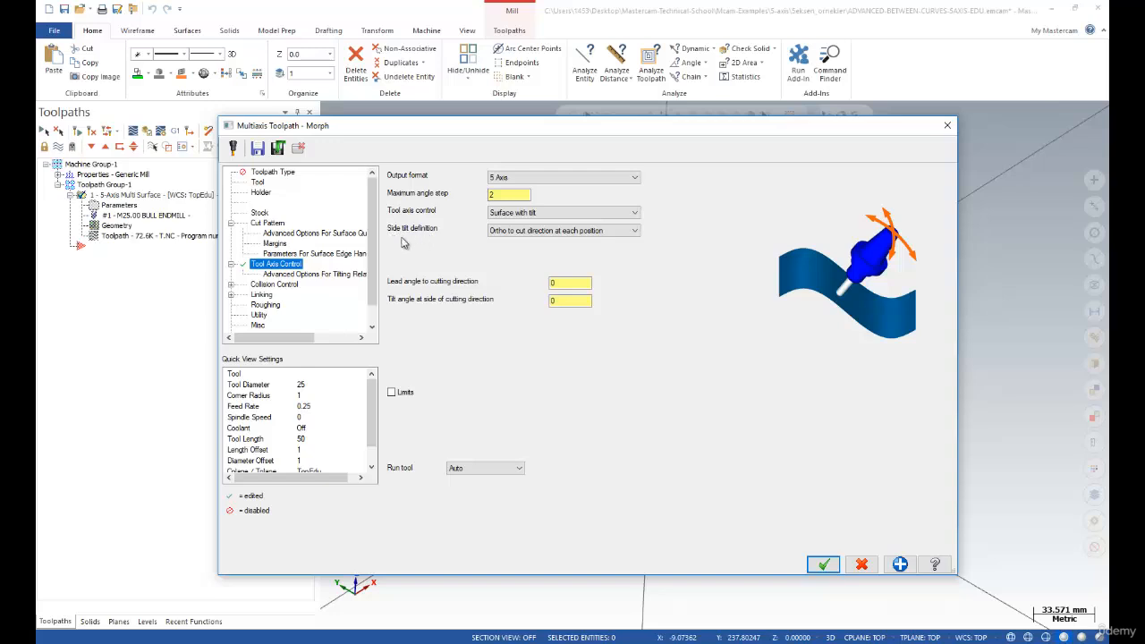
left_click(523, 232)
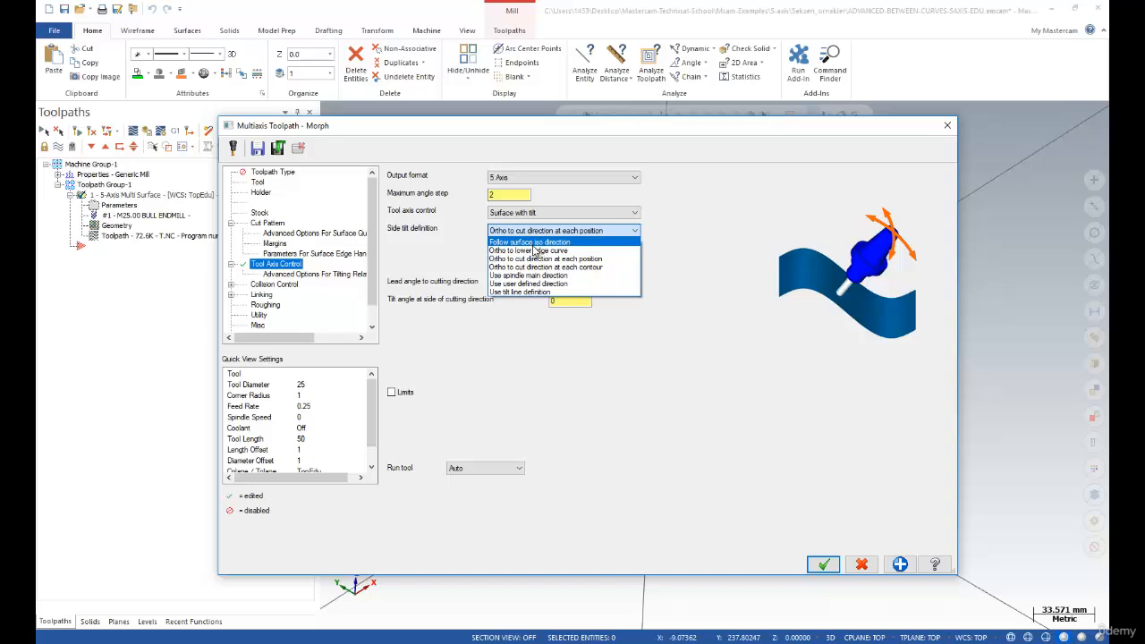
left_click(532, 243)
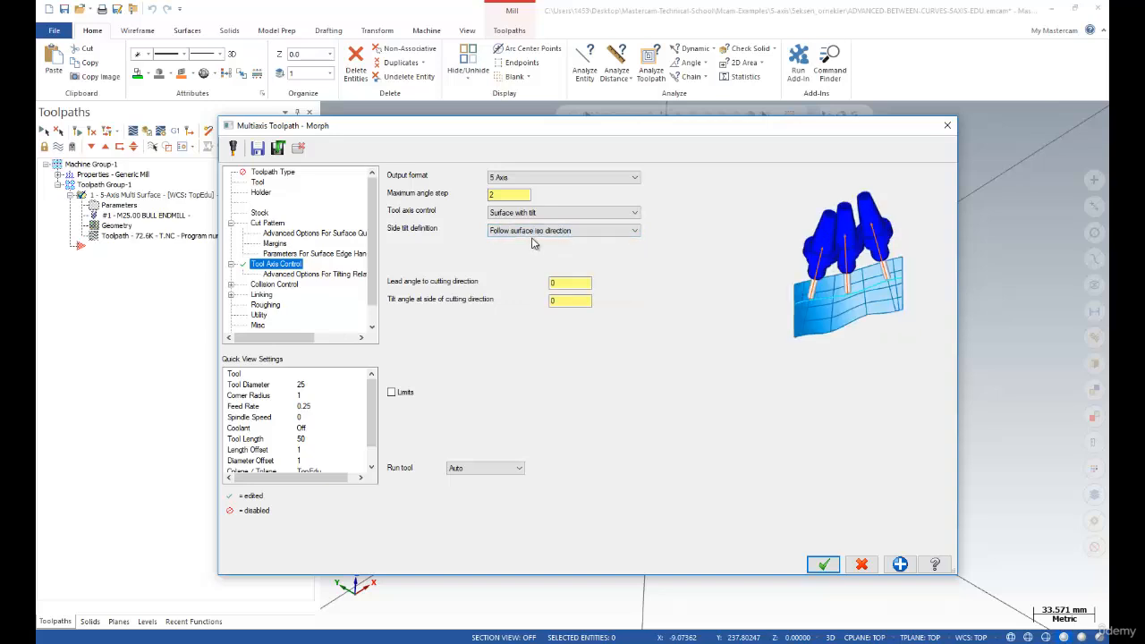
Try Ortho to cut direction at each position side tilt, then choose Ortho to lower edge curve
left_click(534, 230)
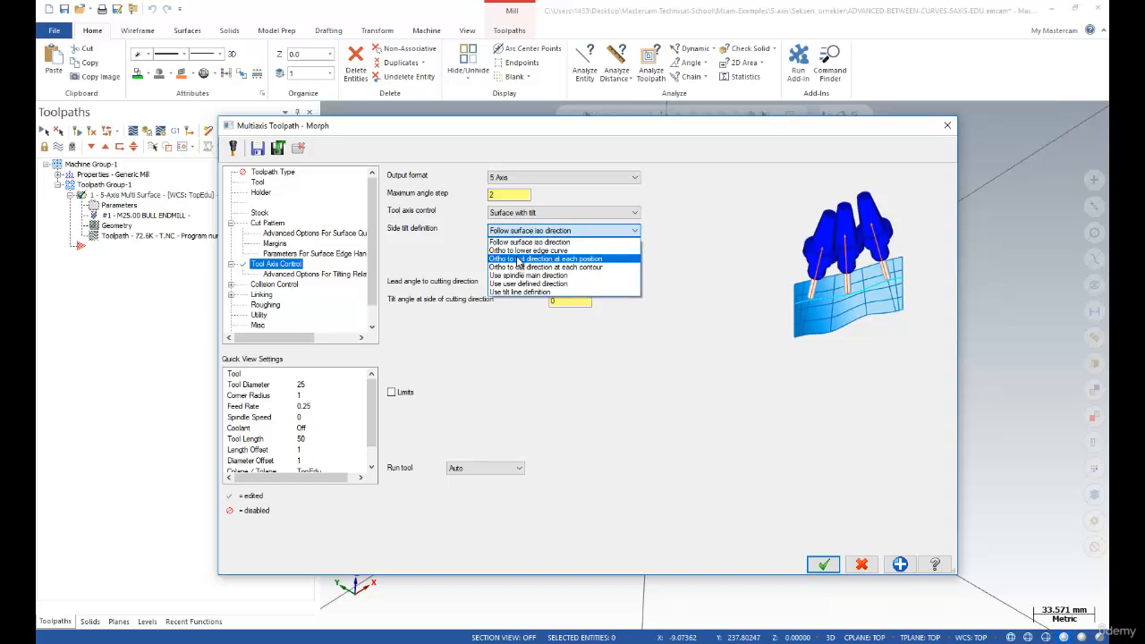
left_click(518, 259)
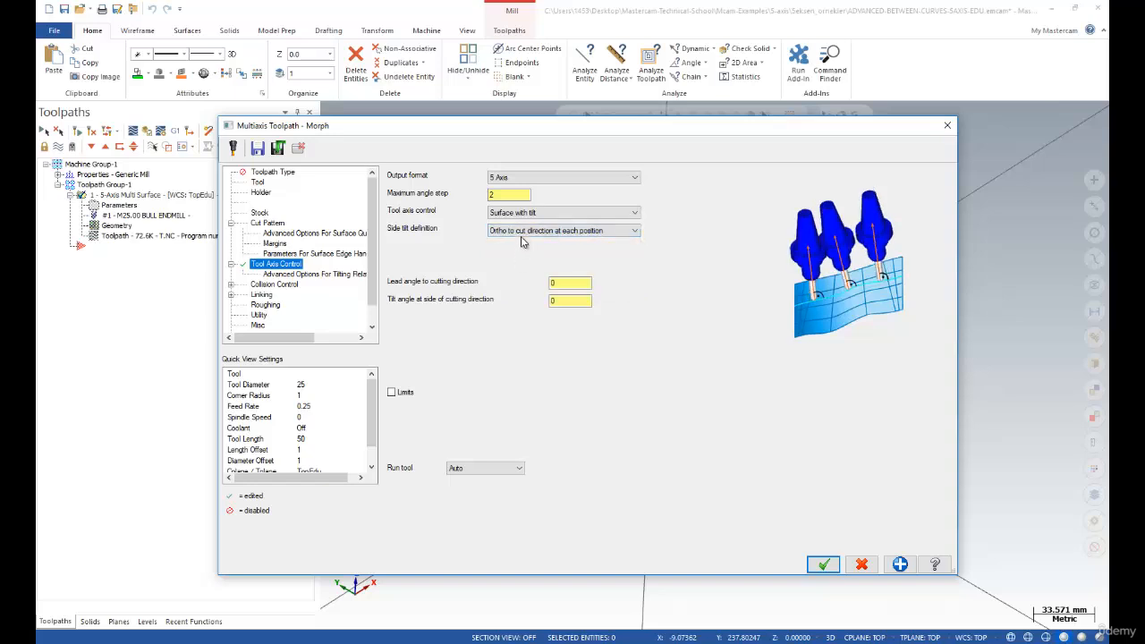
left_click(525, 233)
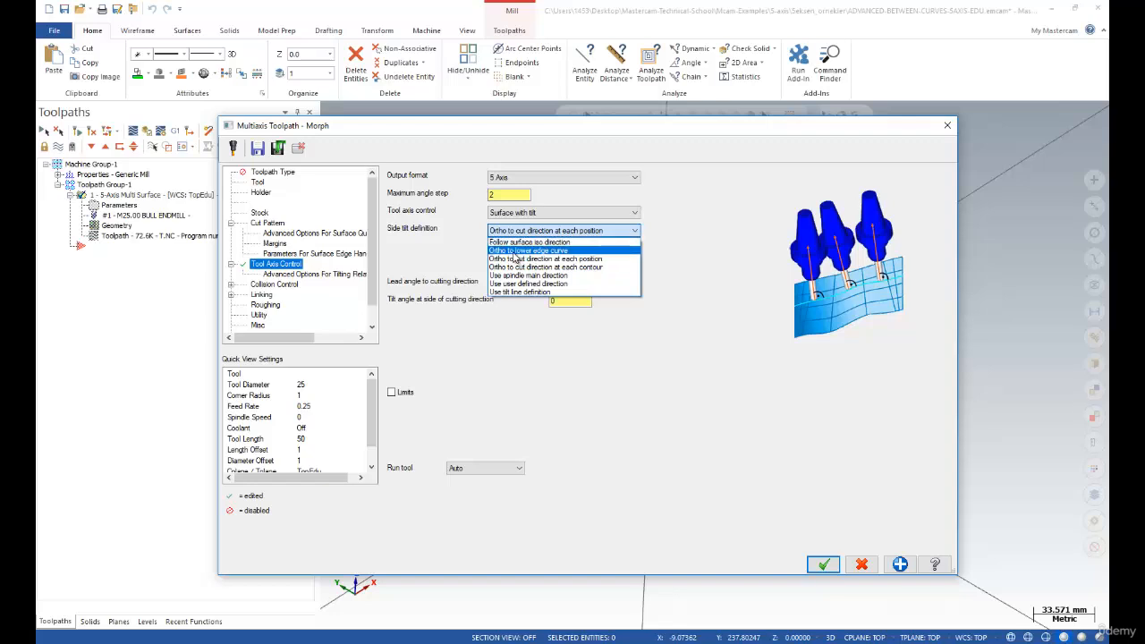
left_click(512, 251)
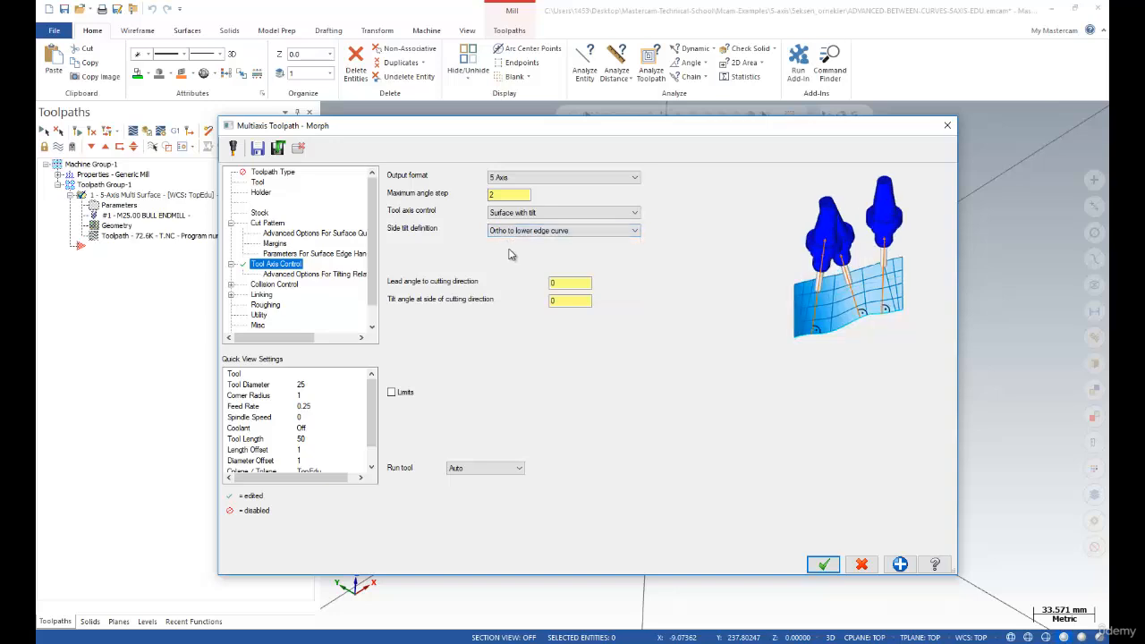
left_click(517, 235)
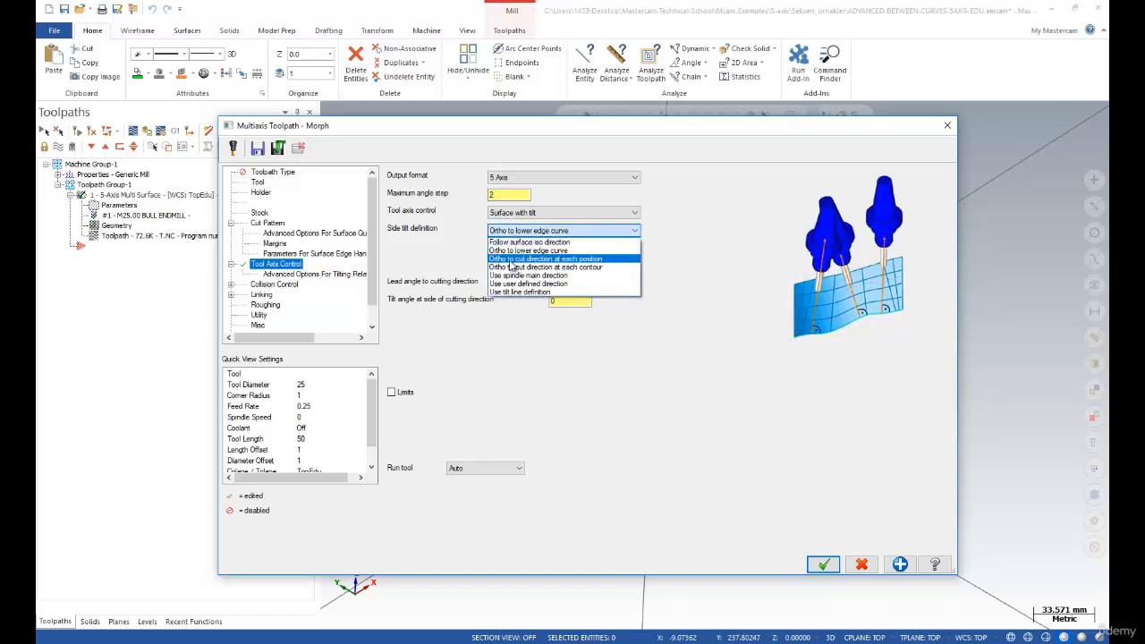
Try Ortho to cut direction at each contour and Use spindle main direction side tilts, checking lead and tilt angles
left_click(511, 267)
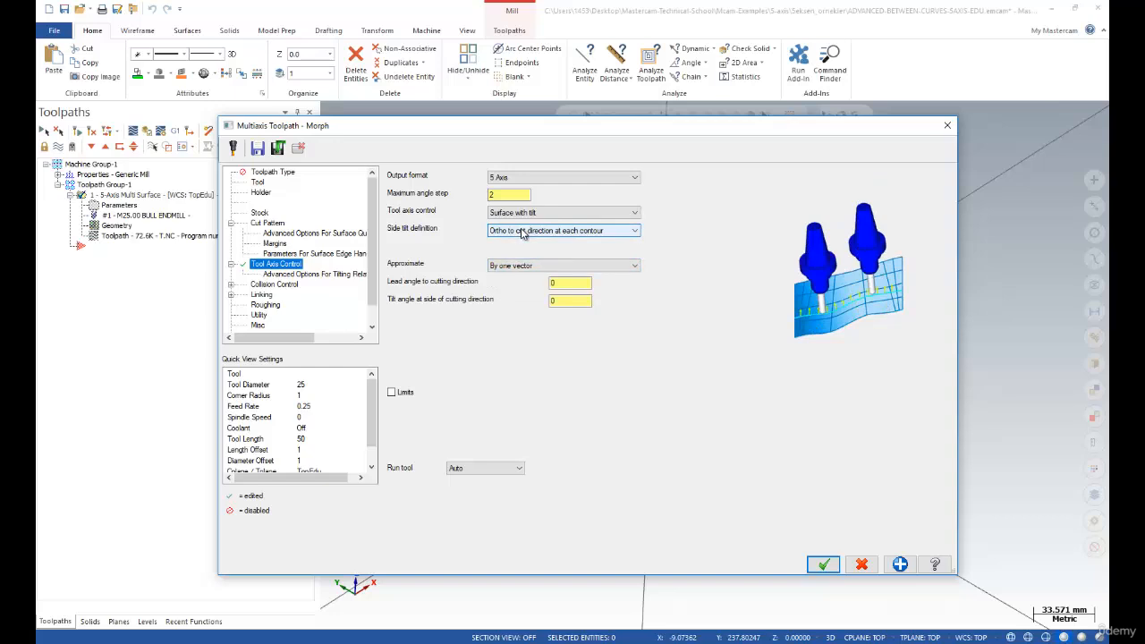
left_click(523, 234)
left_click(516, 280)
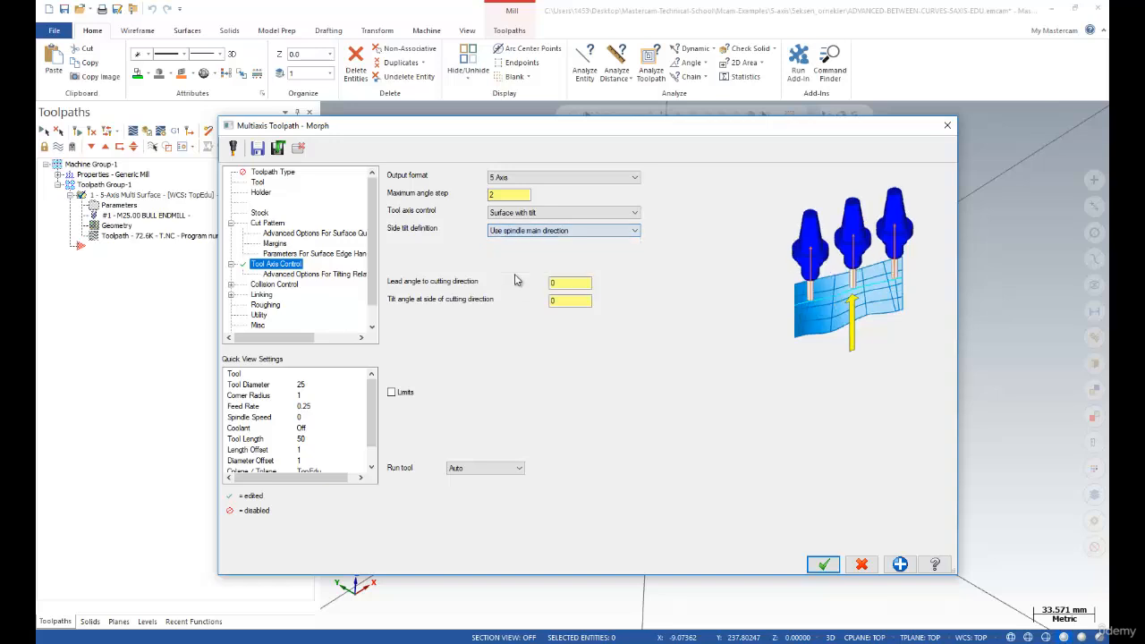
left_click(570, 283)
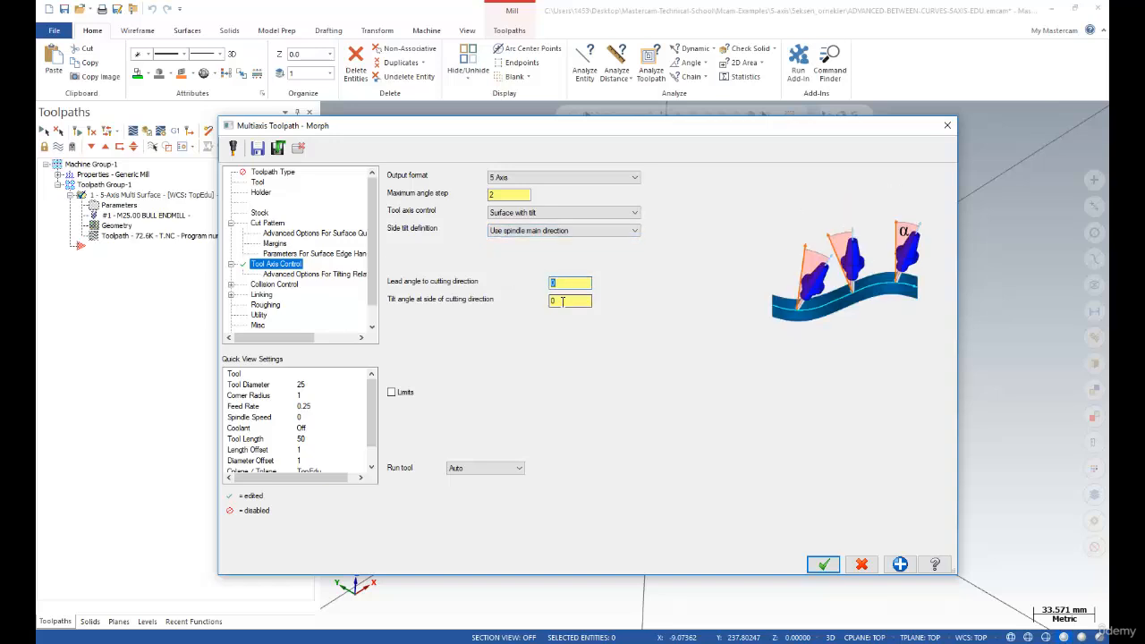
left_click(562, 301)
Review side tilt and tool axis control choices, keeping Surface with tilt
left_click(561, 232)
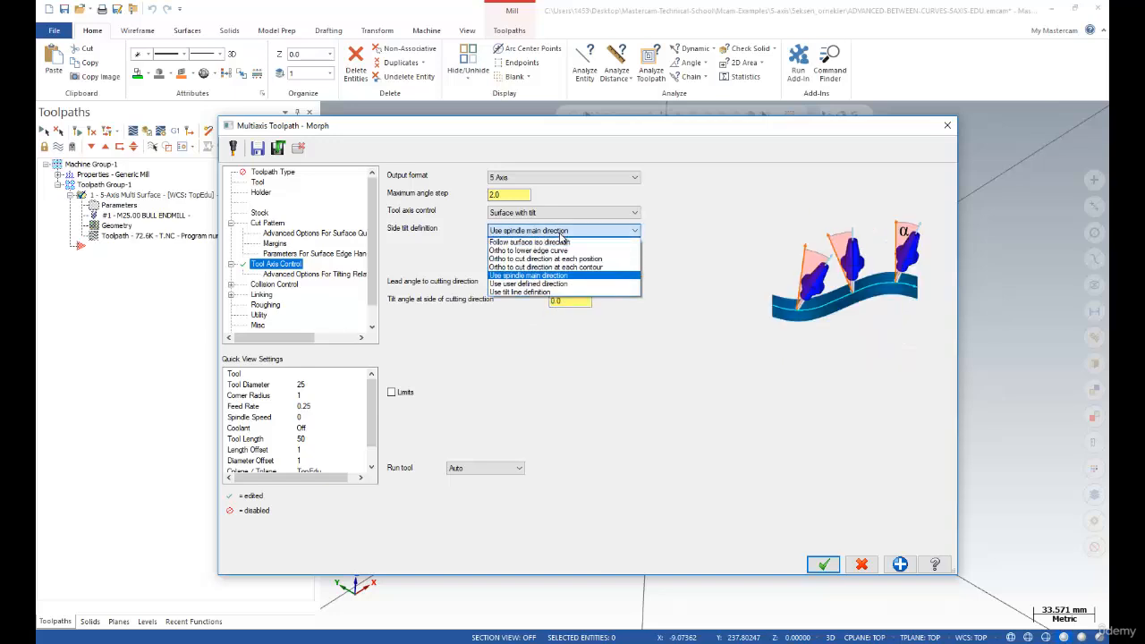
left_click(560, 231)
left_click(556, 214)
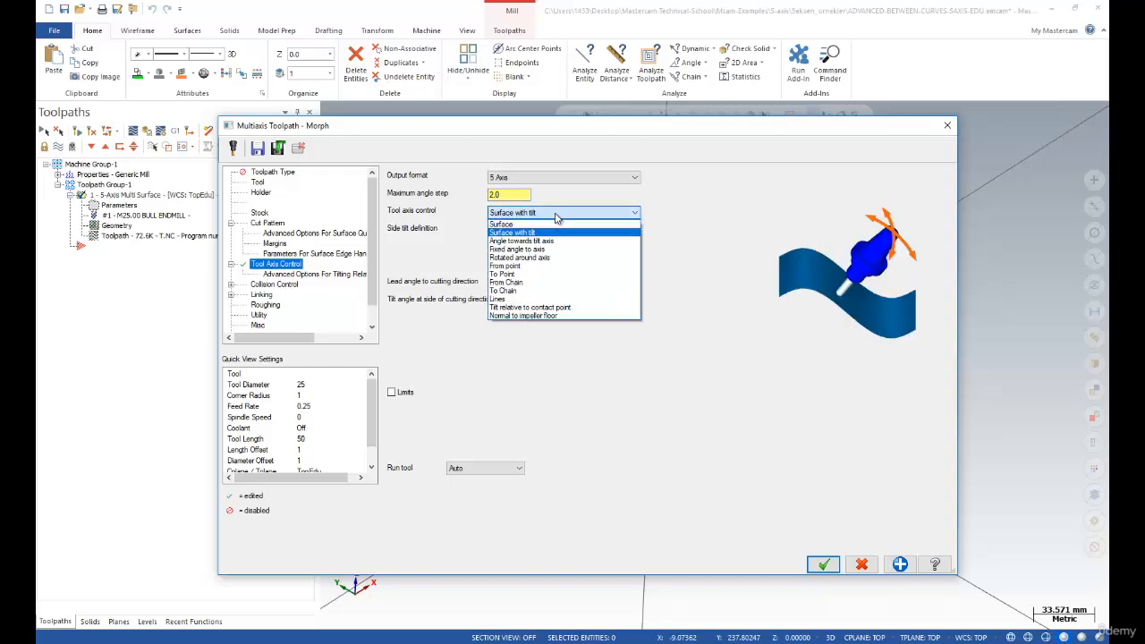
left_click(556, 215)
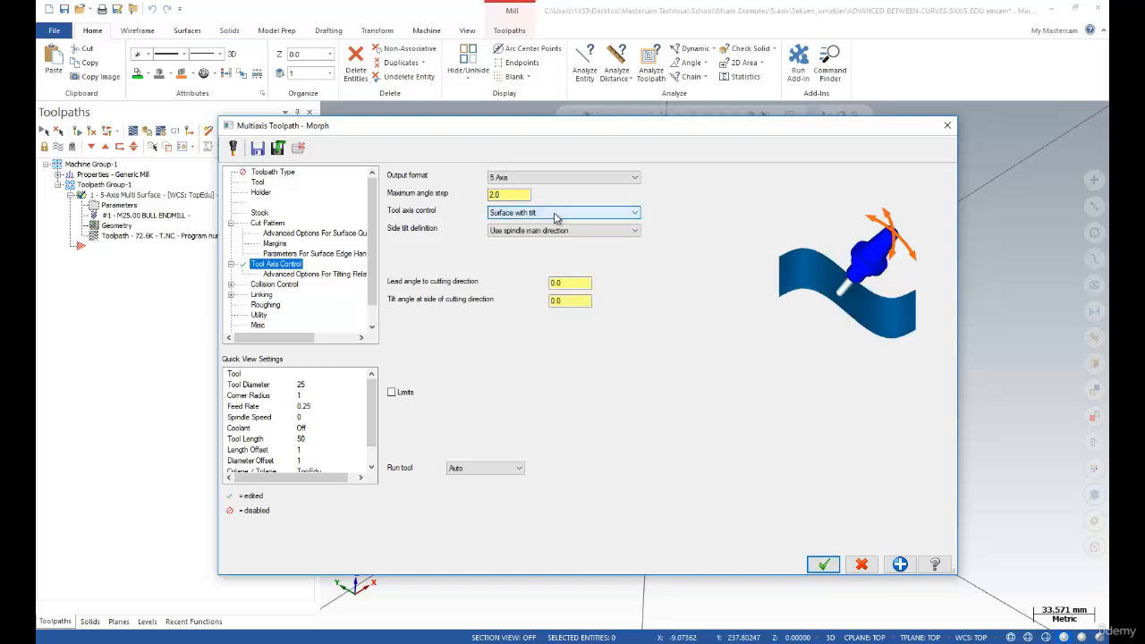
Try Use user defined direction and Use tilt line definition, then return side tilt to Follow surface iso direction
left_click(542, 231)
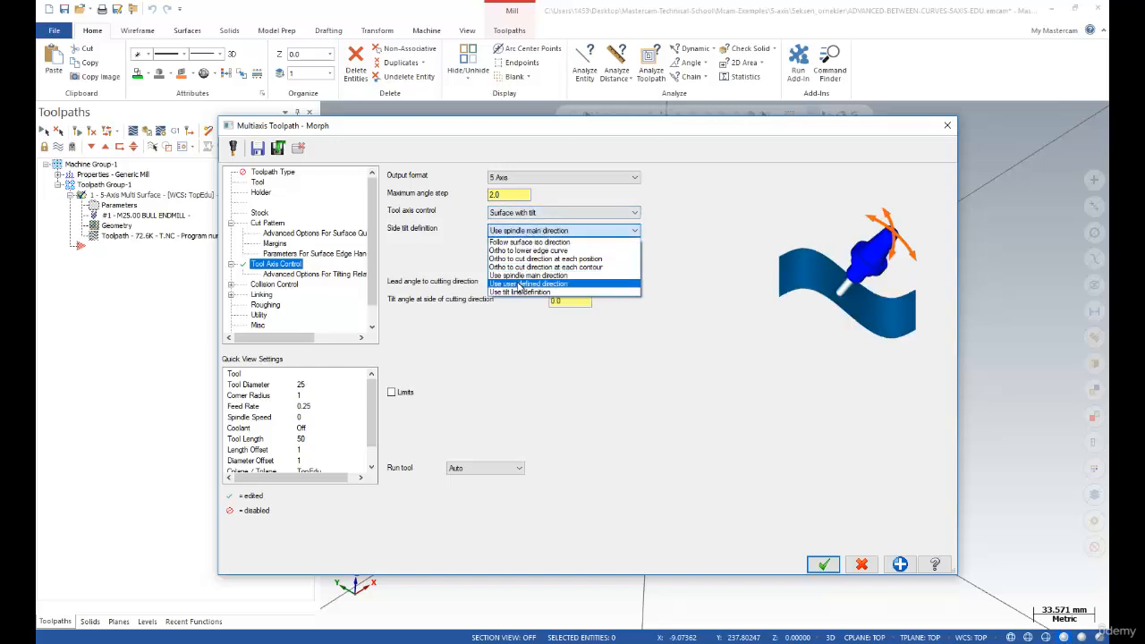
left_click(525, 283)
left_click(529, 234)
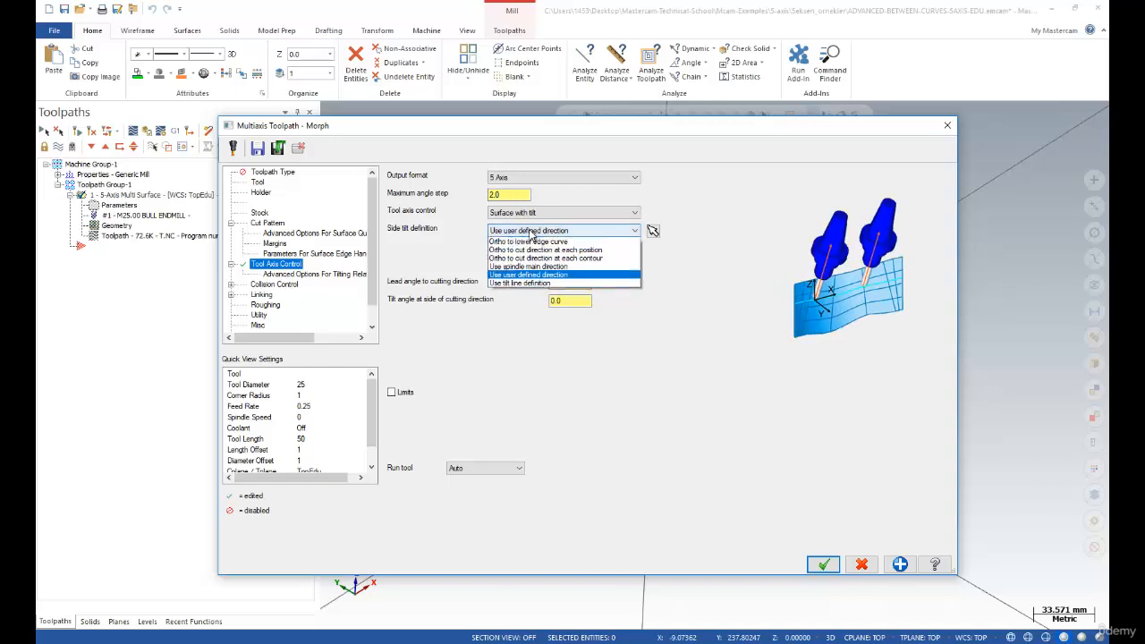
left_click(517, 296)
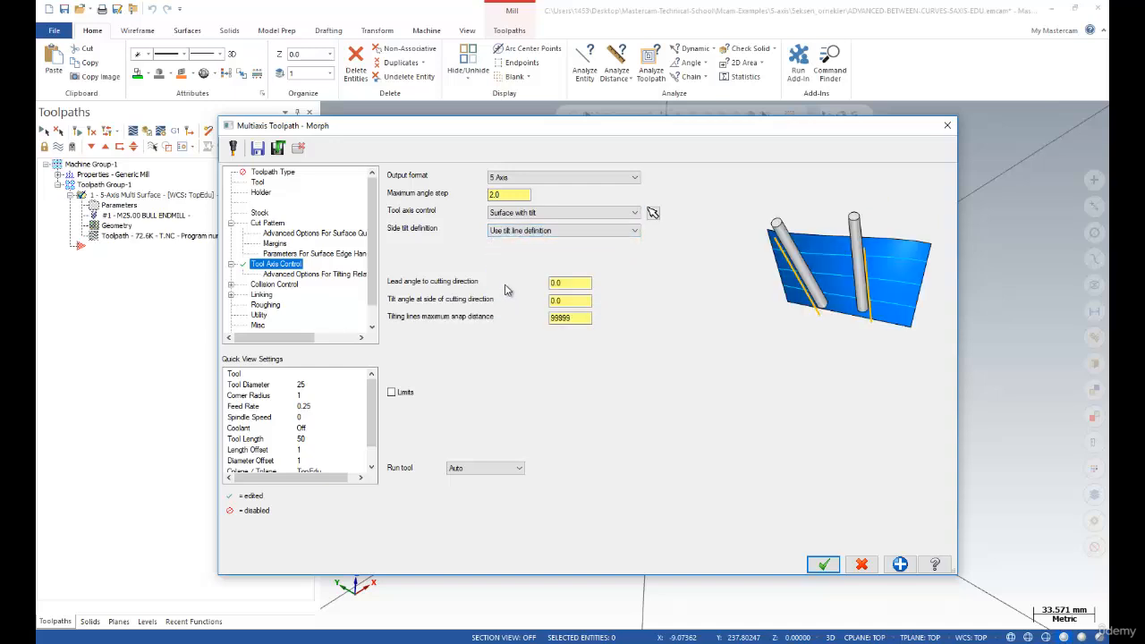
left_click(535, 232)
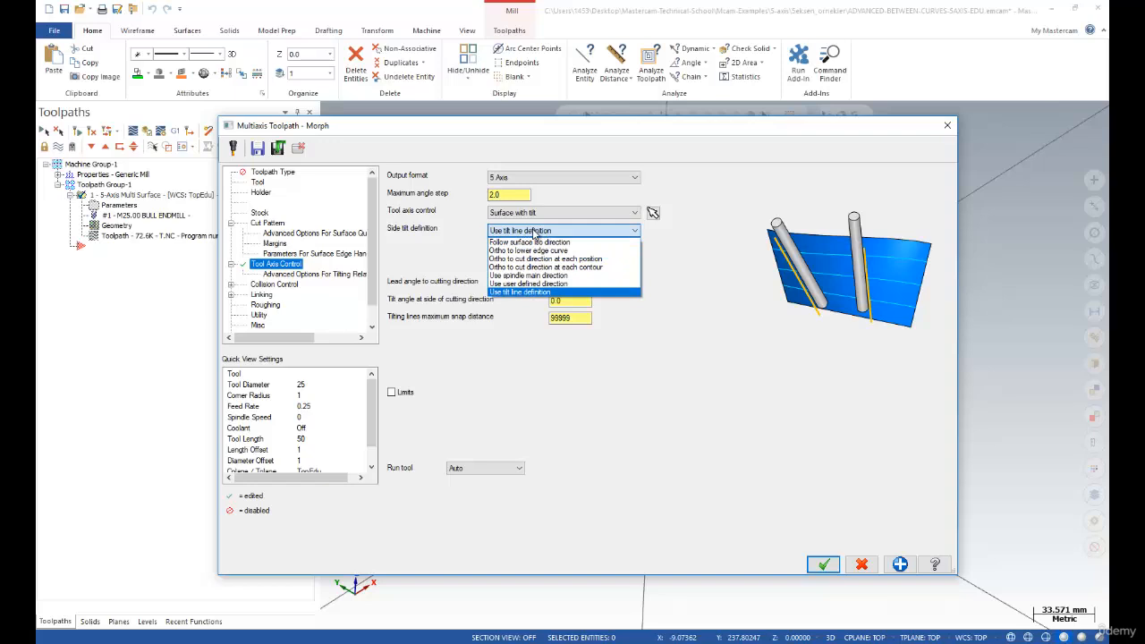
left_click(528, 244)
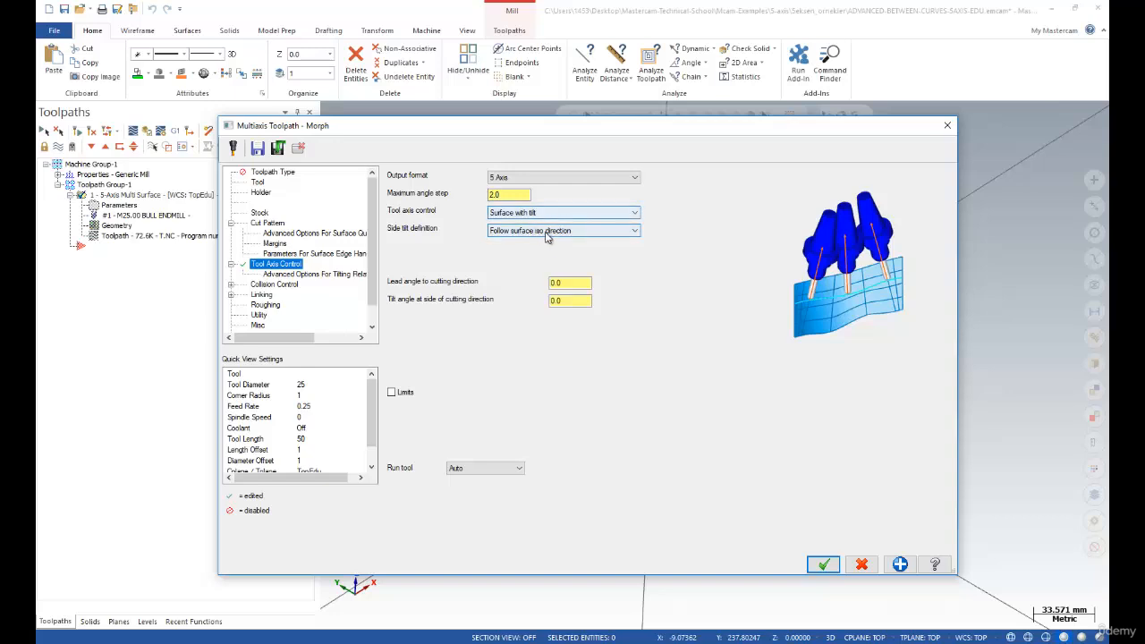
Check that the lead angle and tilt angle values are both 0.0
left_click(566, 283)
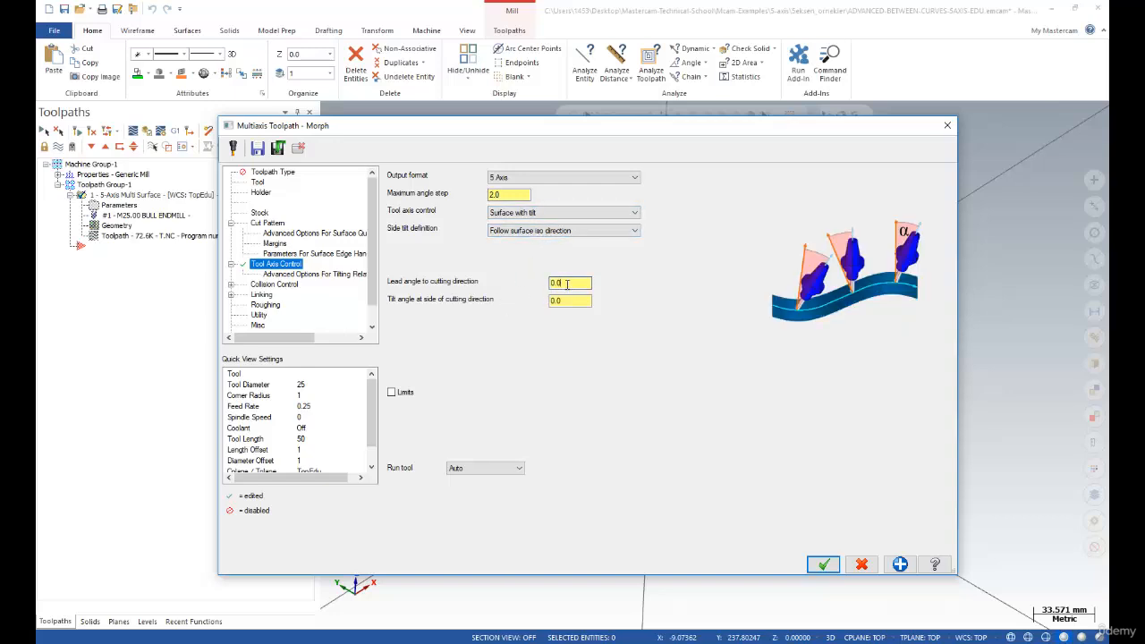
double_click(567, 284)
double_click(570, 302)
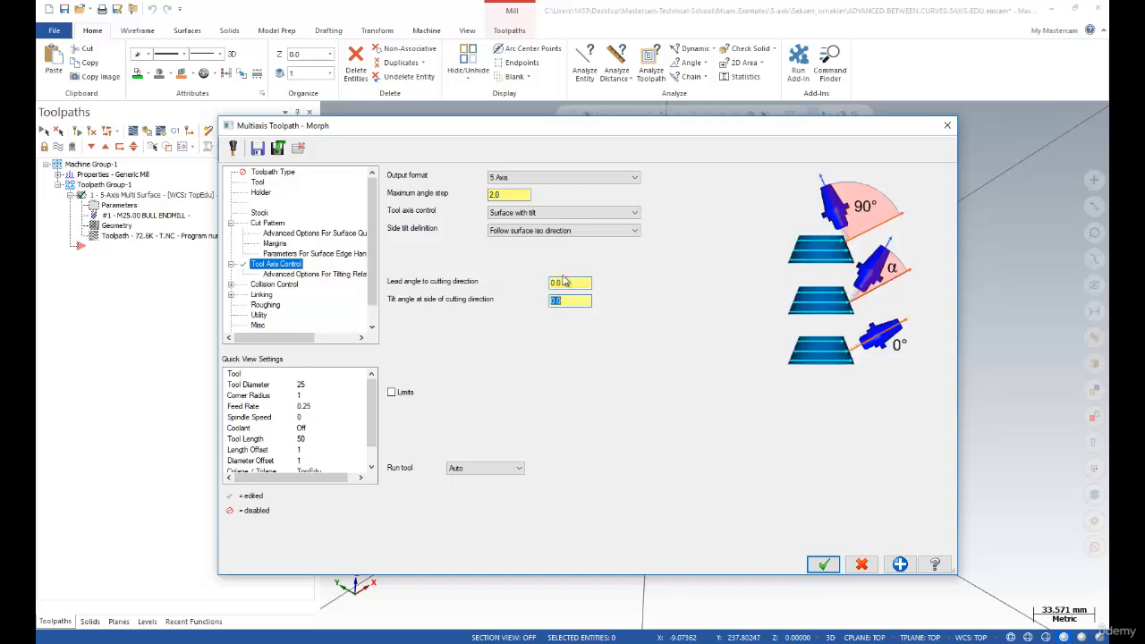
left_click(540, 216)
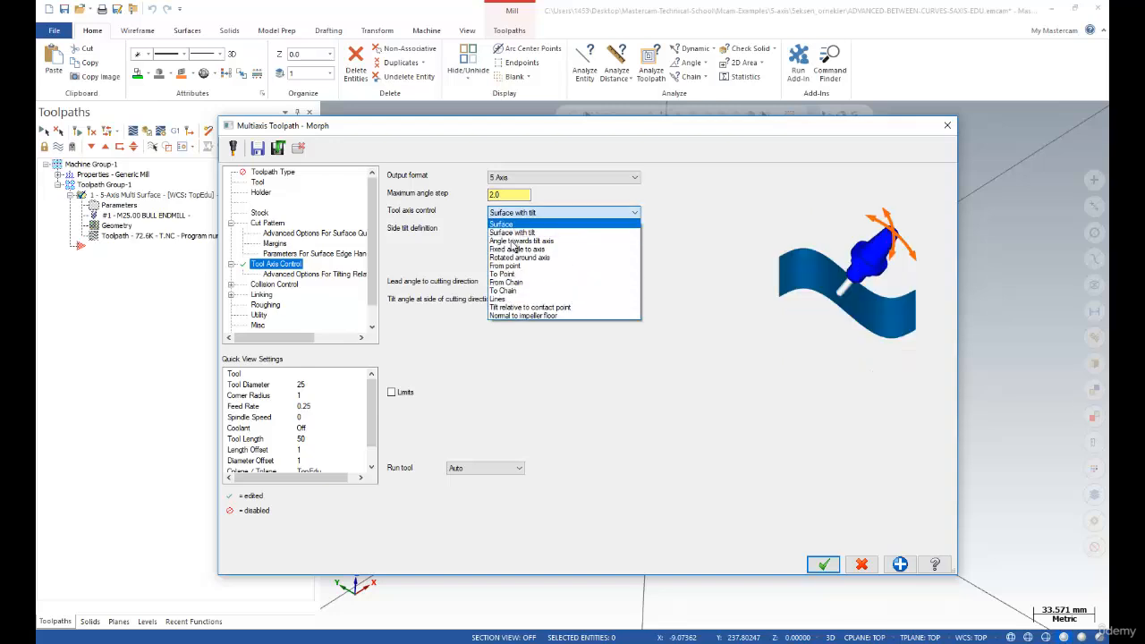
Try From point, To point and From chain tool axis control, then settle on Surface
left_click(523, 266)
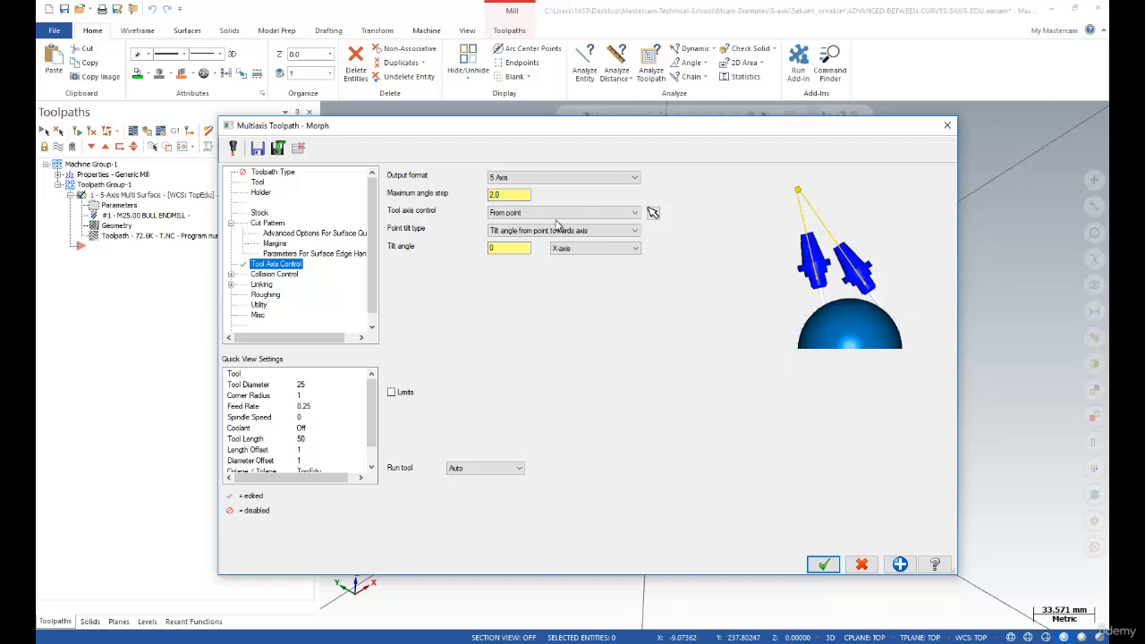
left_click(528, 215)
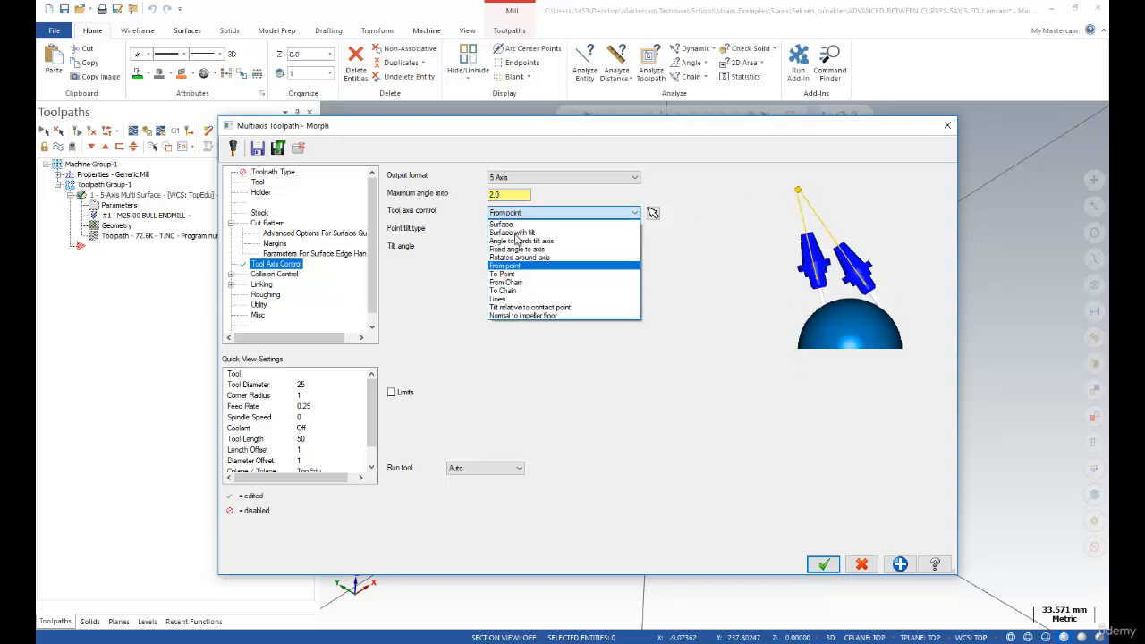
left_click(512, 273)
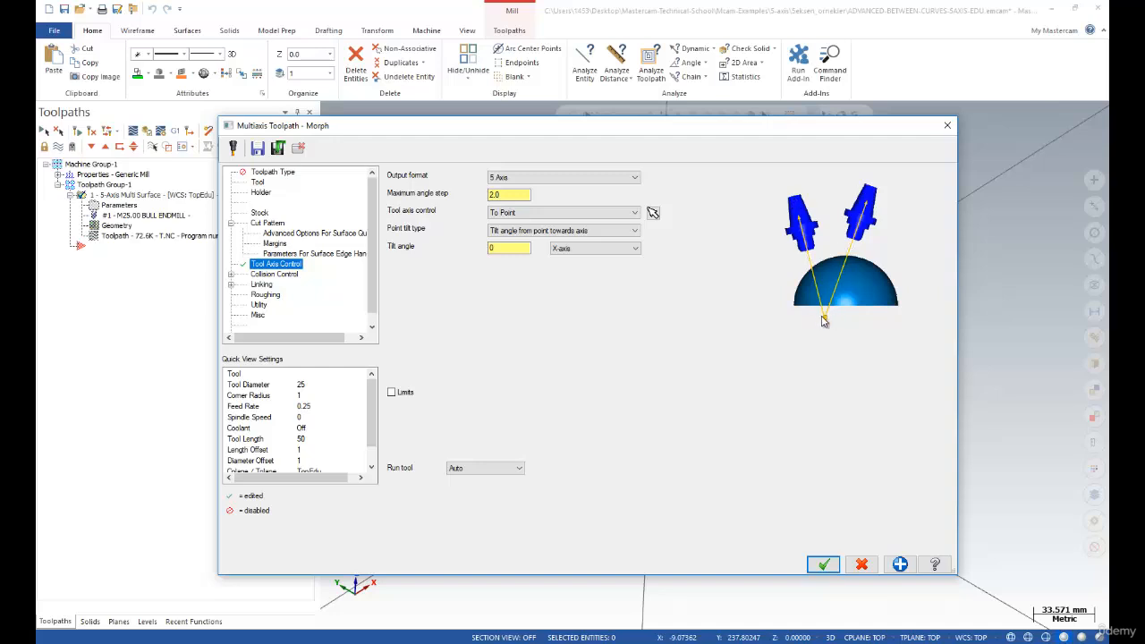
left_click(530, 213)
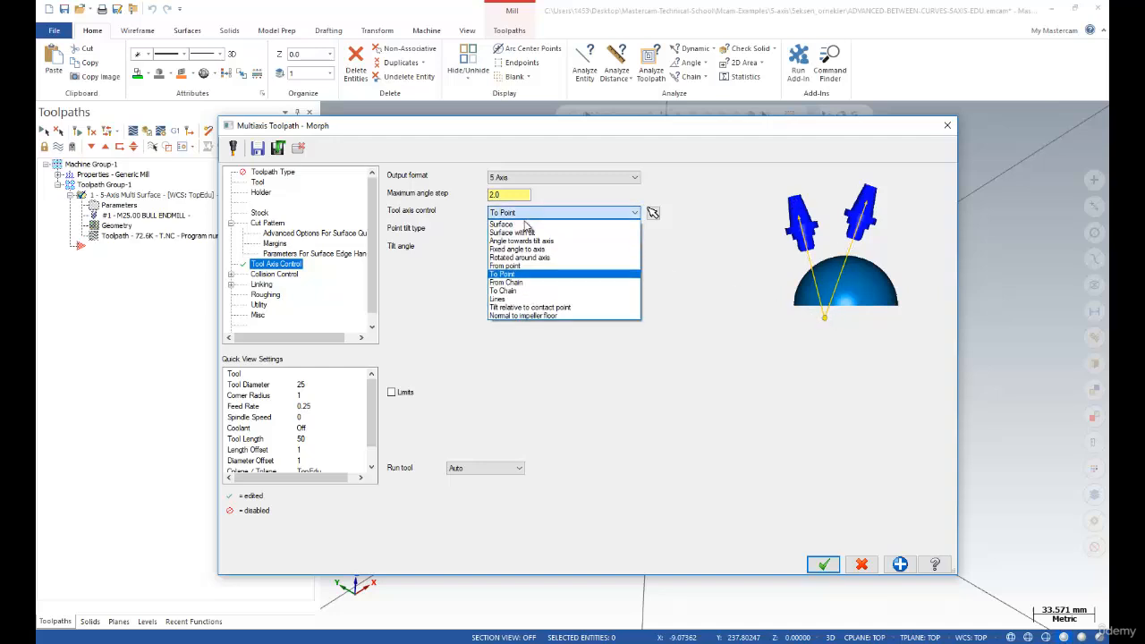
left_click(519, 283)
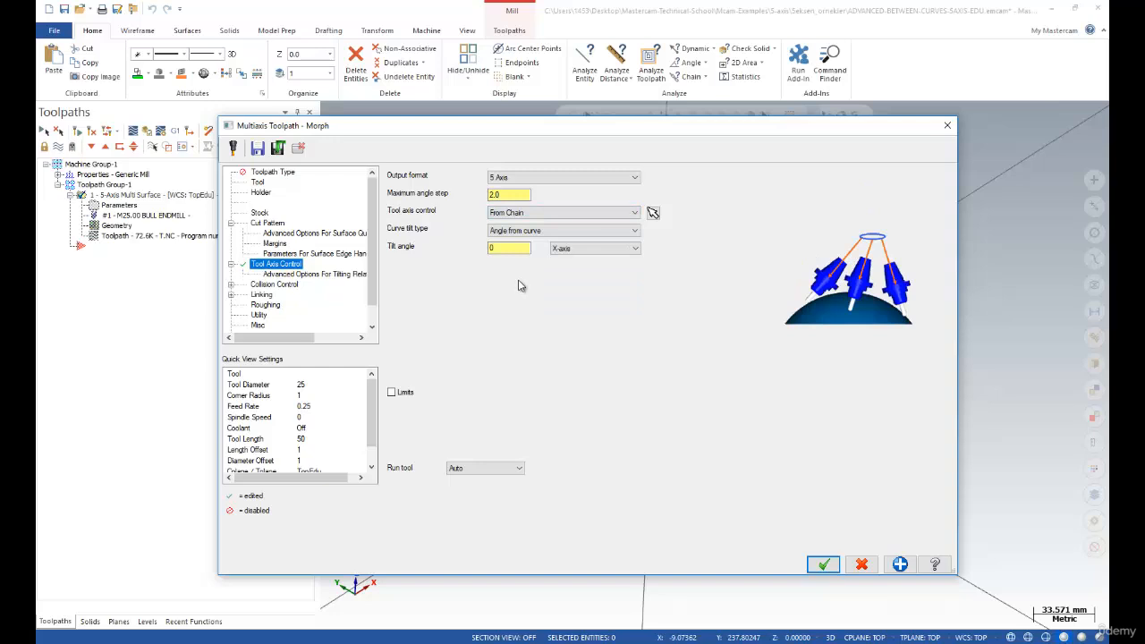
left_click(528, 213)
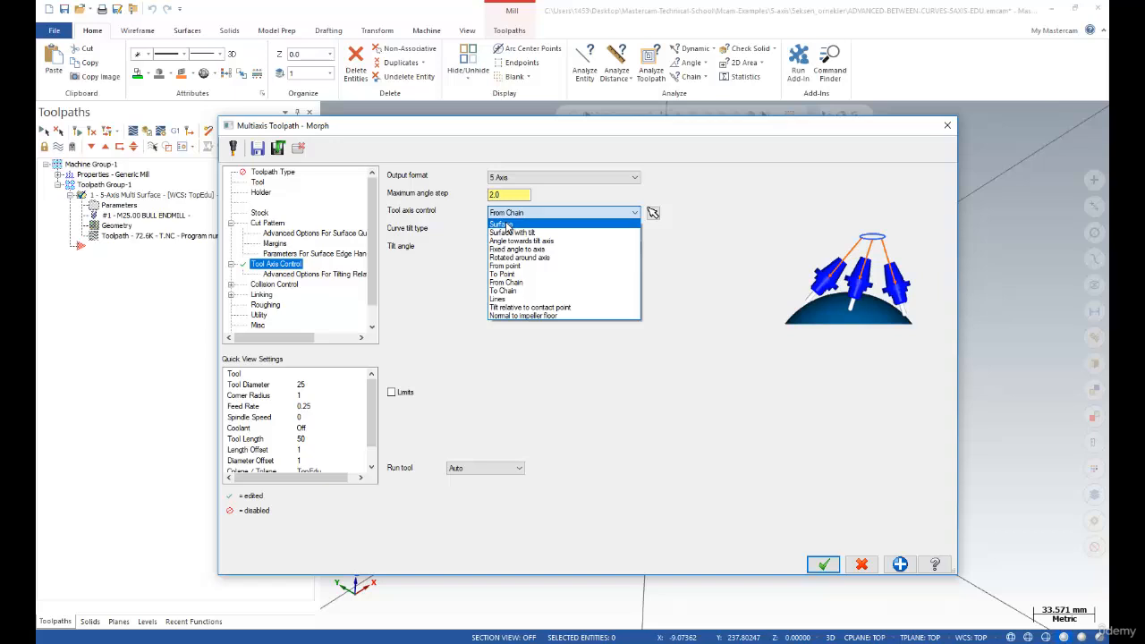
left_click(507, 225)
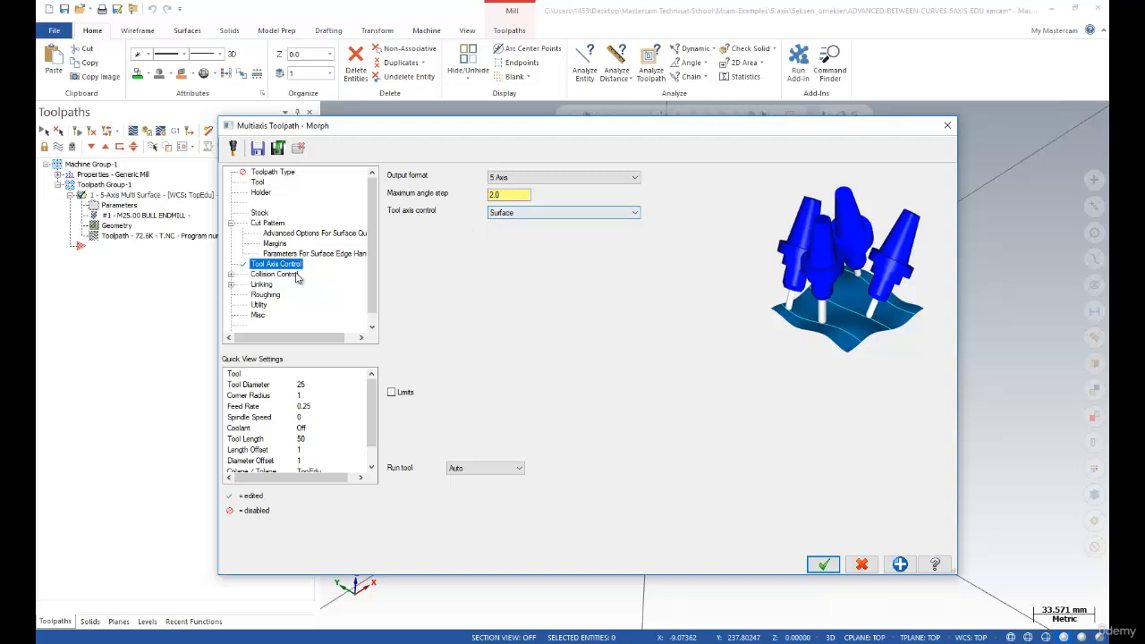
Review Collision Control and Linking pages, keeping first entry as Approach from rapid distance
left_click(266, 275)
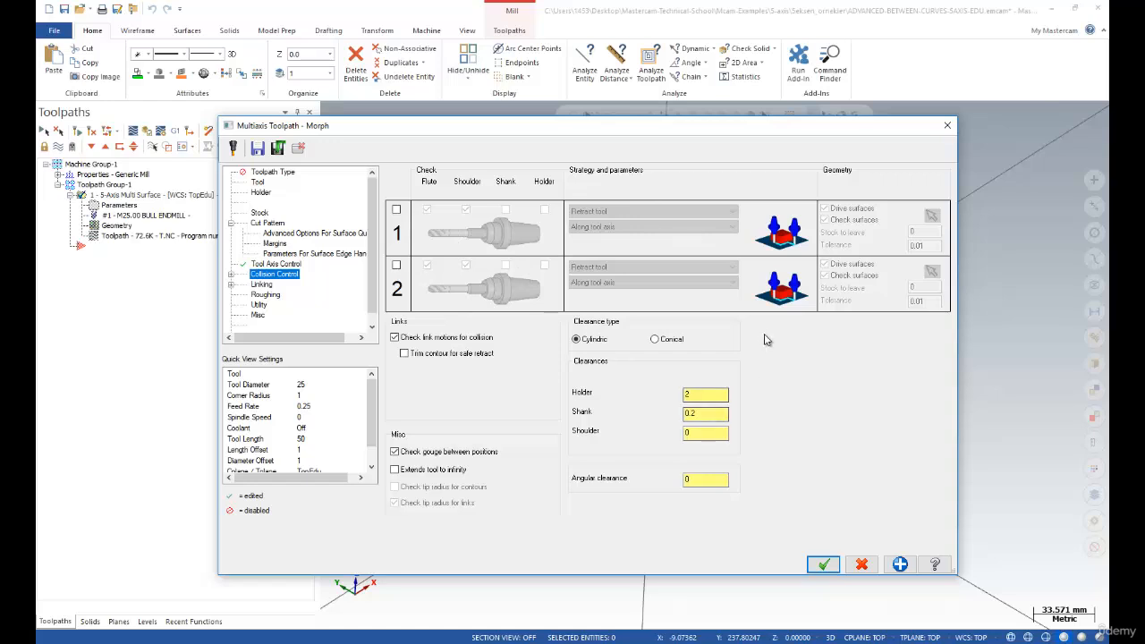
left_click(263, 285)
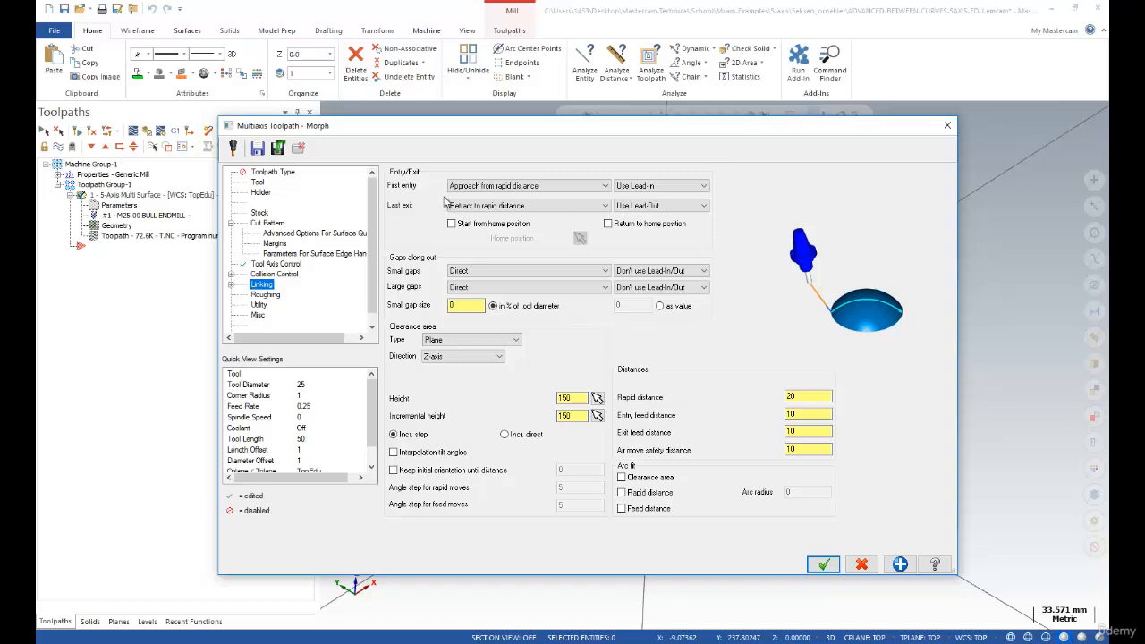
left_click_drag(459, 130, 482, 136)
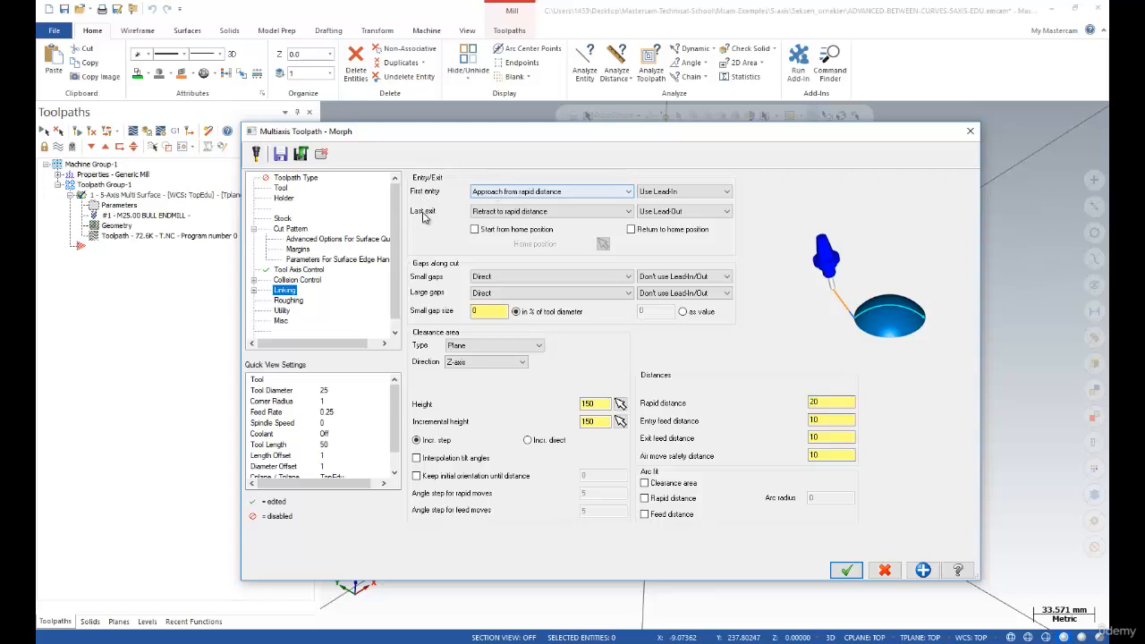
left_click(512, 193)
left_click(513, 194)
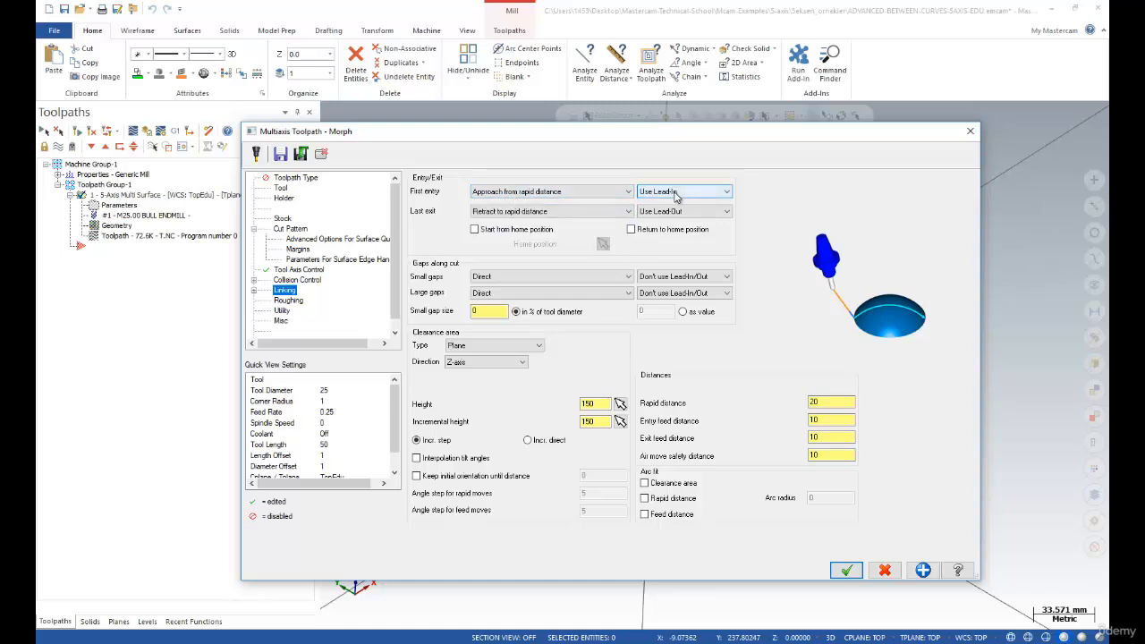
left_click(254, 291)
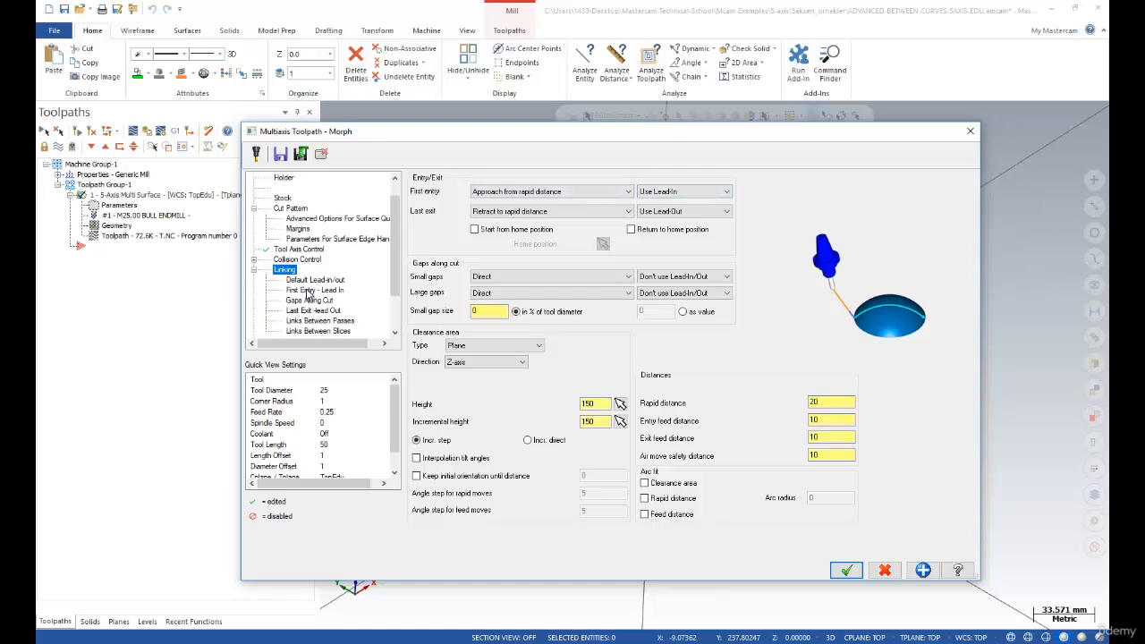
left_click(312, 291)
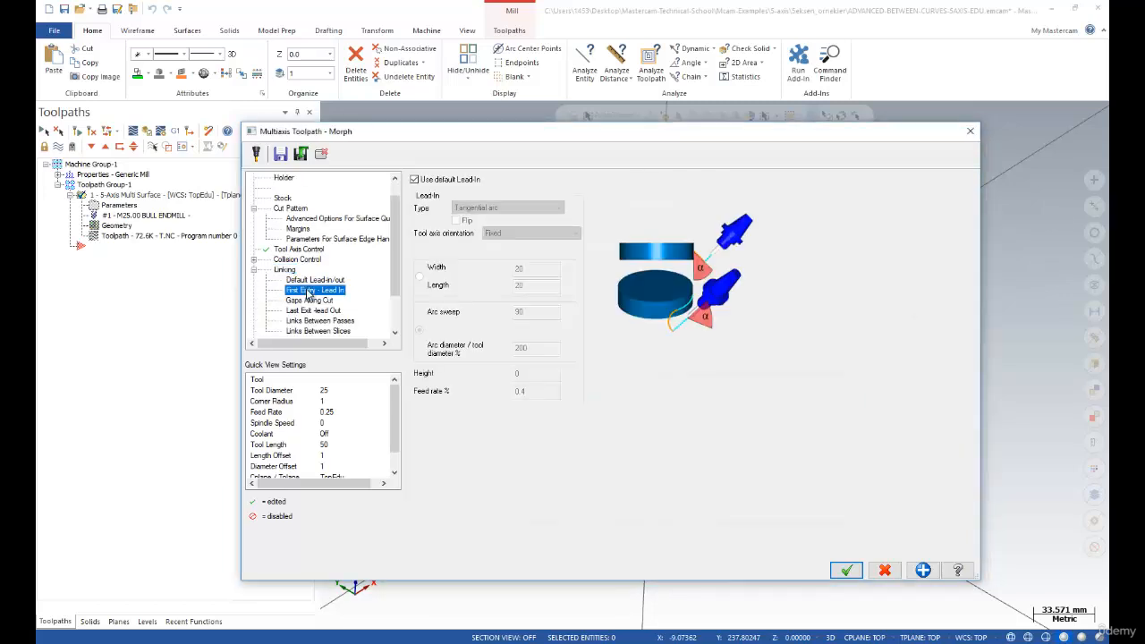
left_click(310, 280)
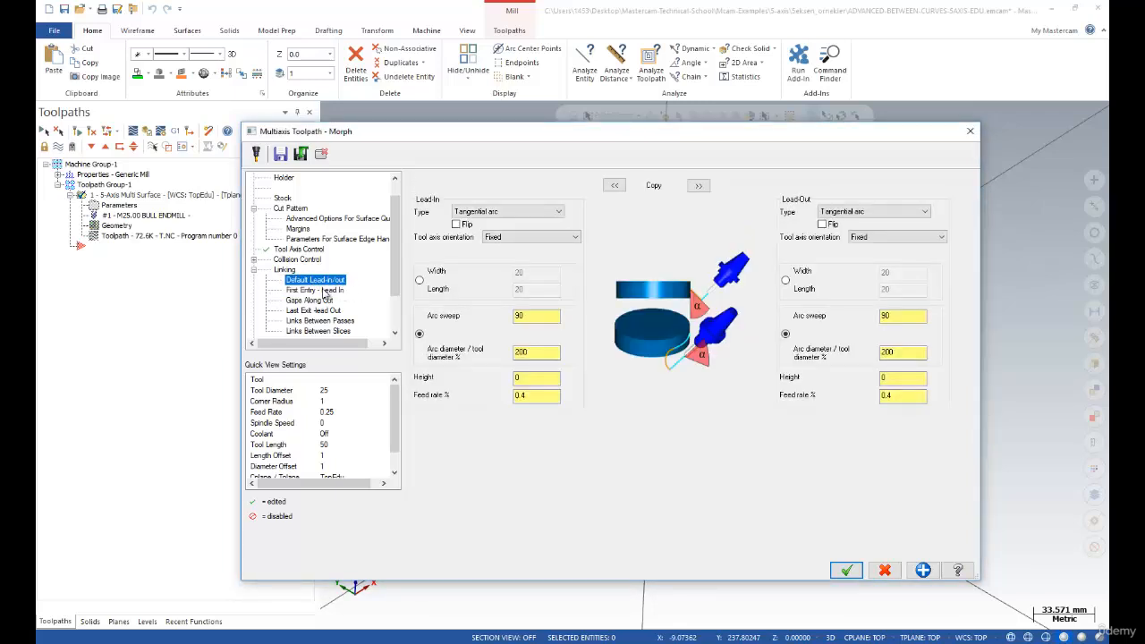
left_click(308, 291)
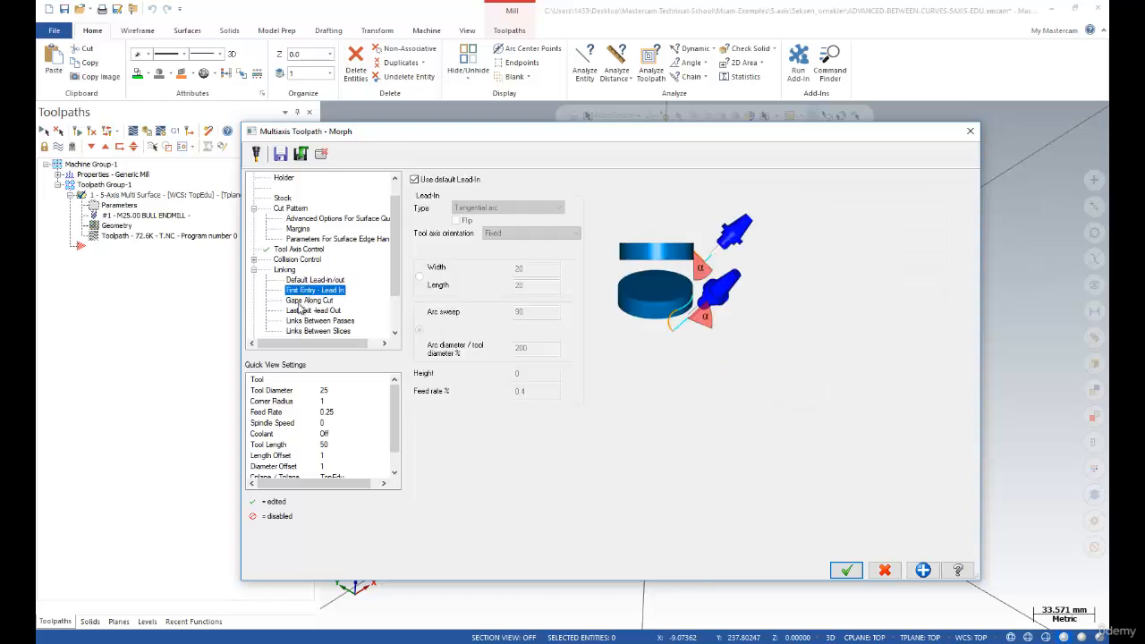
left_click(316, 323)
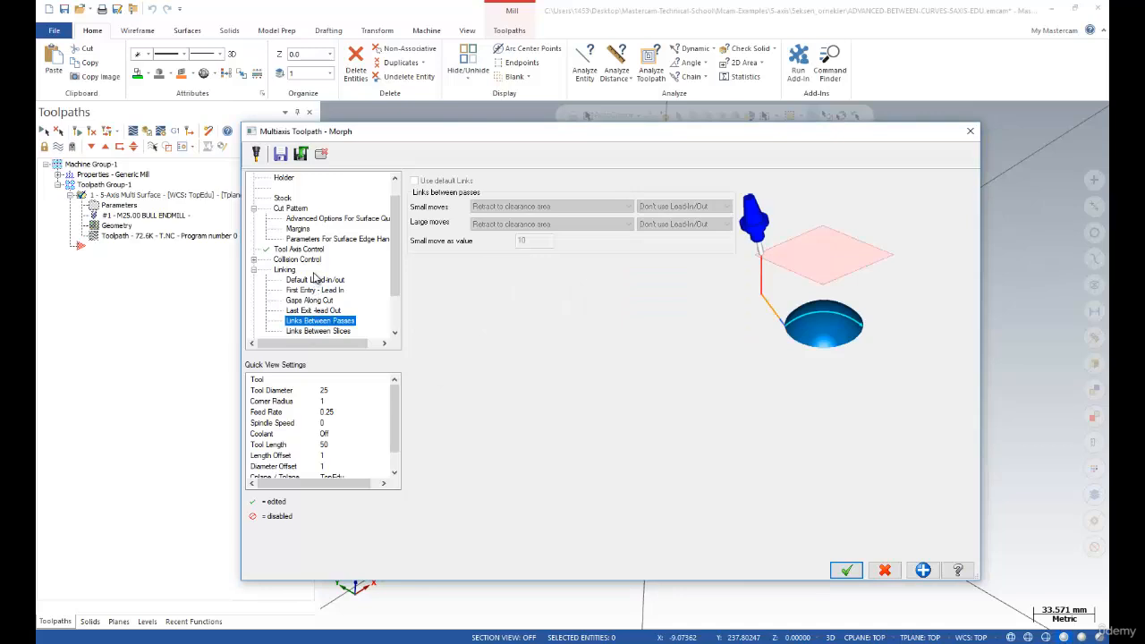
left_click(318, 331)
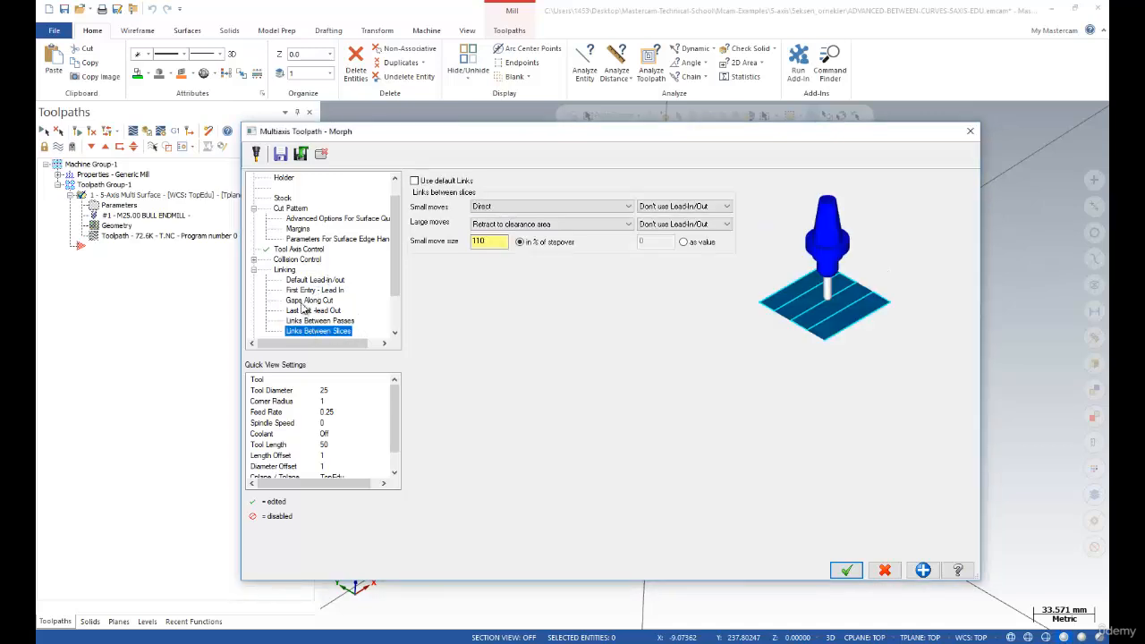
left_click(287, 273)
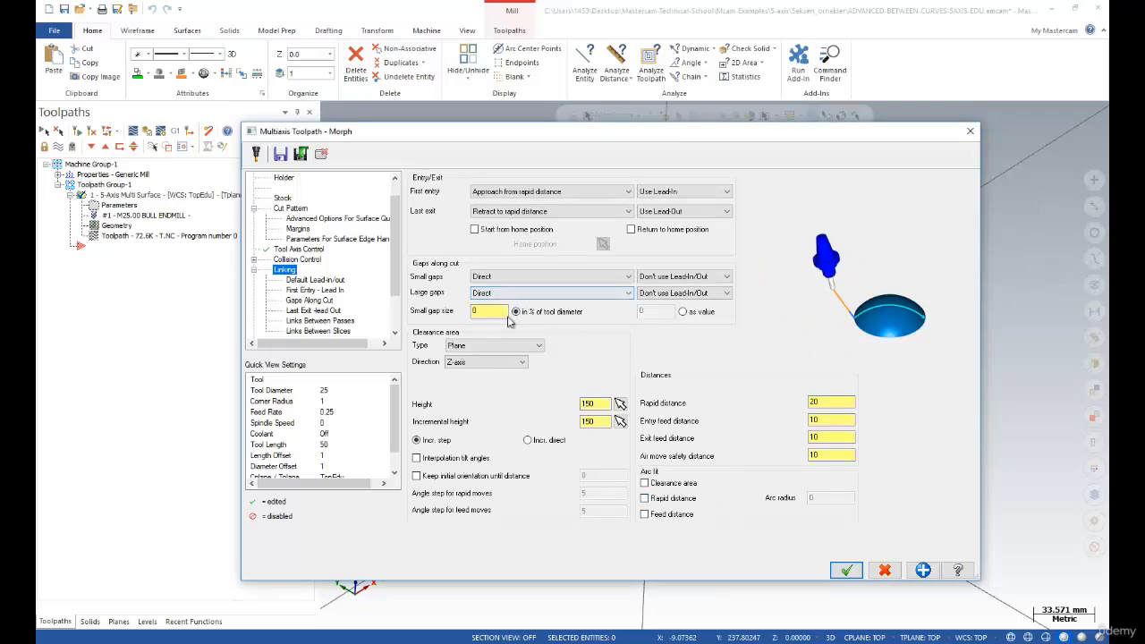
Accept the Morph parameters, regenerate the toolpath and play its backplot
left_click(846, 570)
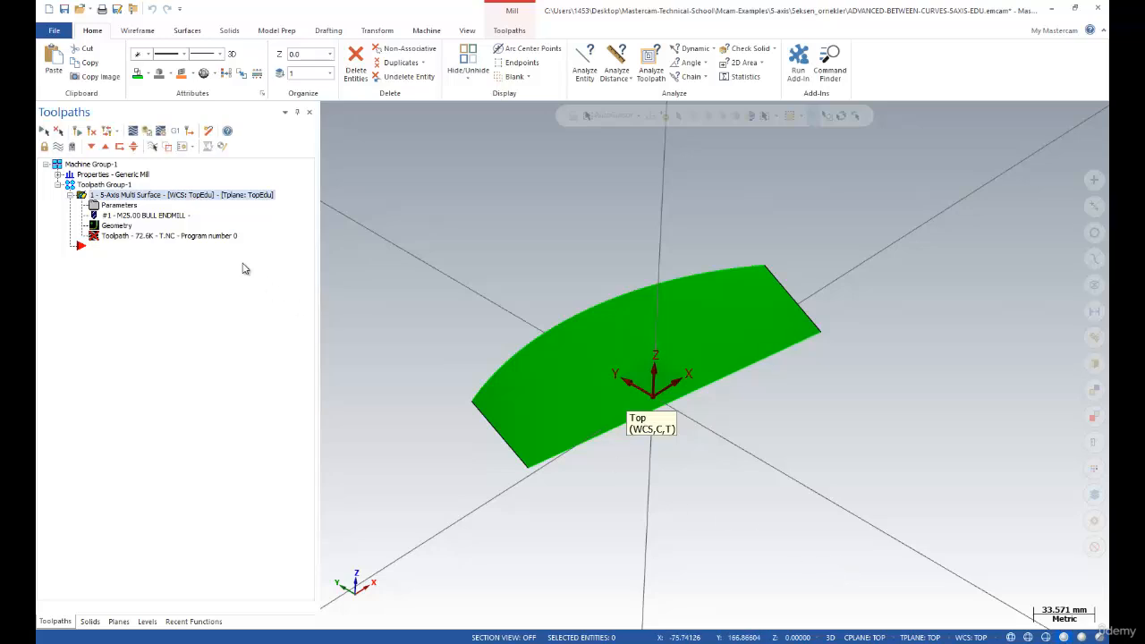
left_click(96, 133)
left_click(132, 133)
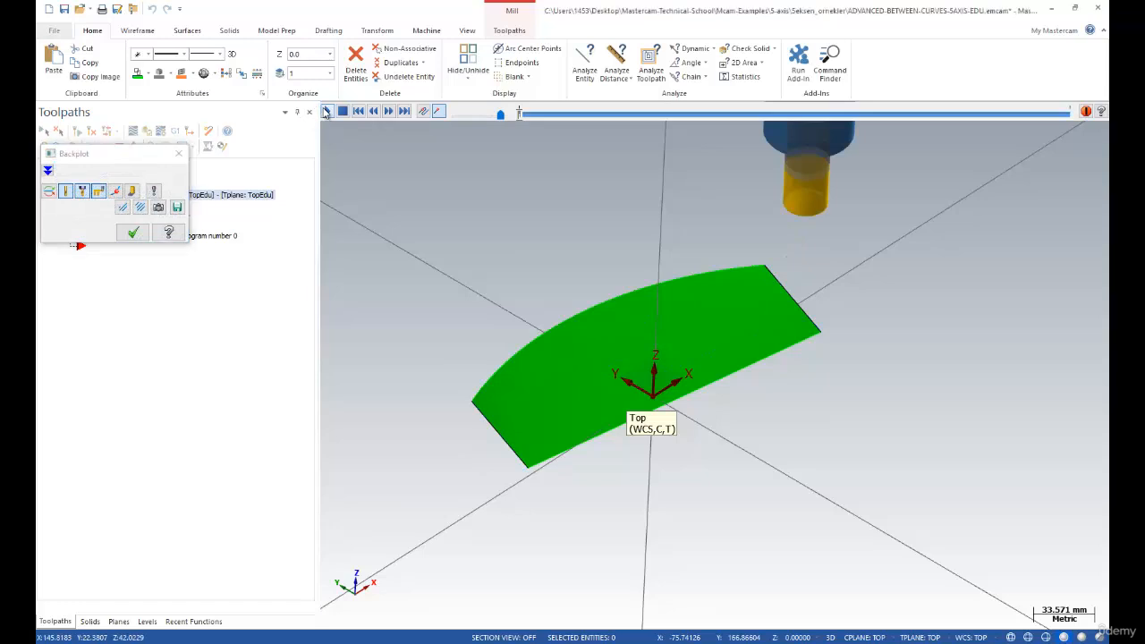
left_click(326, 111)
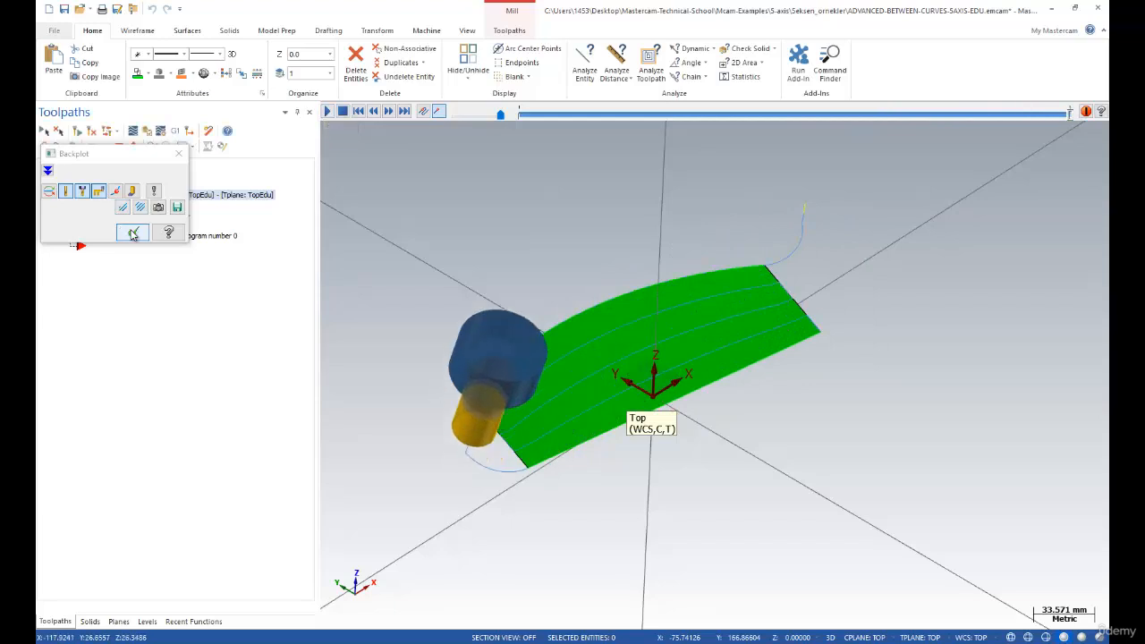
left_click(132, 233)
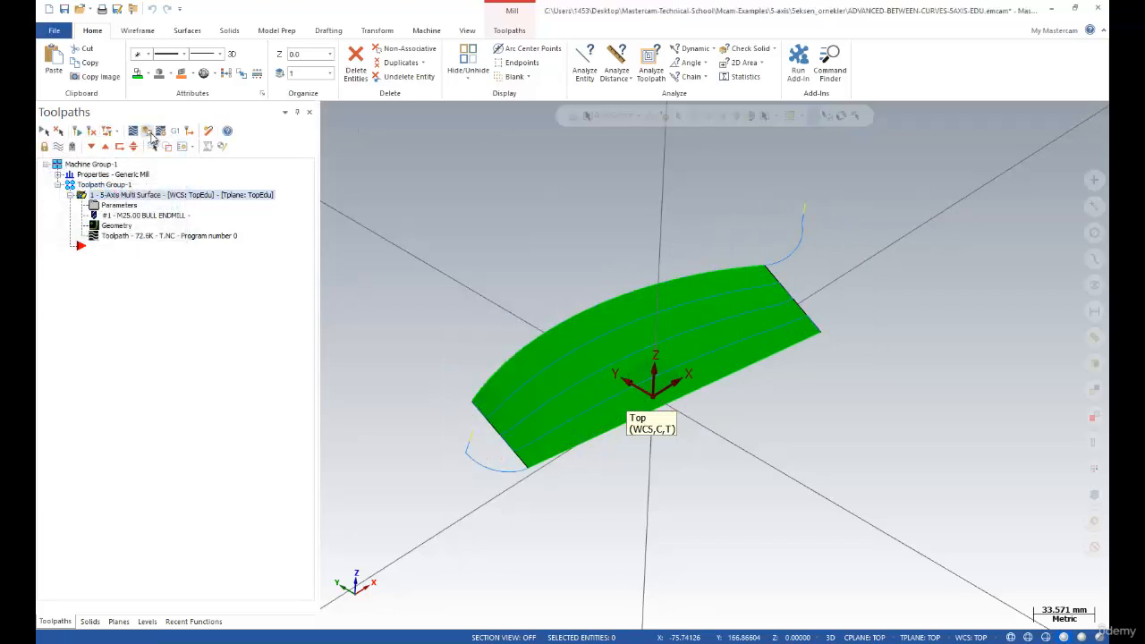
Dismiss the unsupported-function error and orbit the view of the curved surface
left_click(170, 130)
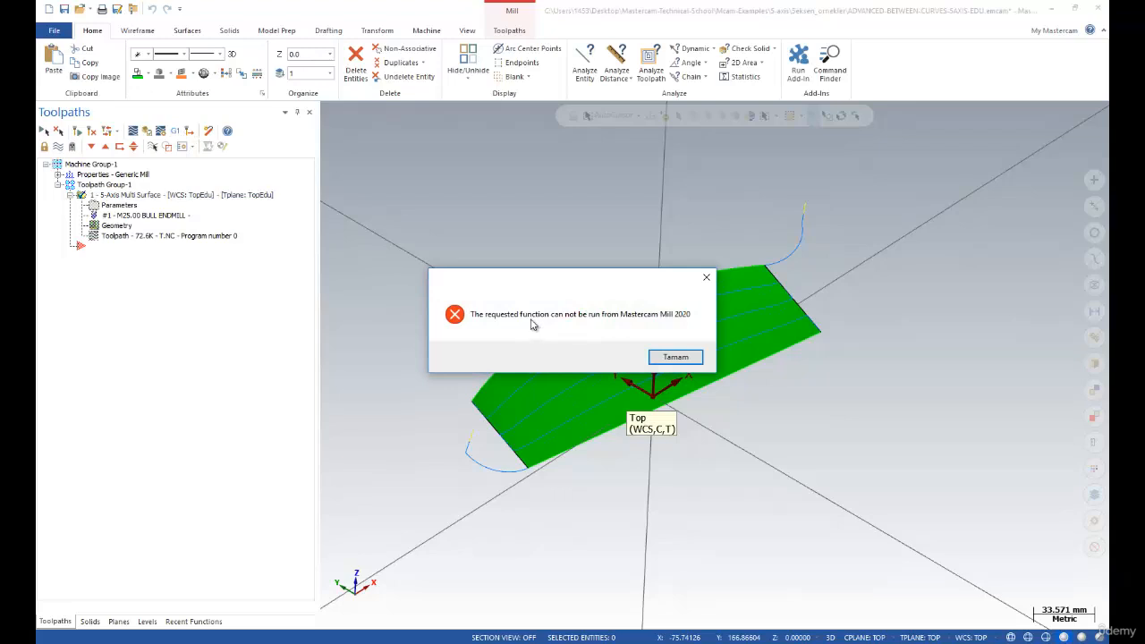
left_click(682, 360)
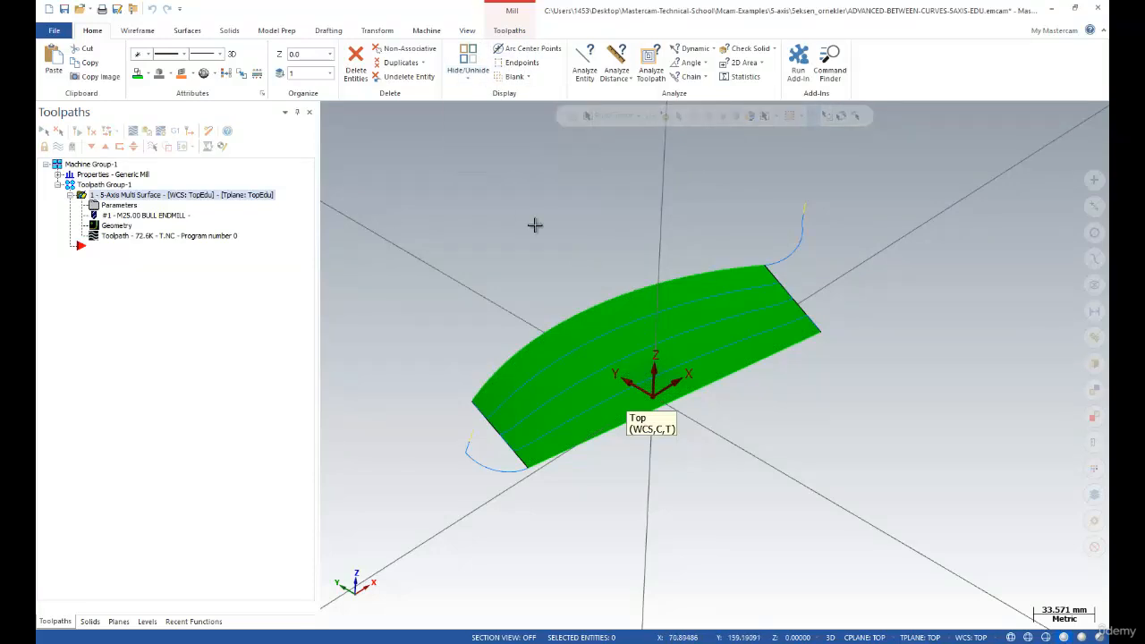
scroll(584, 278, "down", 3)
scroll(499, 290, "up", 3)
middle_click_drag(504, 290, 486, 266)
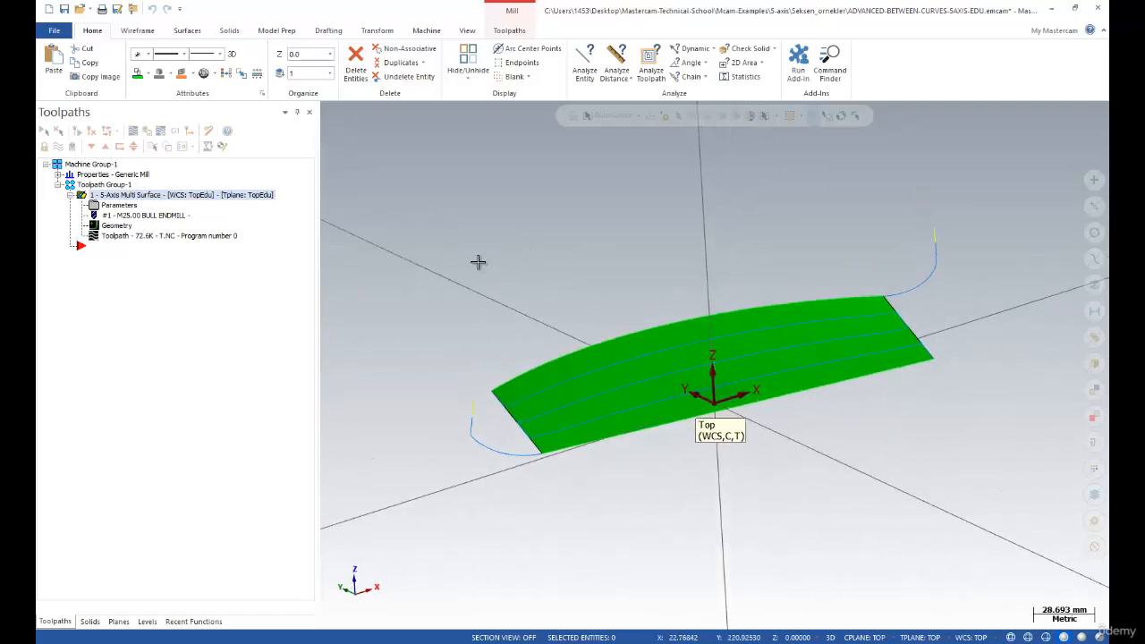
scroll(501, 271, "down", 2)
scroll(506, 274, "up", 2)
Reopen the Morph parameters, view Toolpath Type and Cut Pattern, and dismiss the crash report
left_click(119, 206)
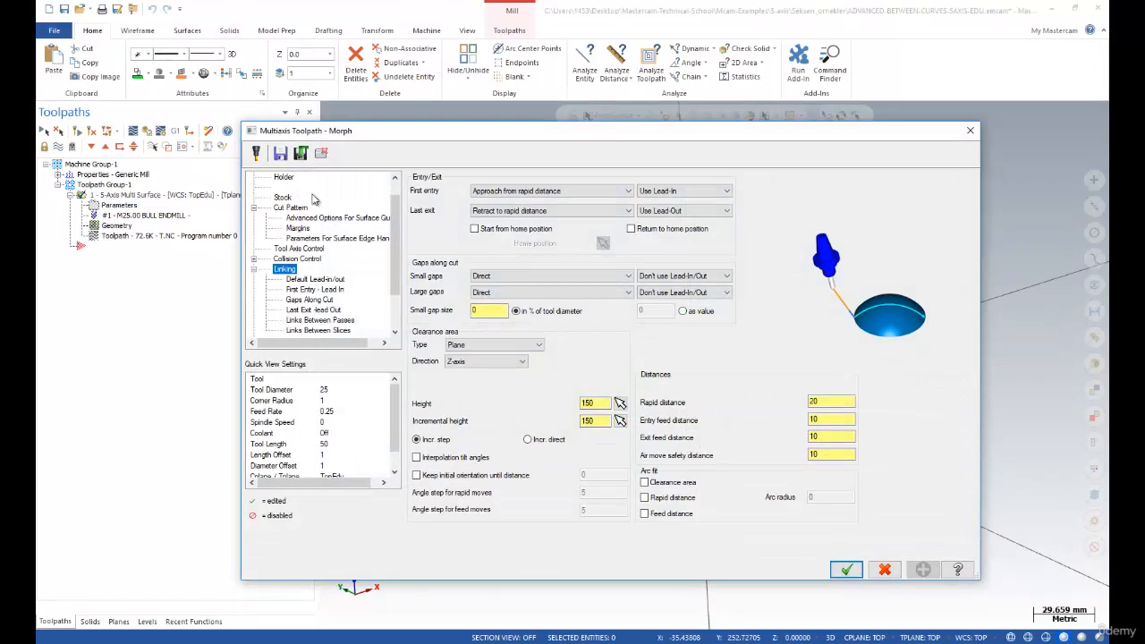
scroll(308, 192, "up", 2)
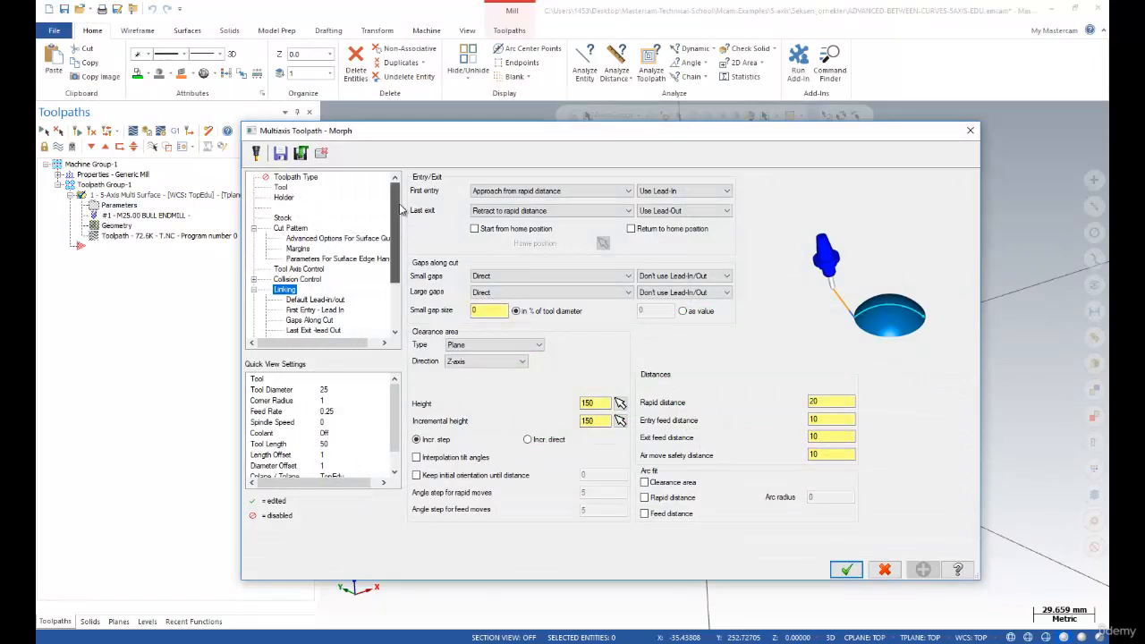
left_click(299, 177)
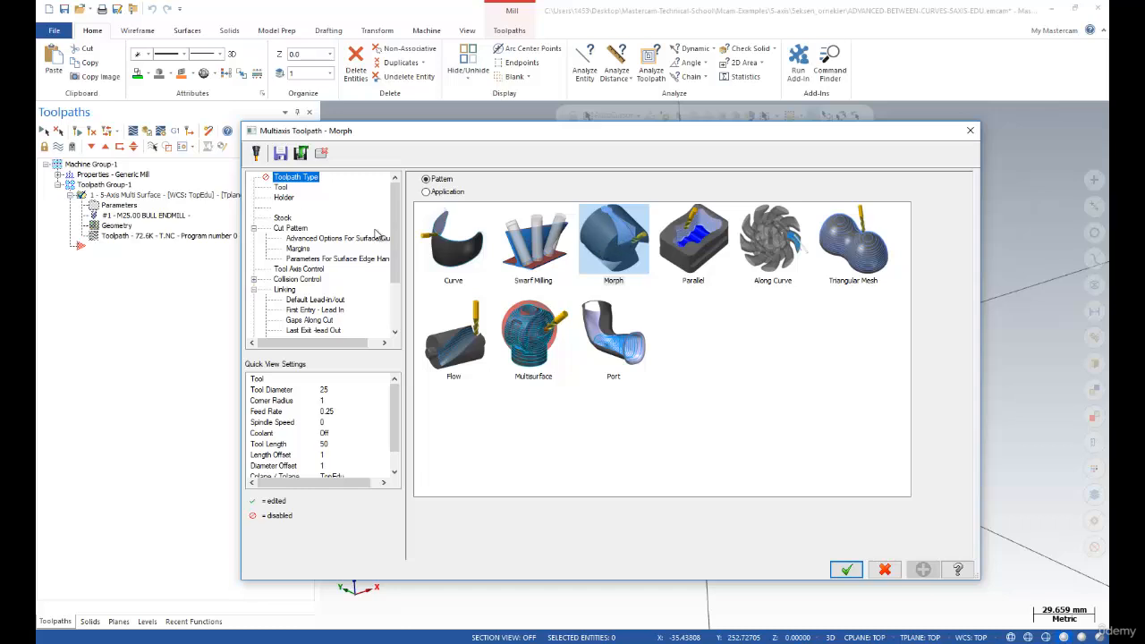
left_click(283, 229)
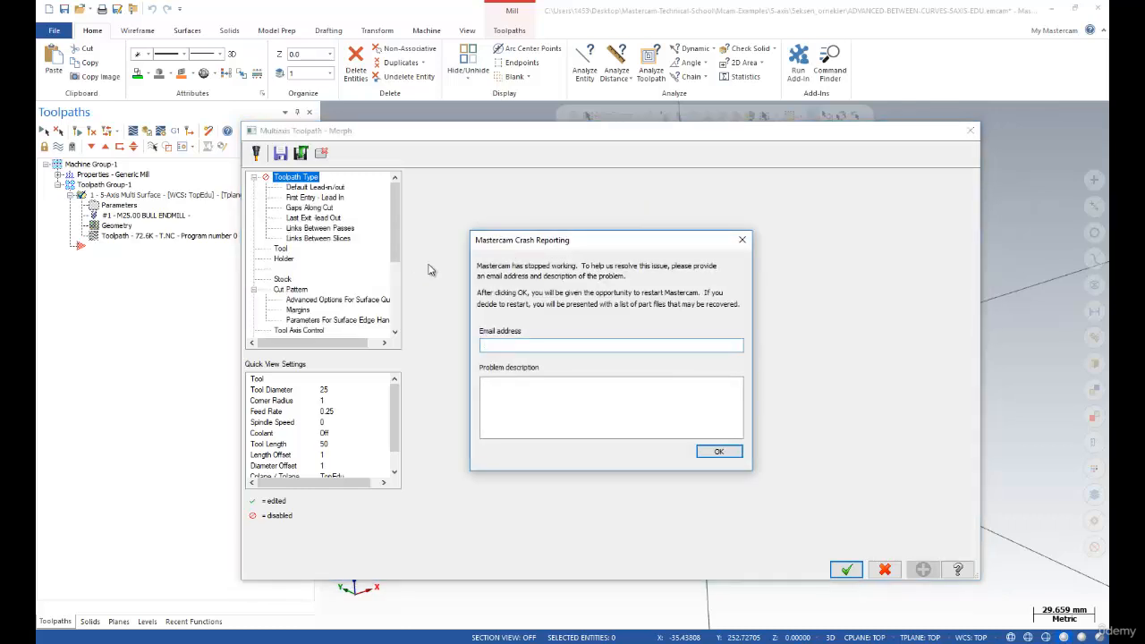
left_click(722, 453)
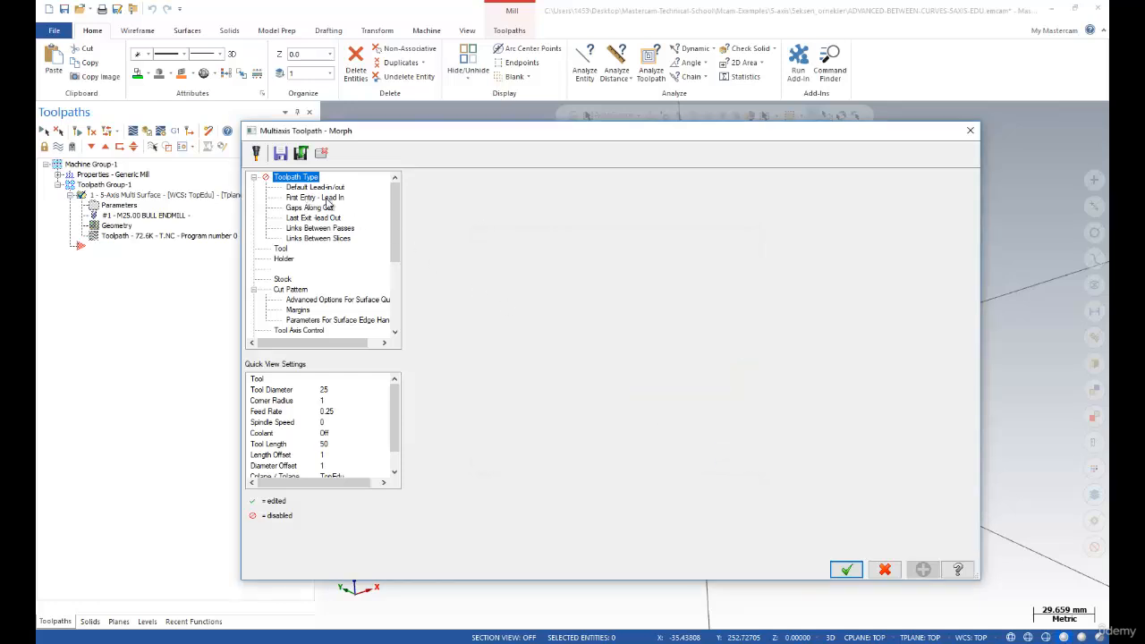